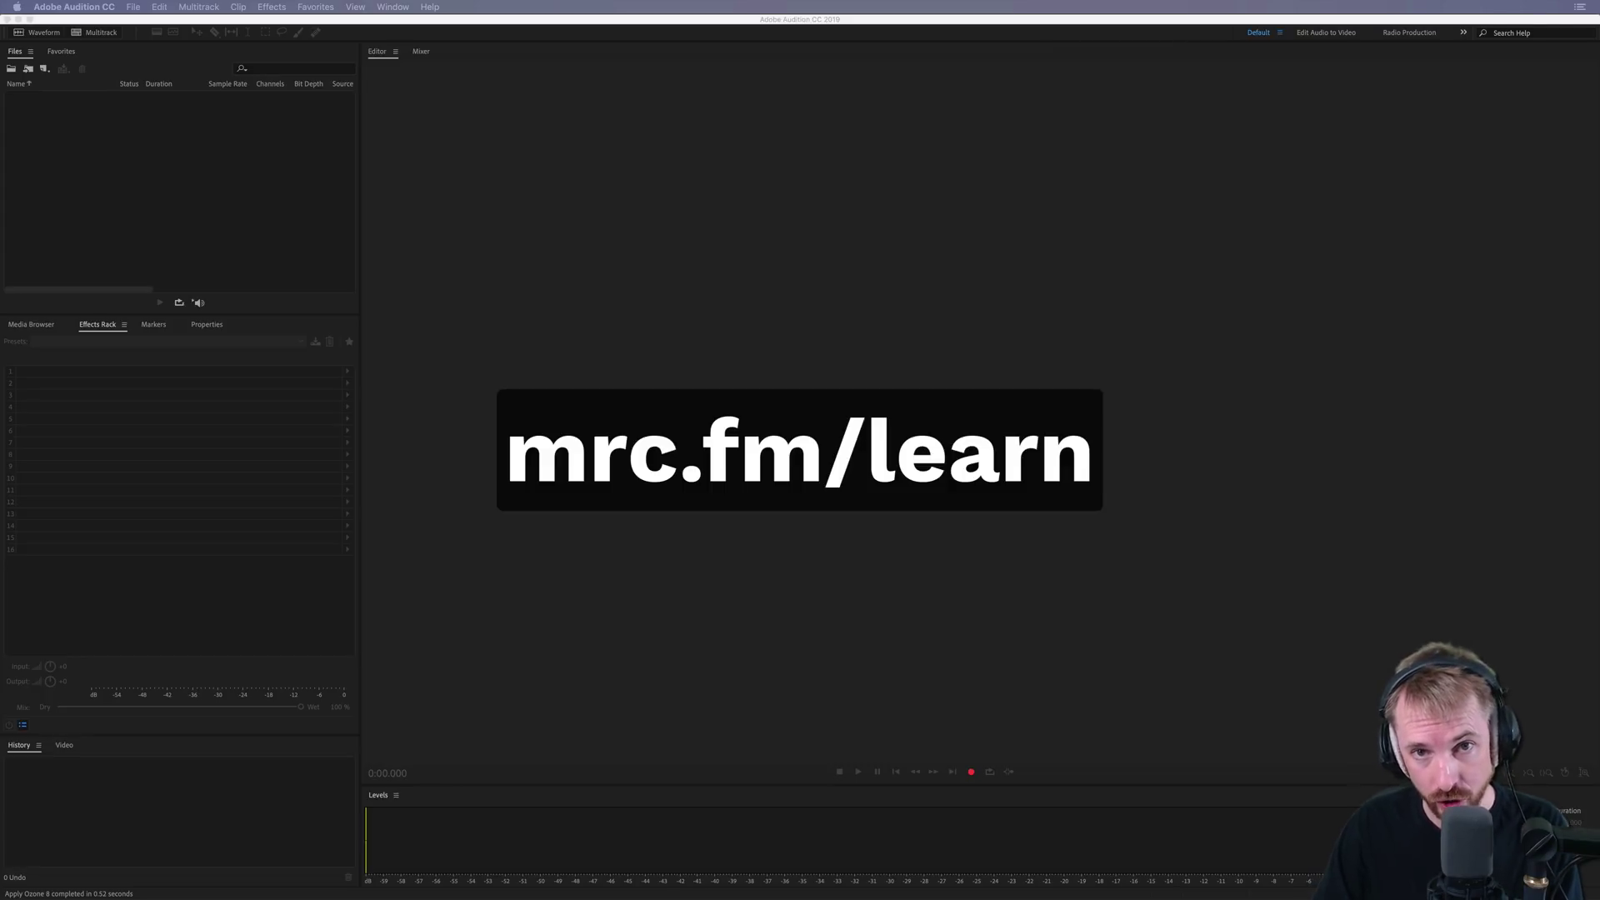
Drag DJ Dan.wav from Finder into the Audition editor so its stereo waveform opens.
left_click_drag(1583, 279, 784, 310)
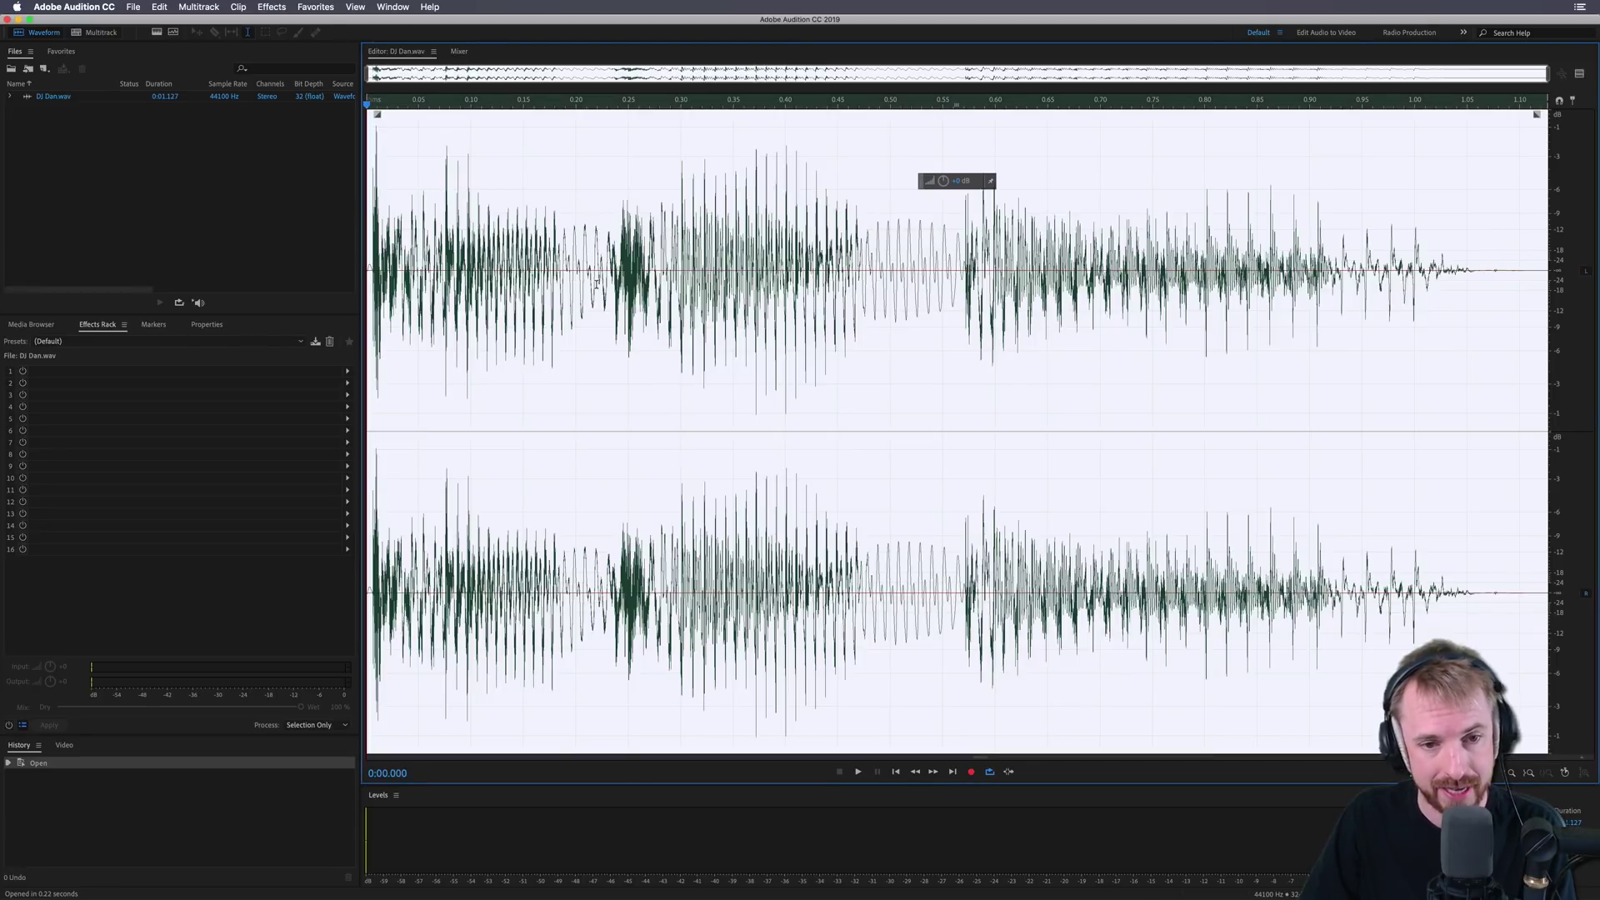
Play the DJ Dan drop, then play a short selection from its start.
key("space")
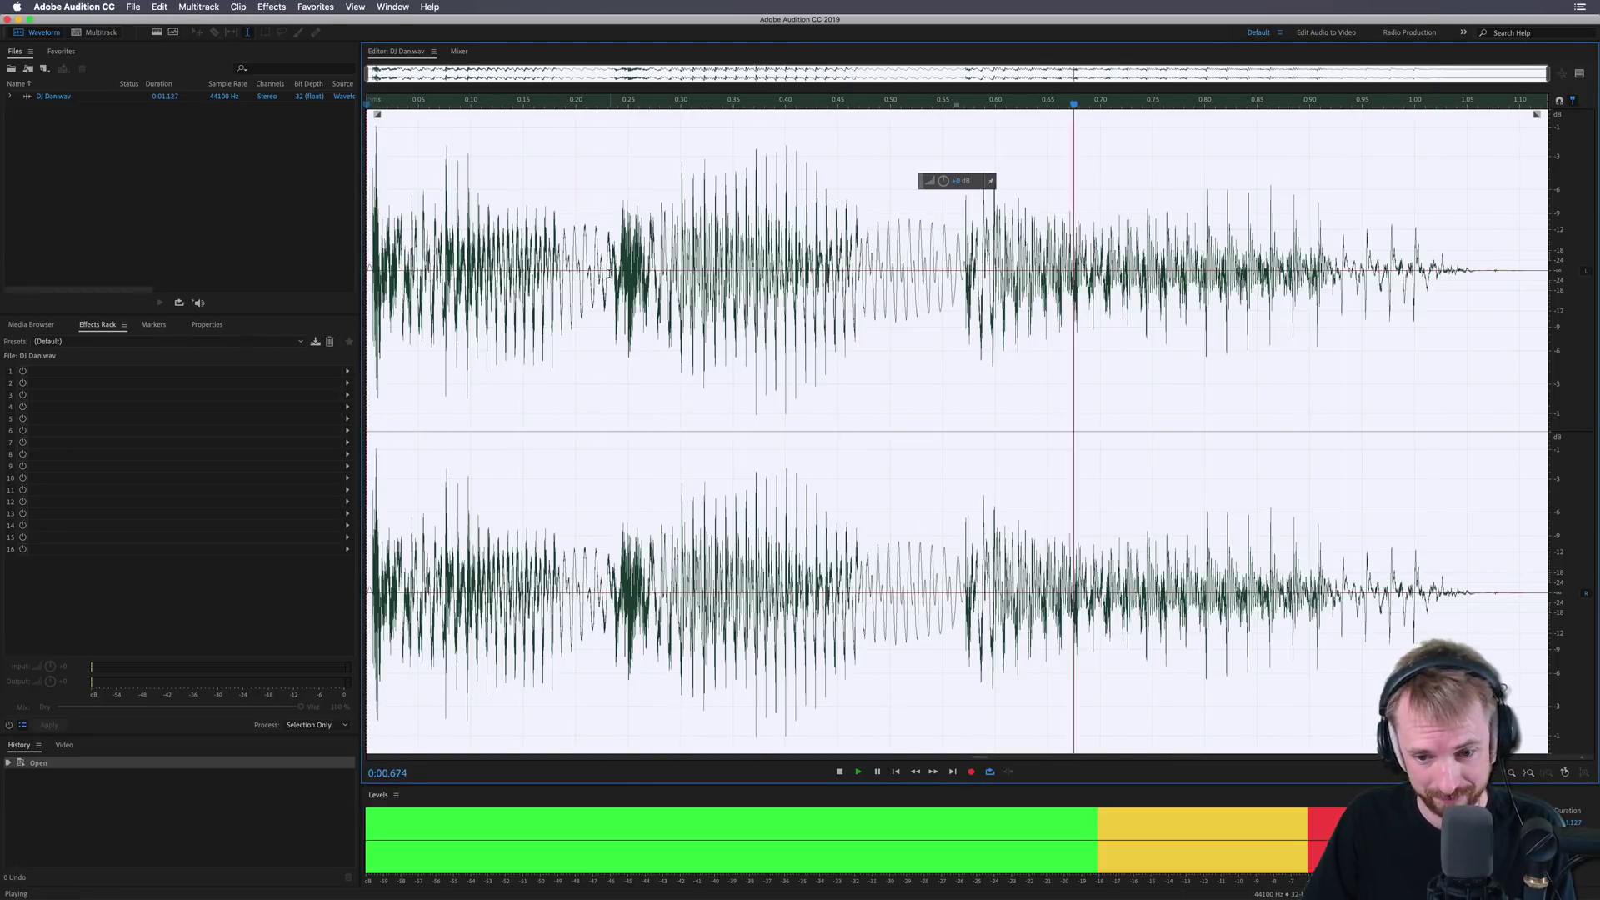
key("space")
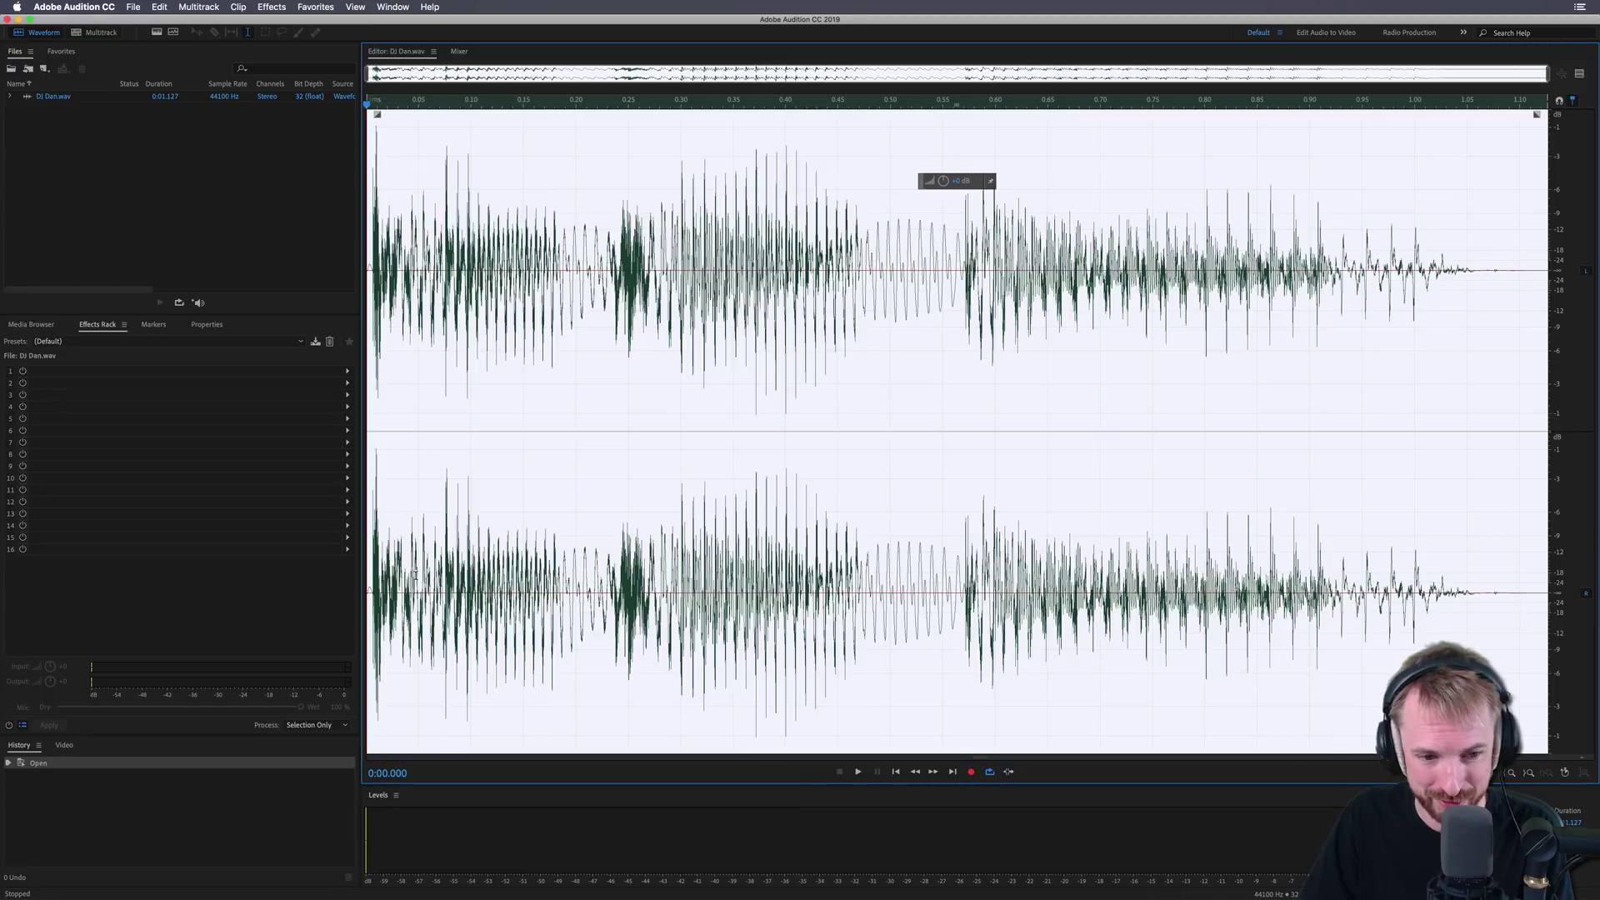
left_click_drag(415, 575, 369, 575)
key("space")
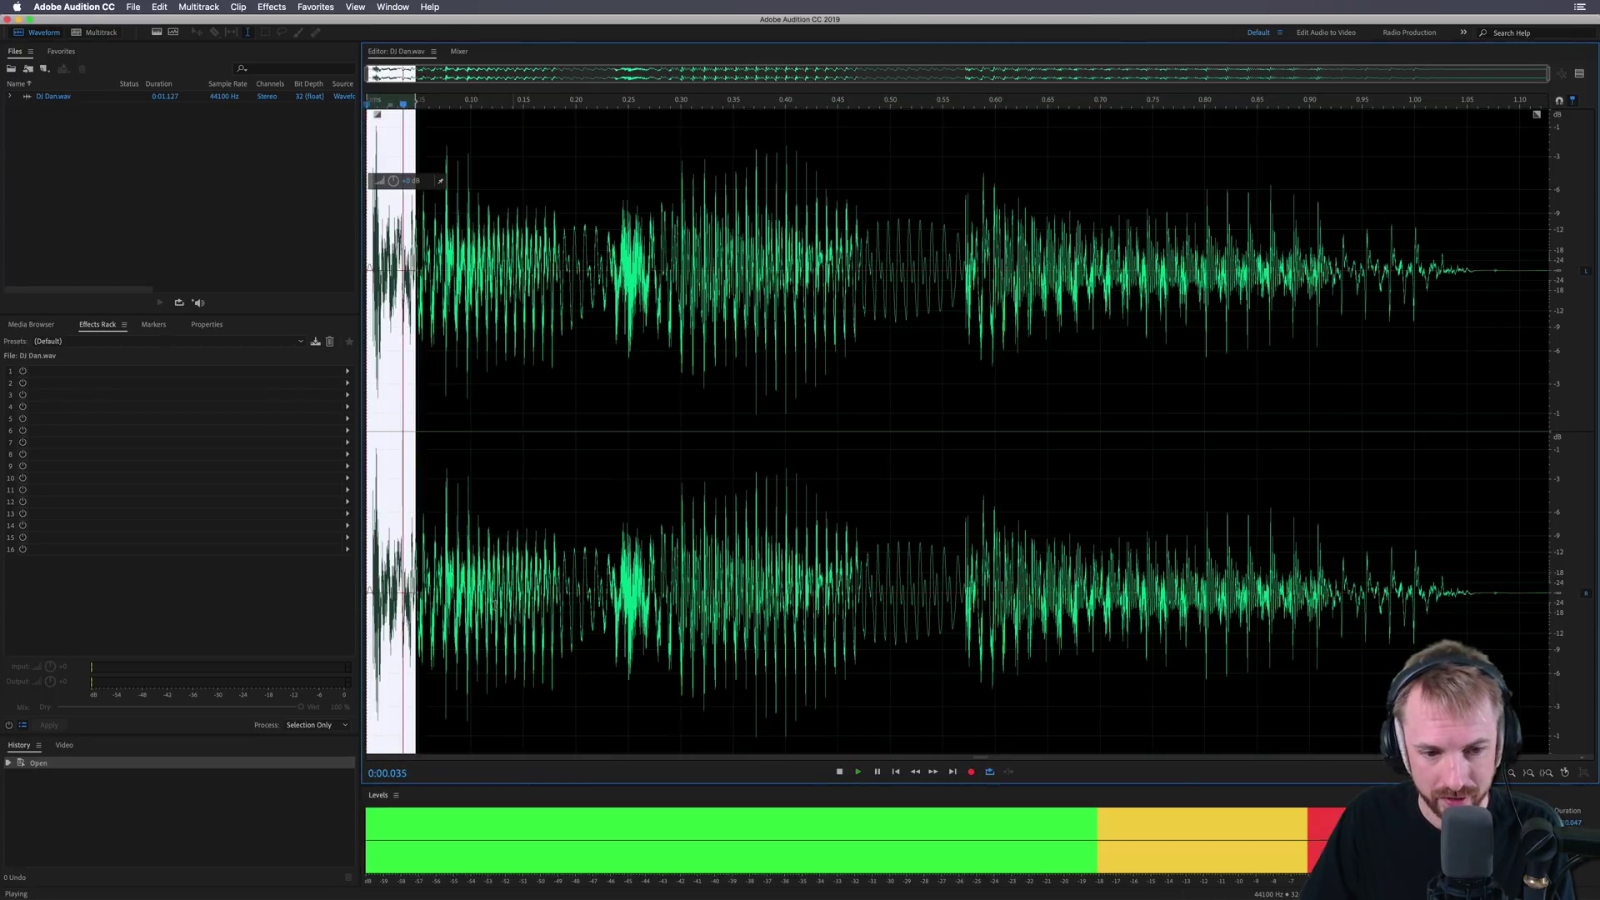
Select a mid-drop slice, then replay the whole drop from the start.
key("super+shift+a")
left_click_drag(605, 608, 968, 609)
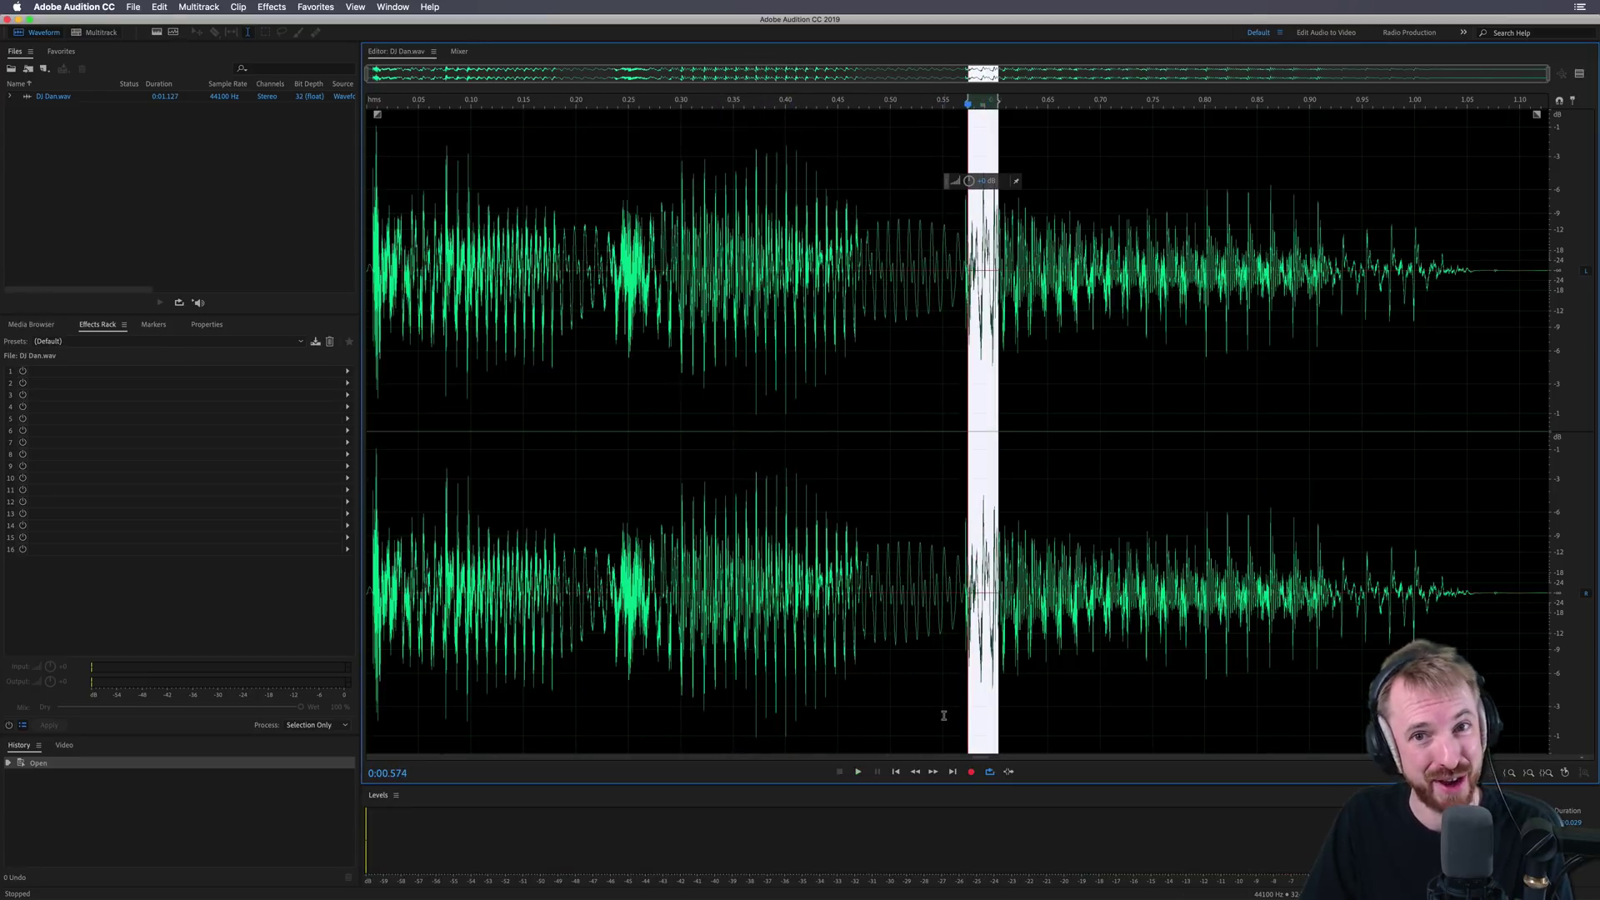
left_click(367, 301)
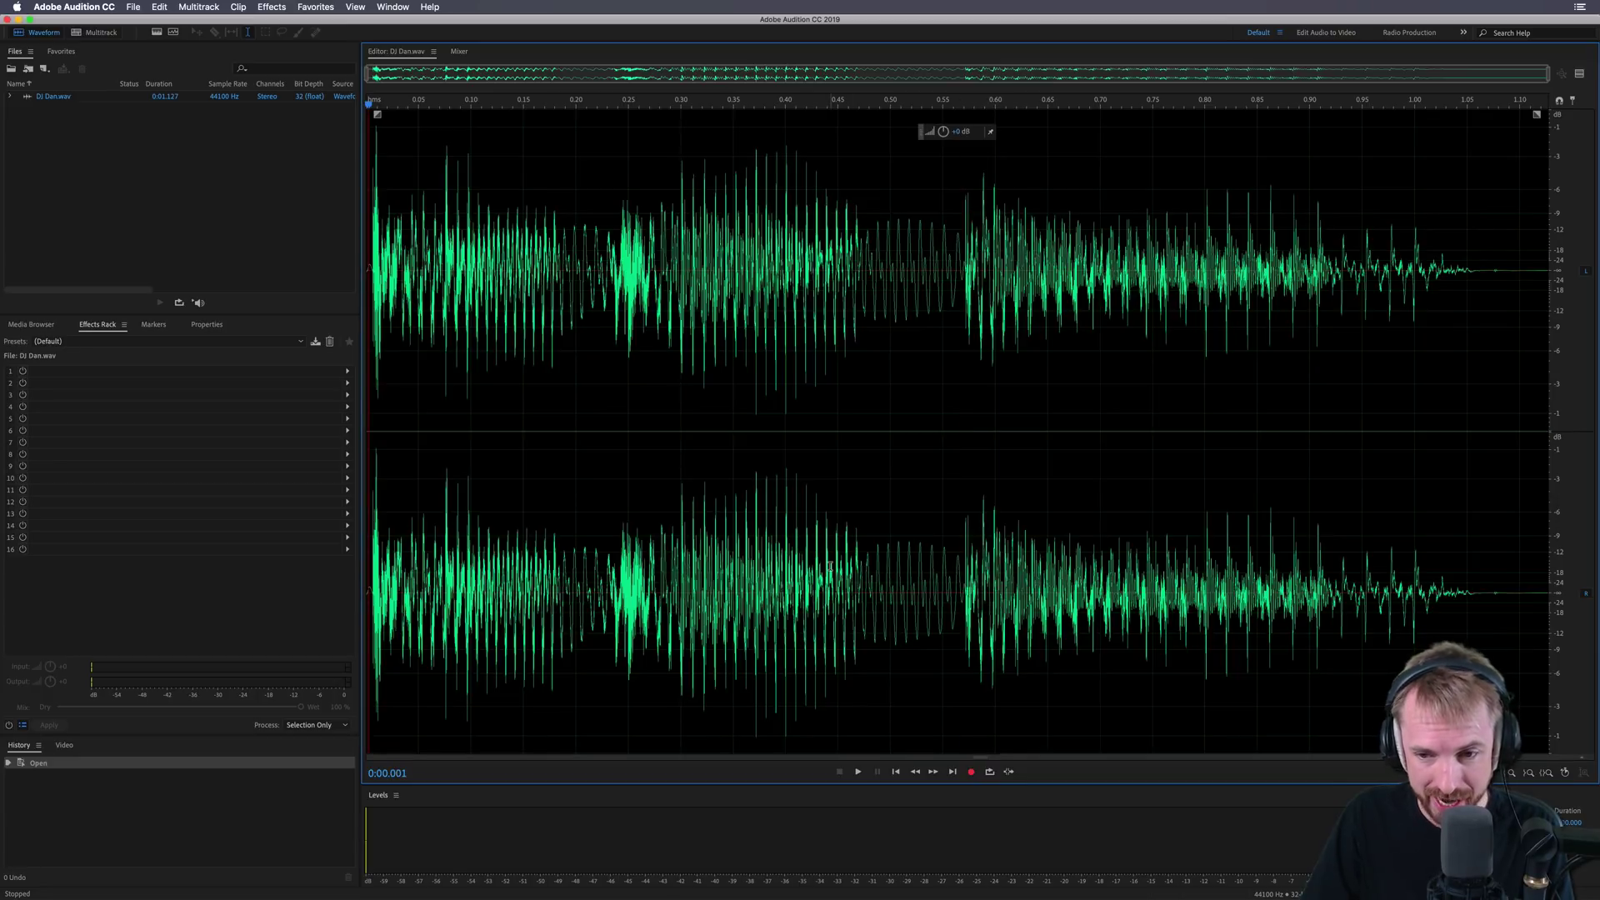
key("space")
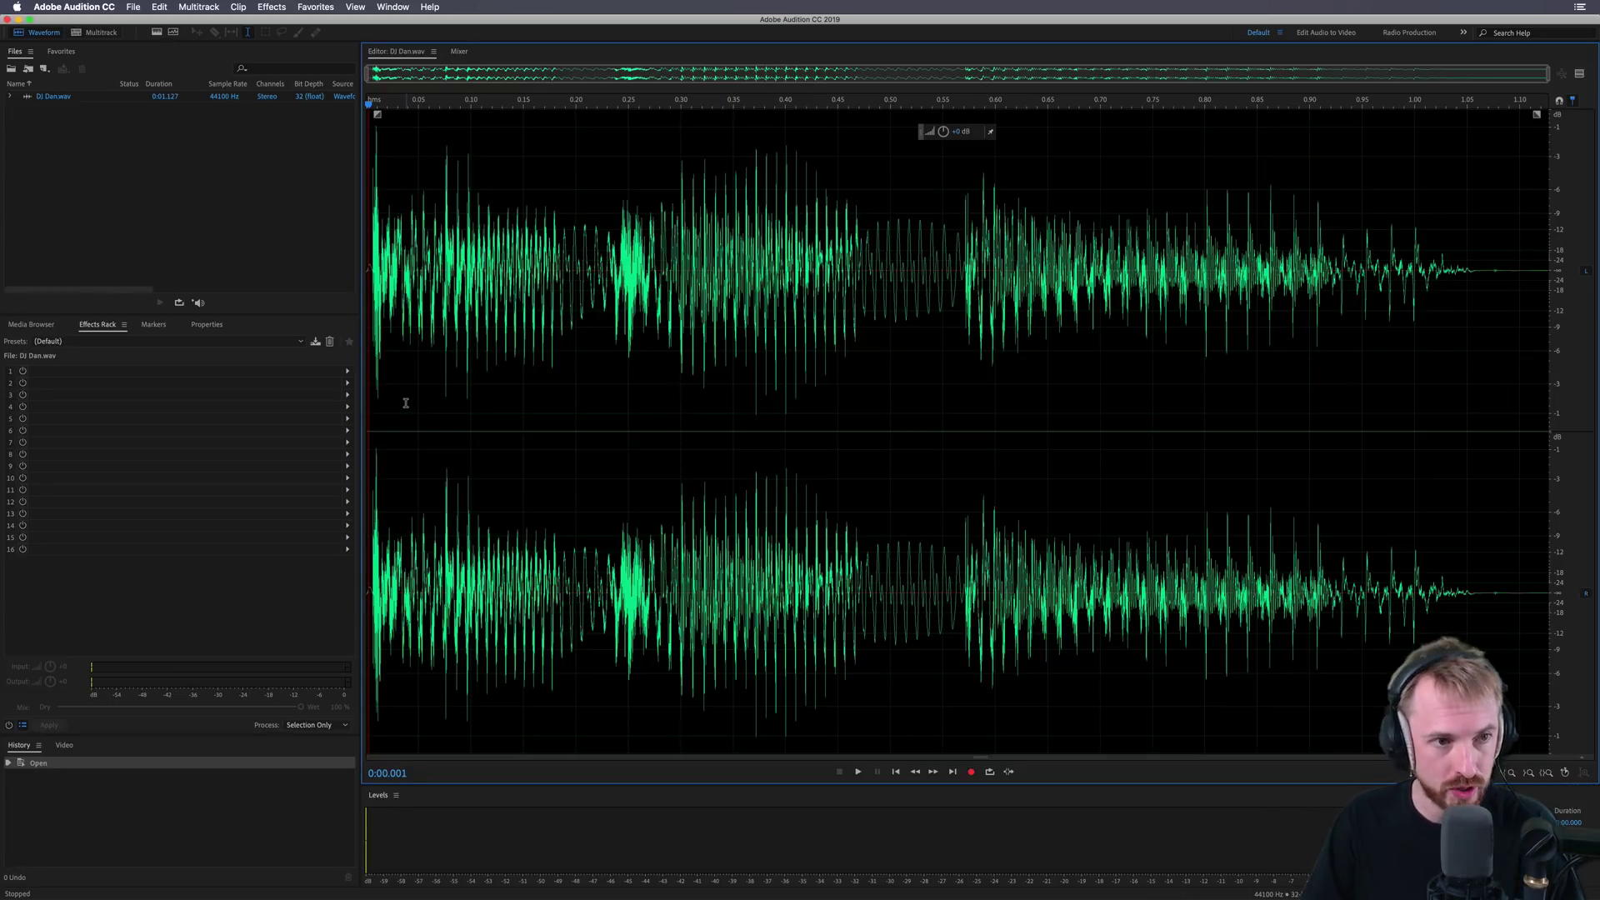
left_click(136, 7)
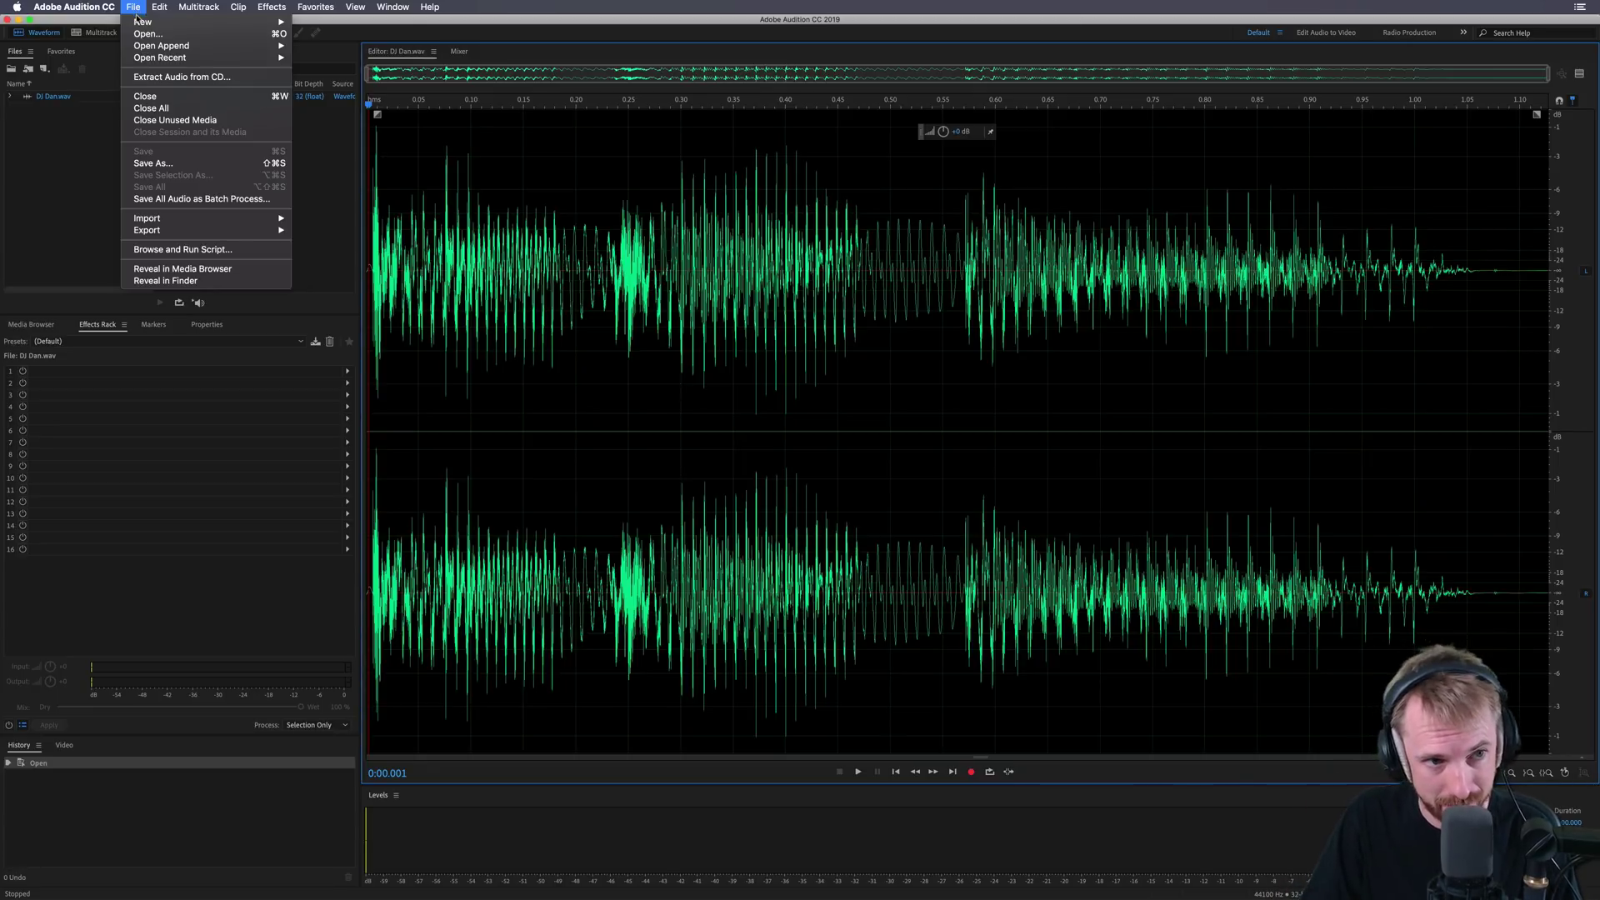
Create a 'DJ Drop' multitrack session from the DJ Drop template and place DJ Dan.wav on Vox Chorus FX.
mouse_move(137, 22)
left_click(334, 25)
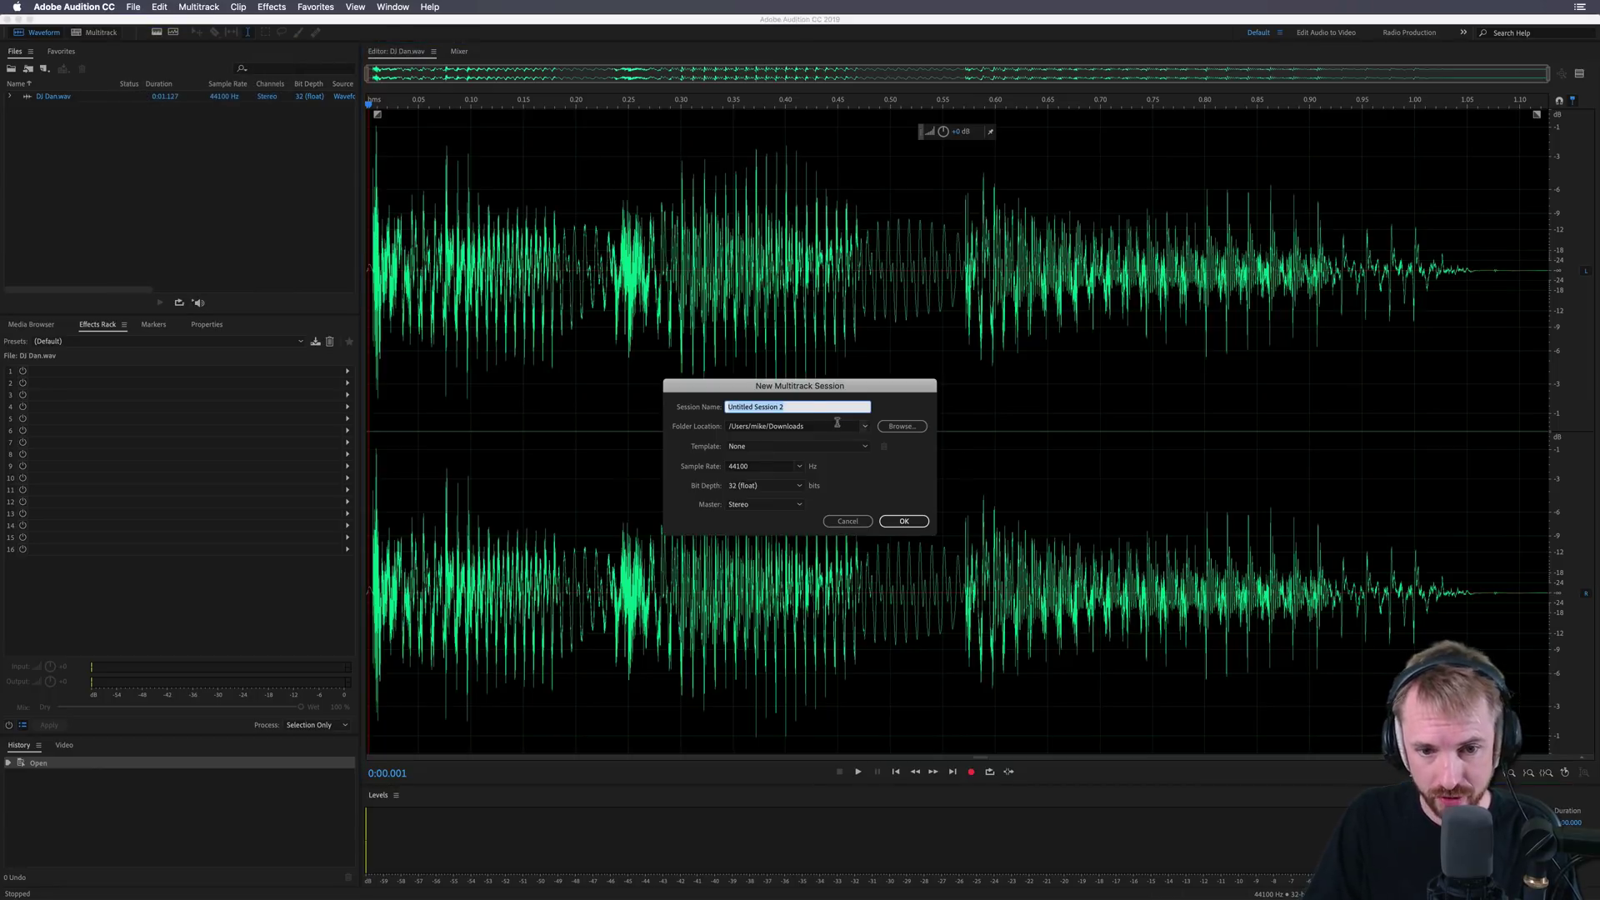
left_click(747, 451)
left_click(762, 483)
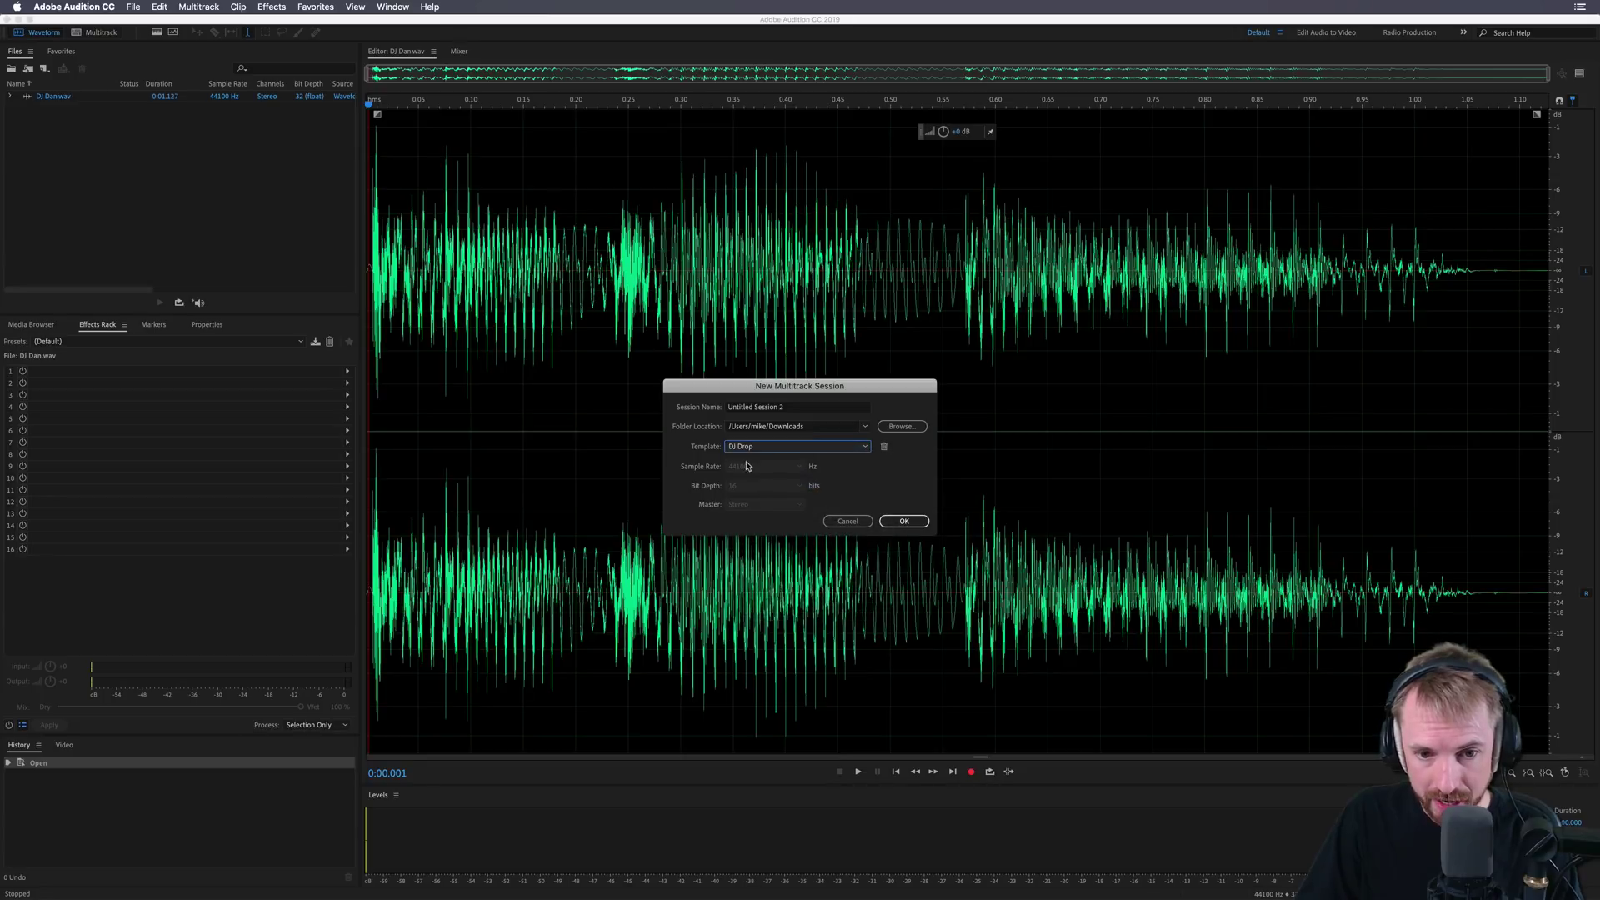
left_click(792, 409)
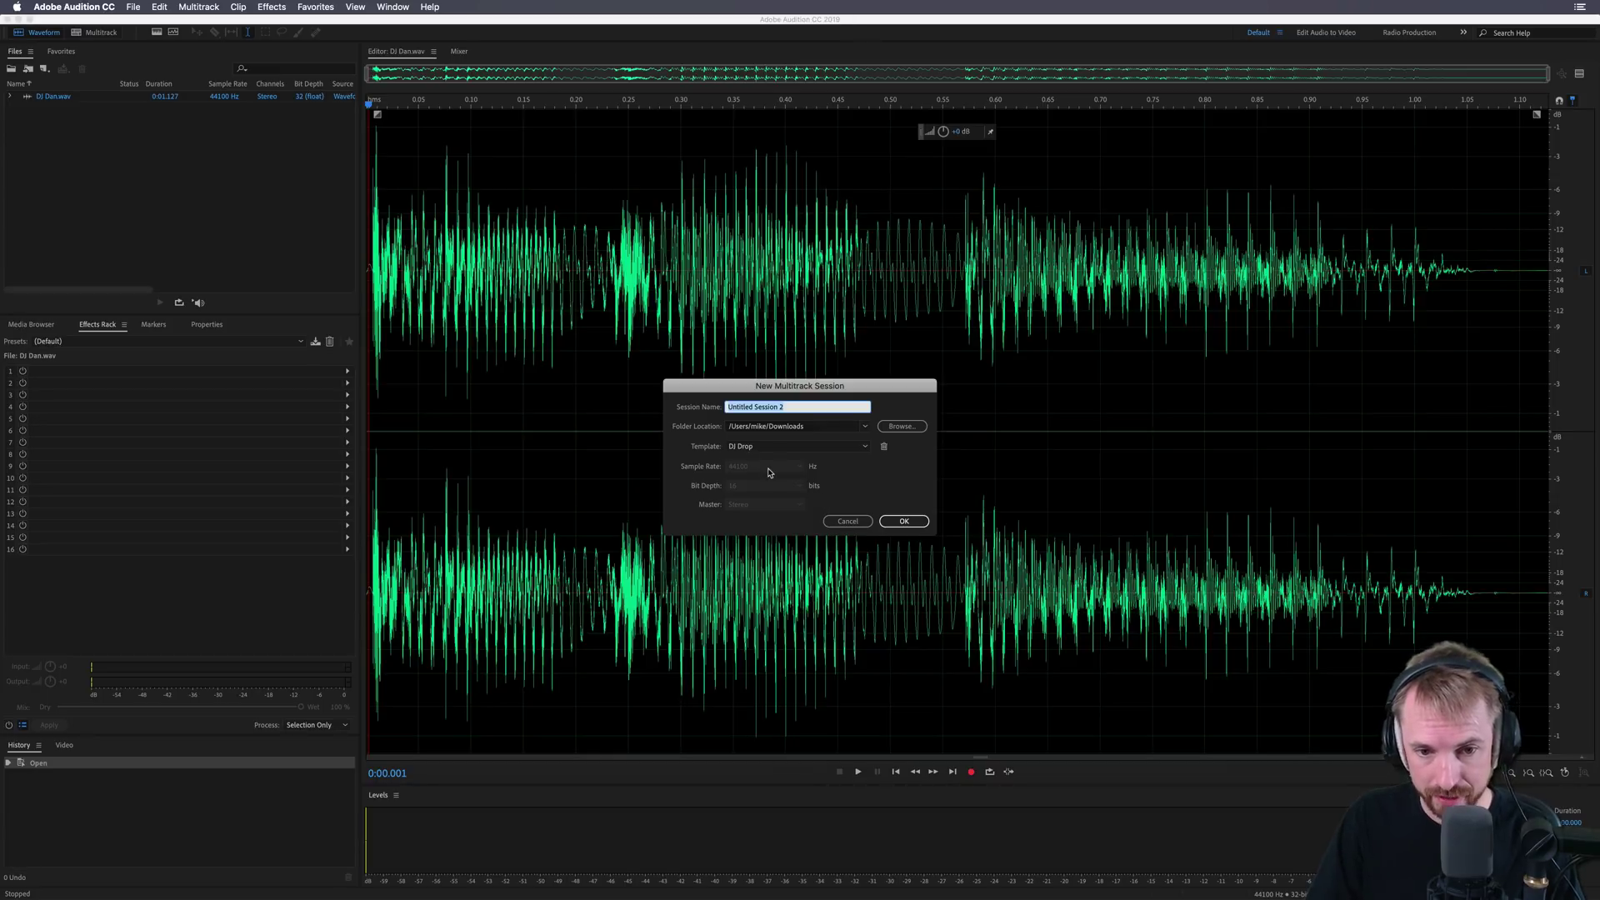
type("DJ D")
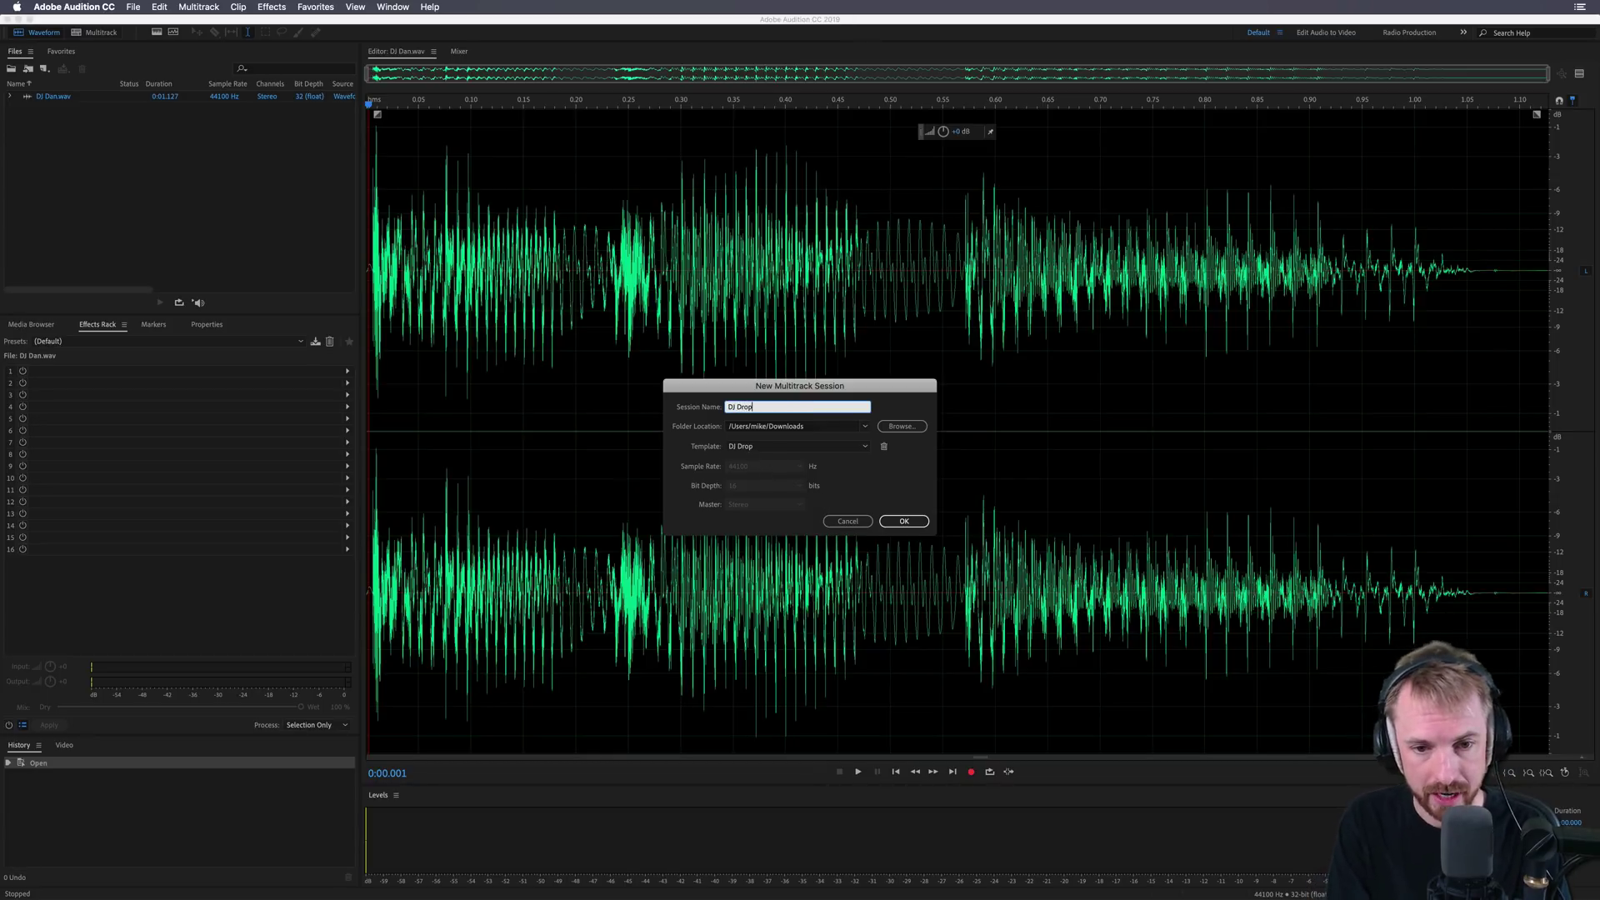
type("rop")
key("Return")
left_click_drag(68, 101, 524, 153)
Play the session and inspect the effects on the Vox Echo, Vox Flanger and Music tracks.
key("space")
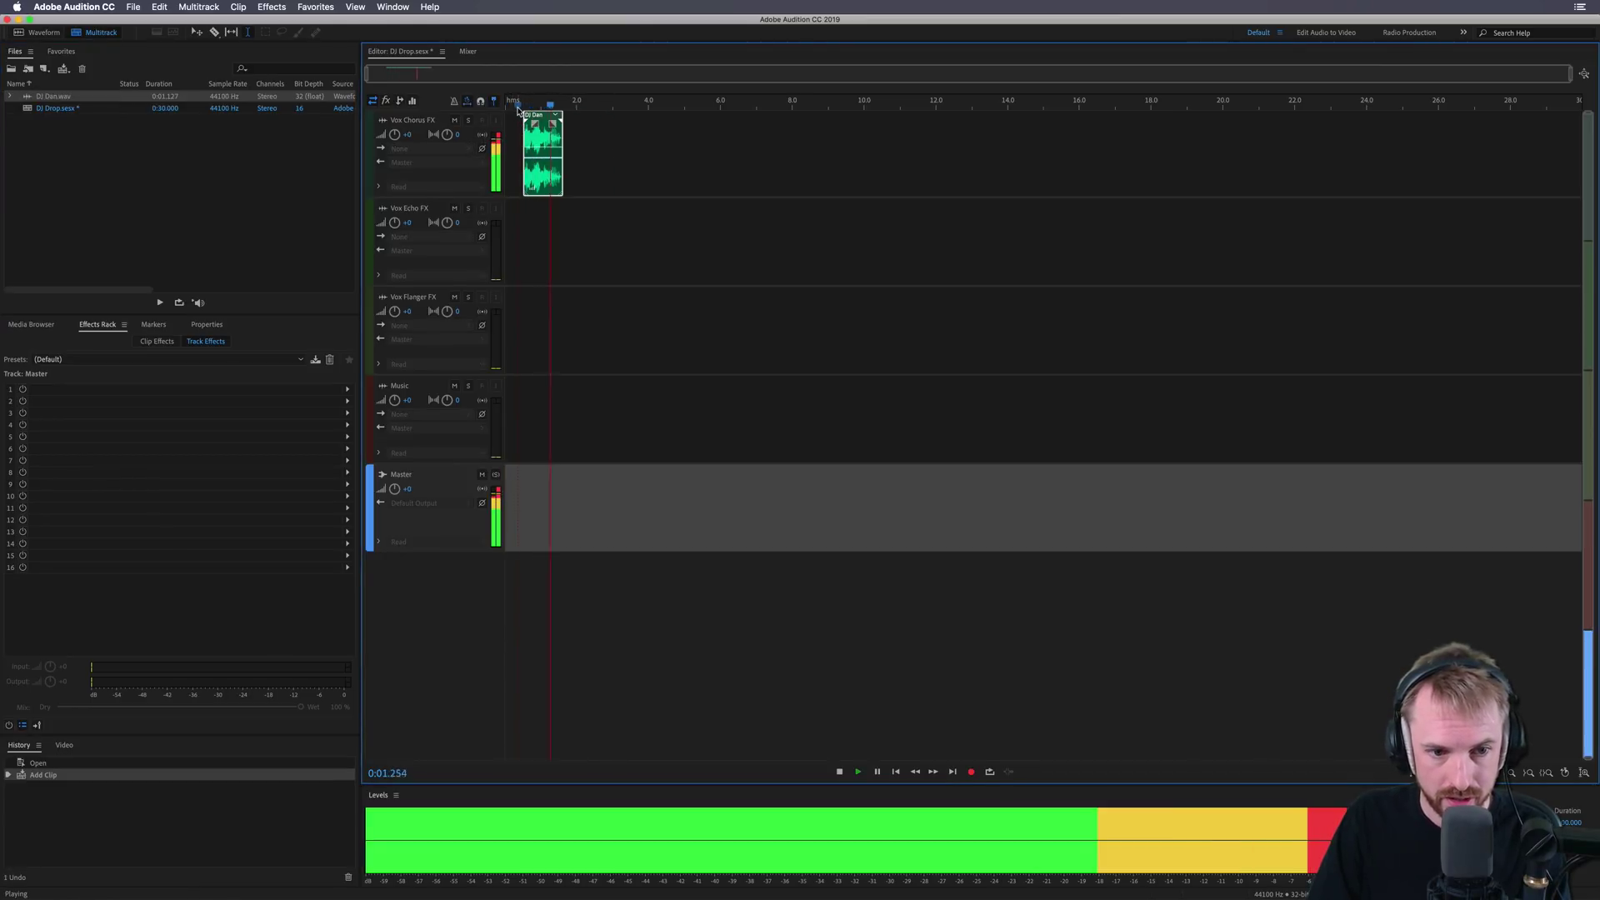
key("space")
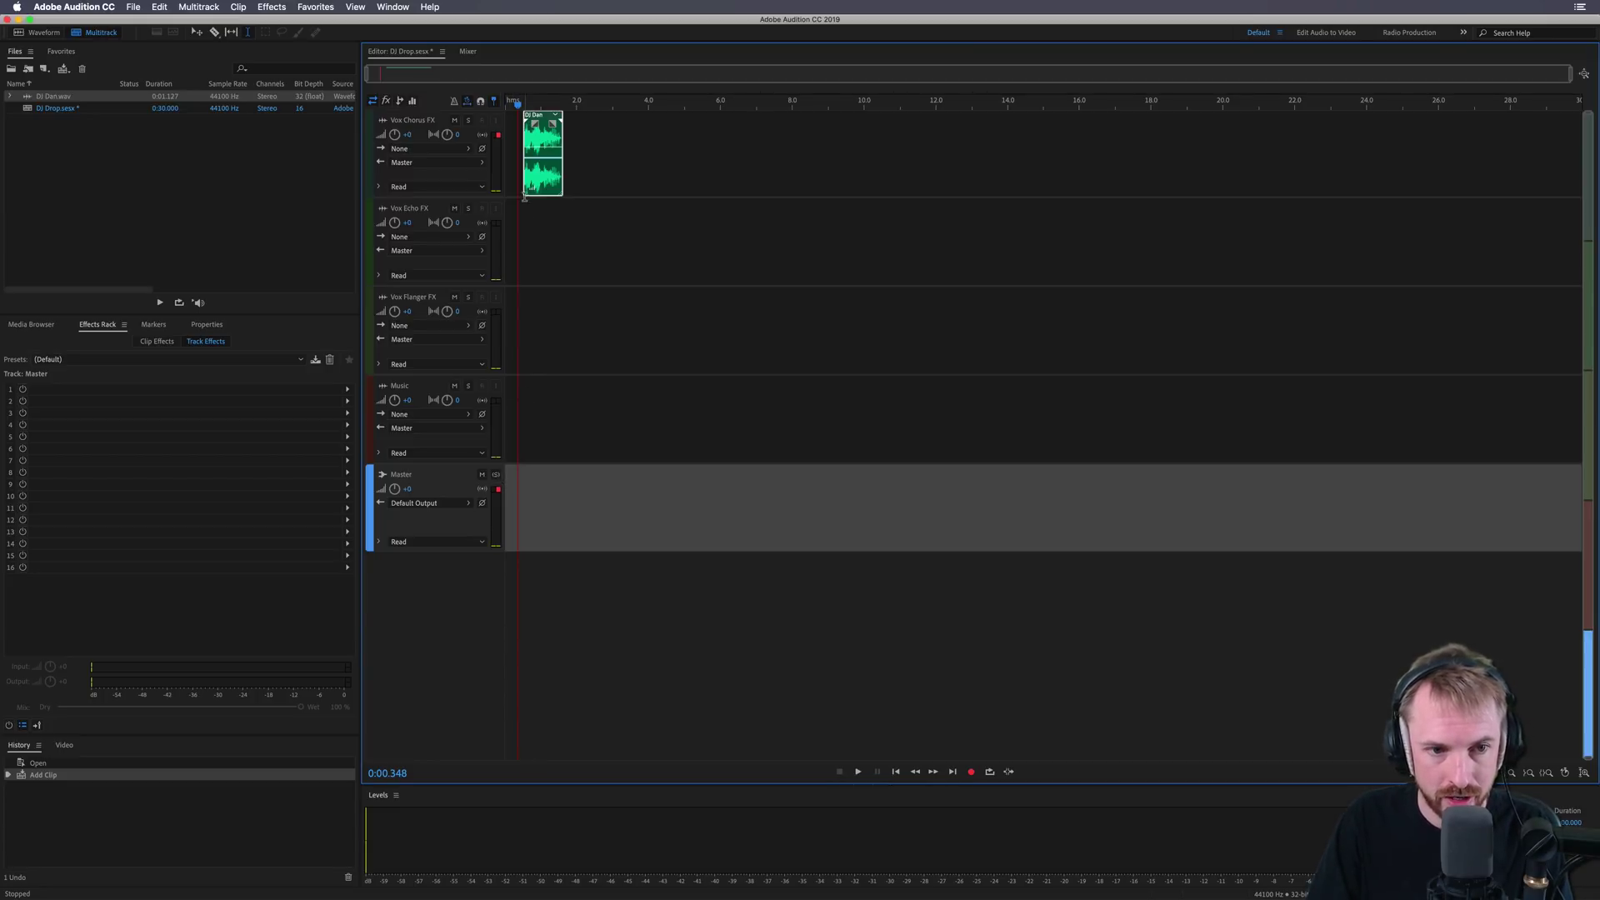
left_click(528, 233)
left_click(513, 341)
left_click(525, 250)
left_click(532, 354)
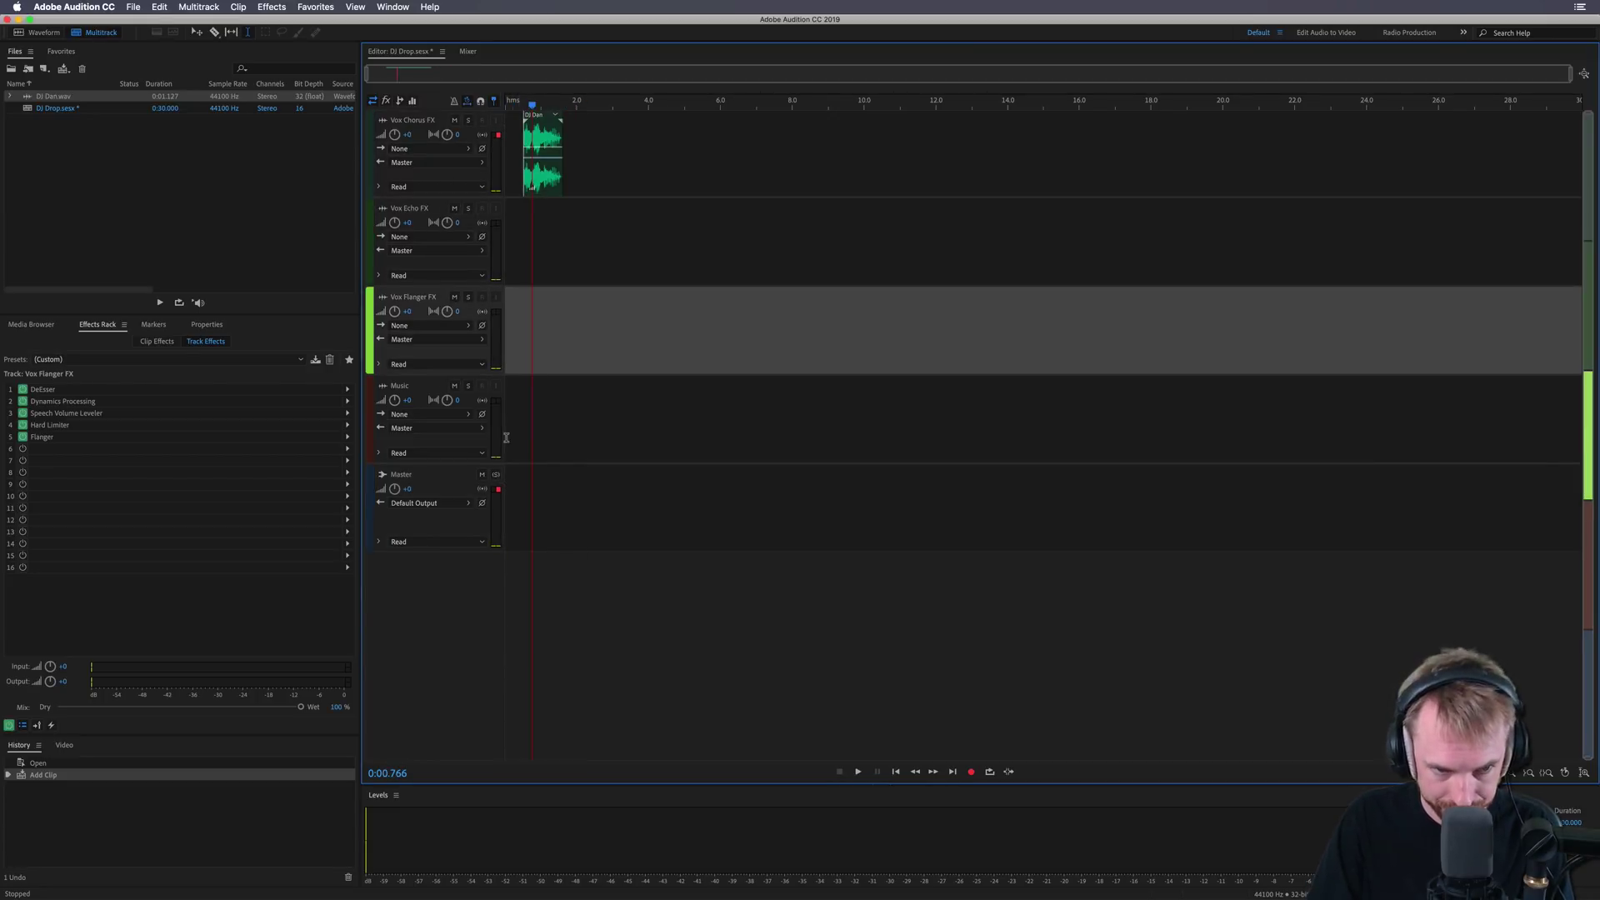
left_click(520, 411)
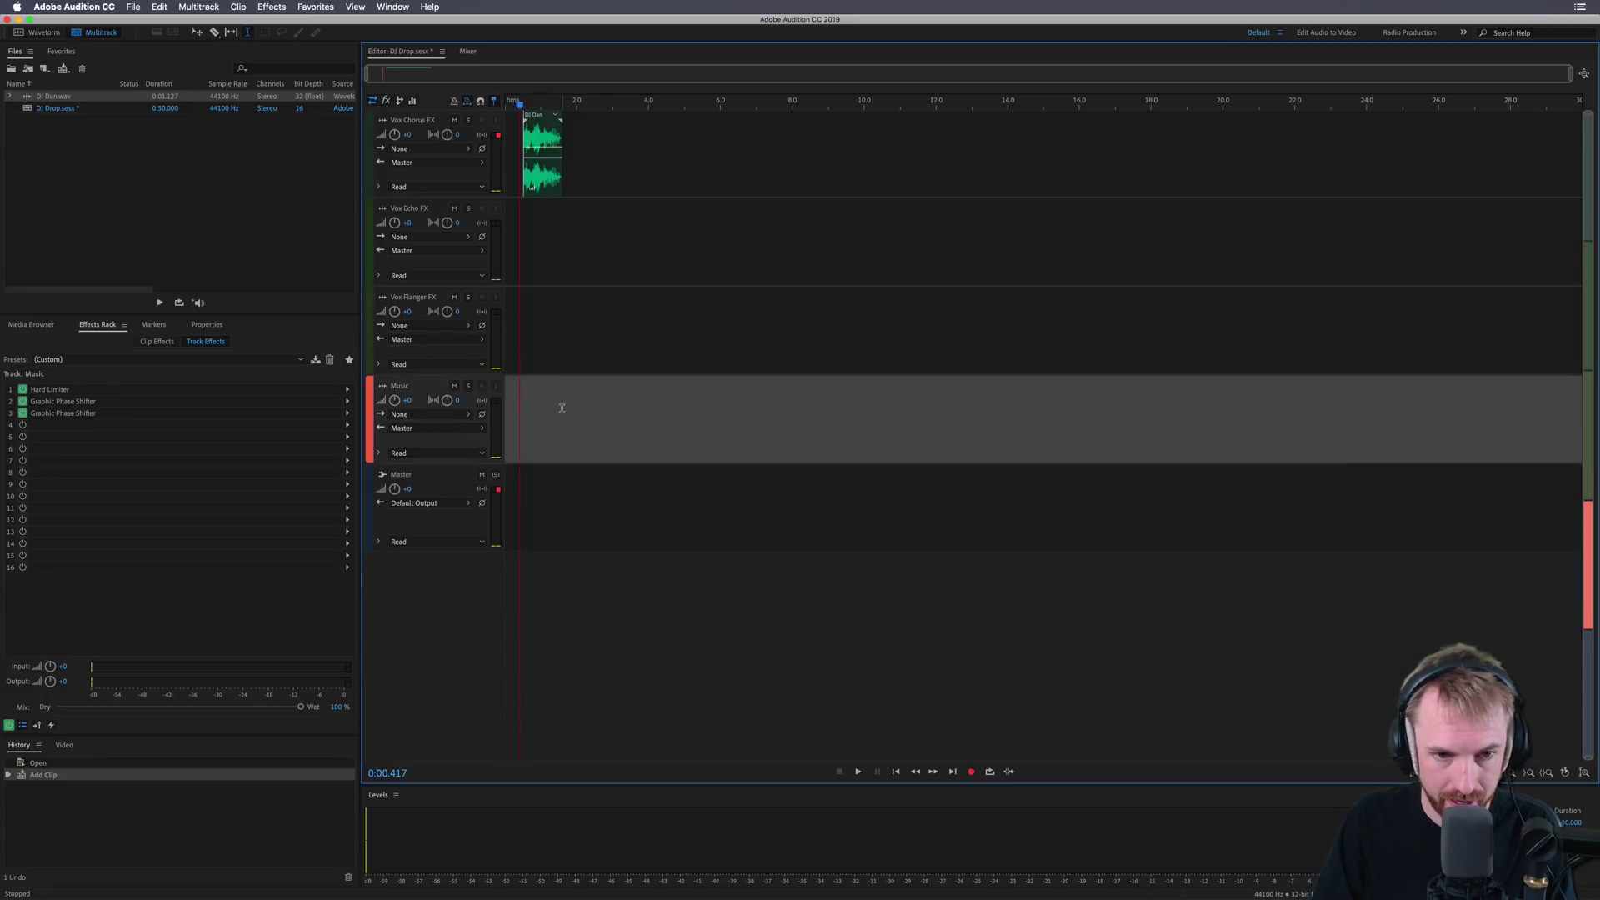
Rename the Music track to SFX.
double_click(398, 385)
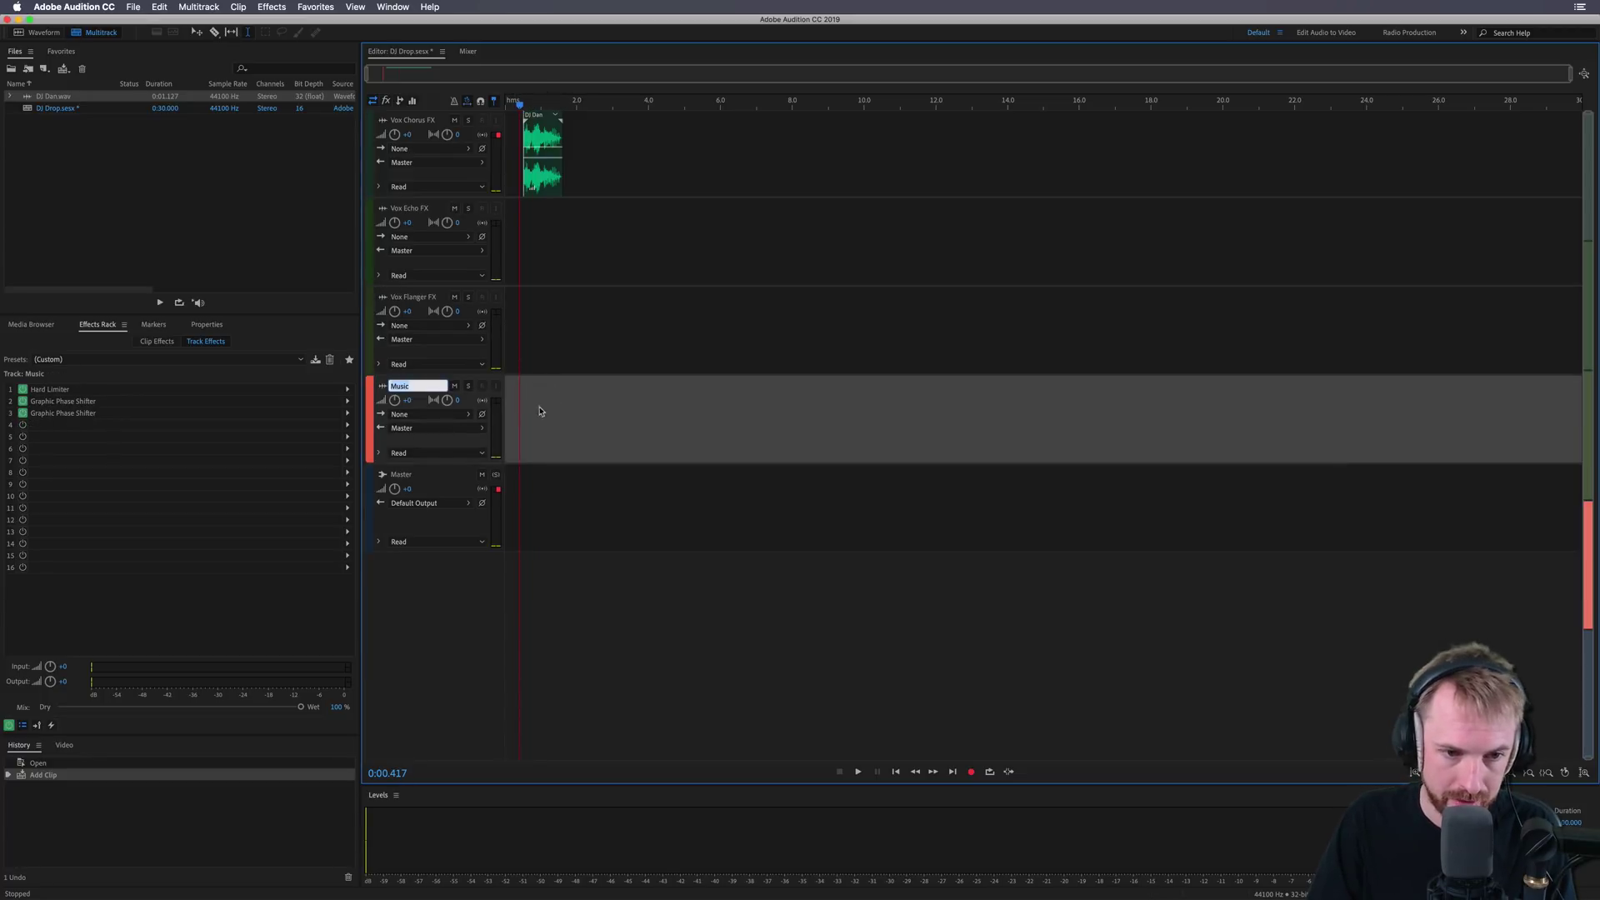
type("SFX")
key("Return")
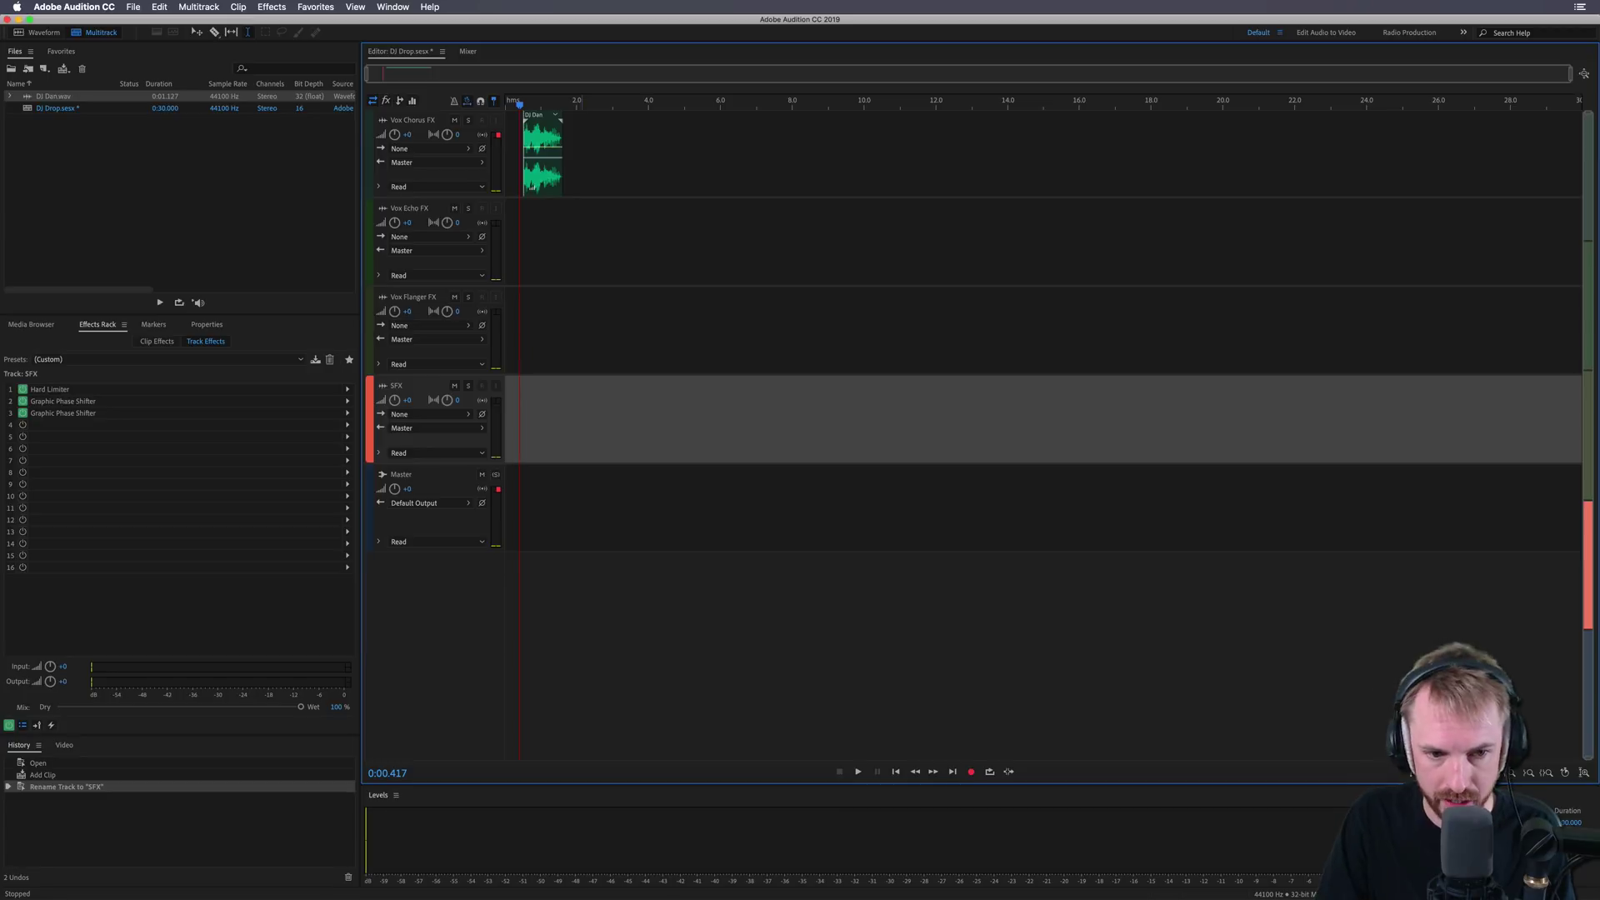
Add a new stereo bus track from the timeline's Track menu.
left_click(561, 421)
right_click(538, 427)
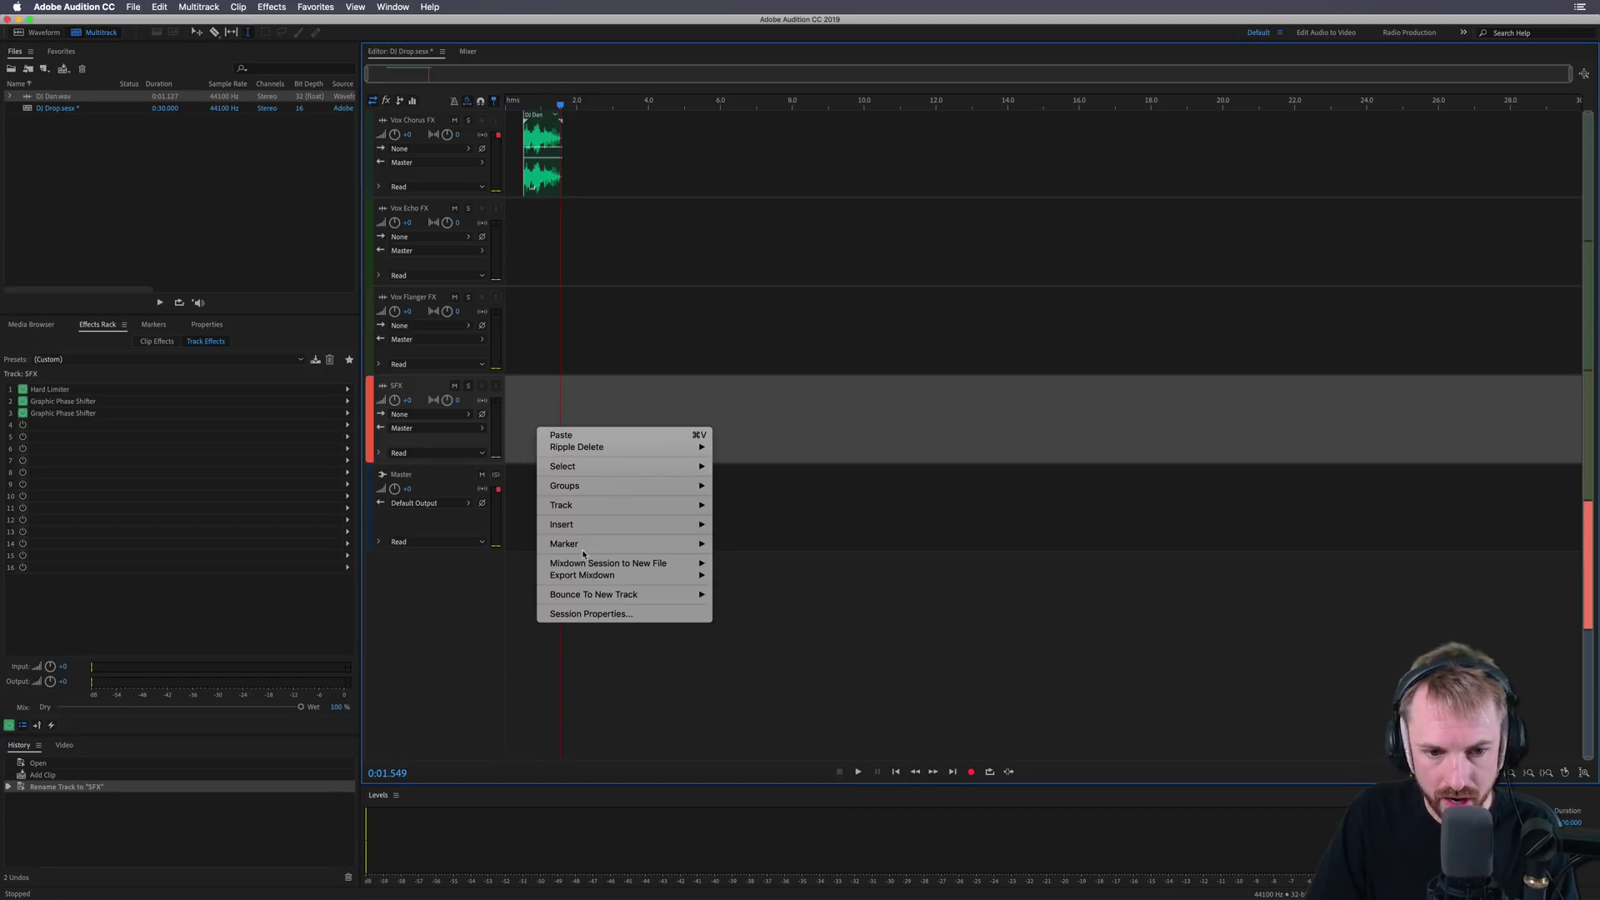
mouse_move(650, 505)
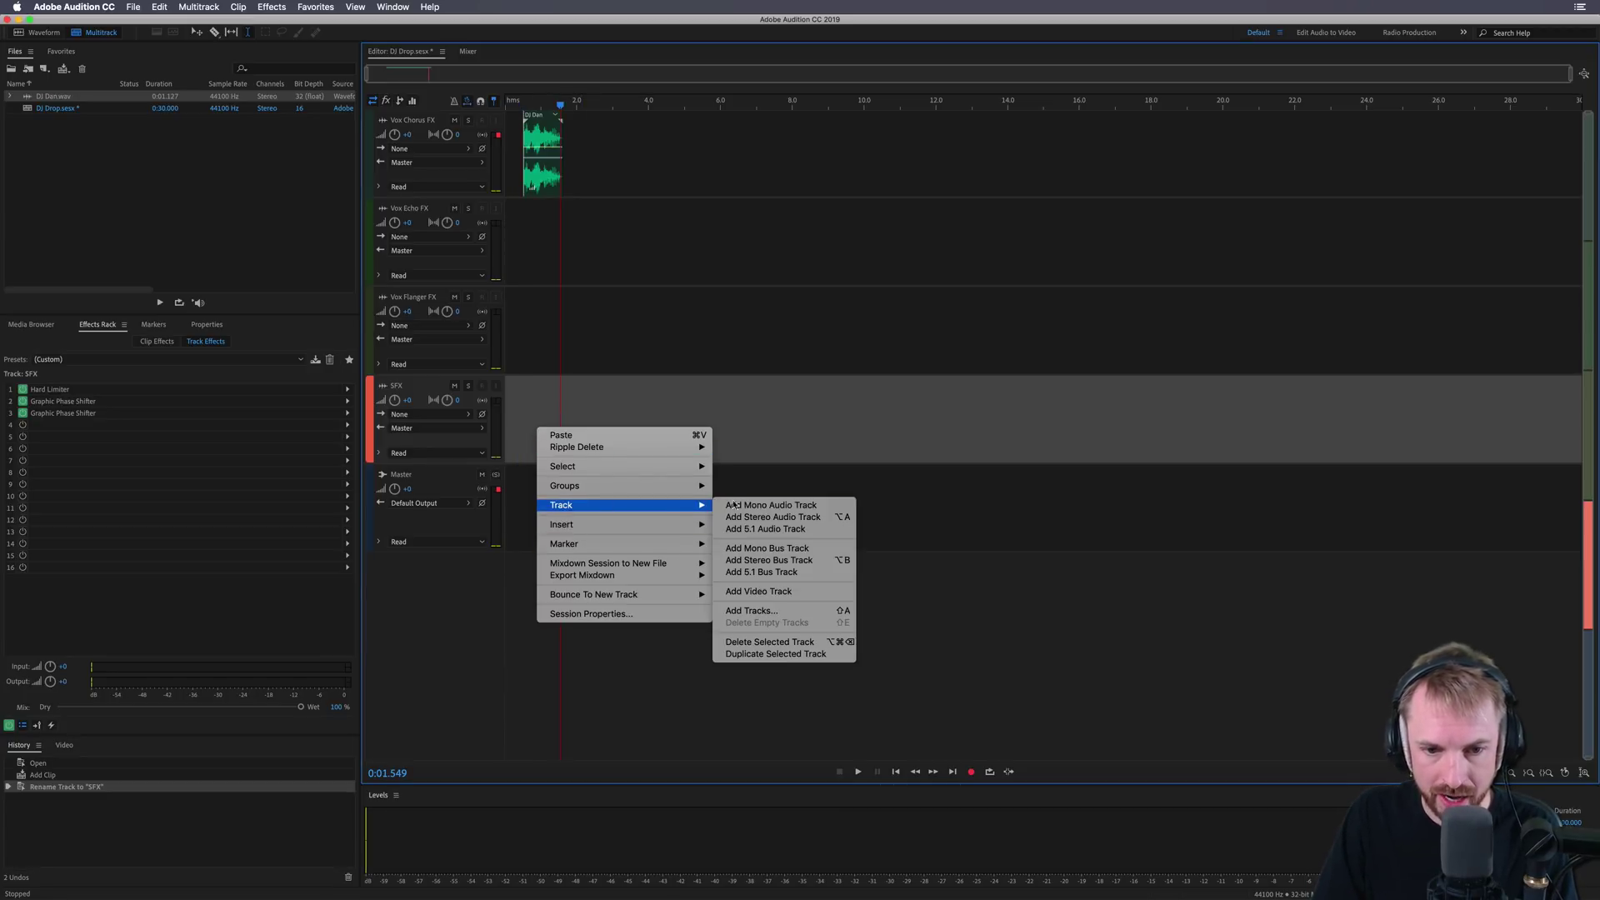
left_click(768, 560)
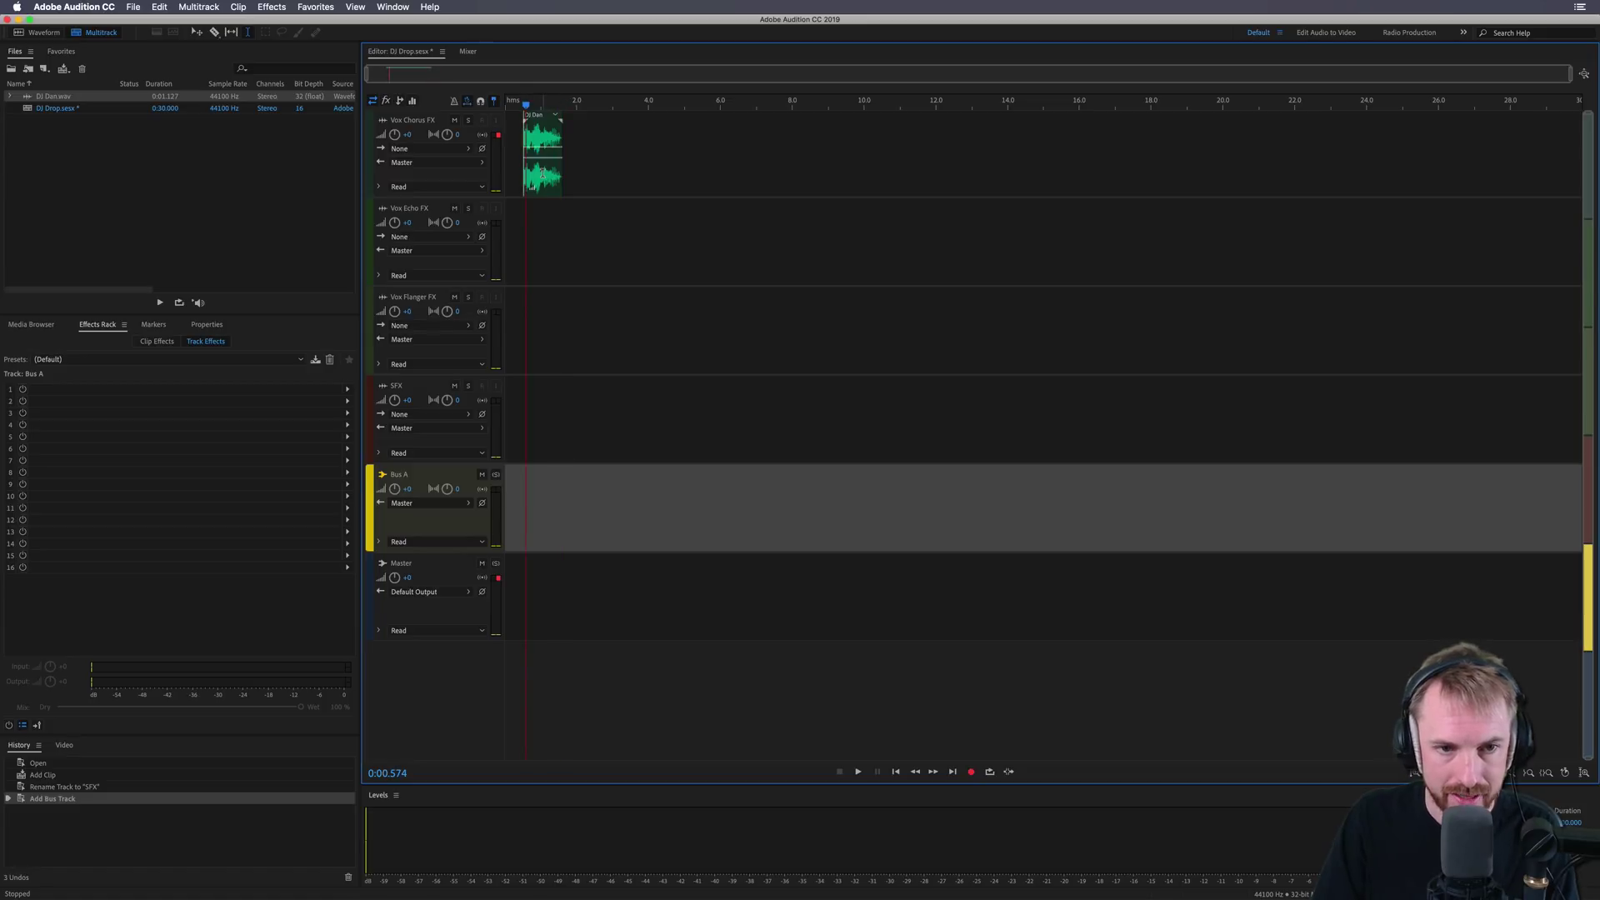
Route the outputs of Vox Chorus FX, Vox Echo FX and Vox Flanger FX to Bus A.
left_click(507, 171)
left_click(442, 163)
mouse_move(541, 207)
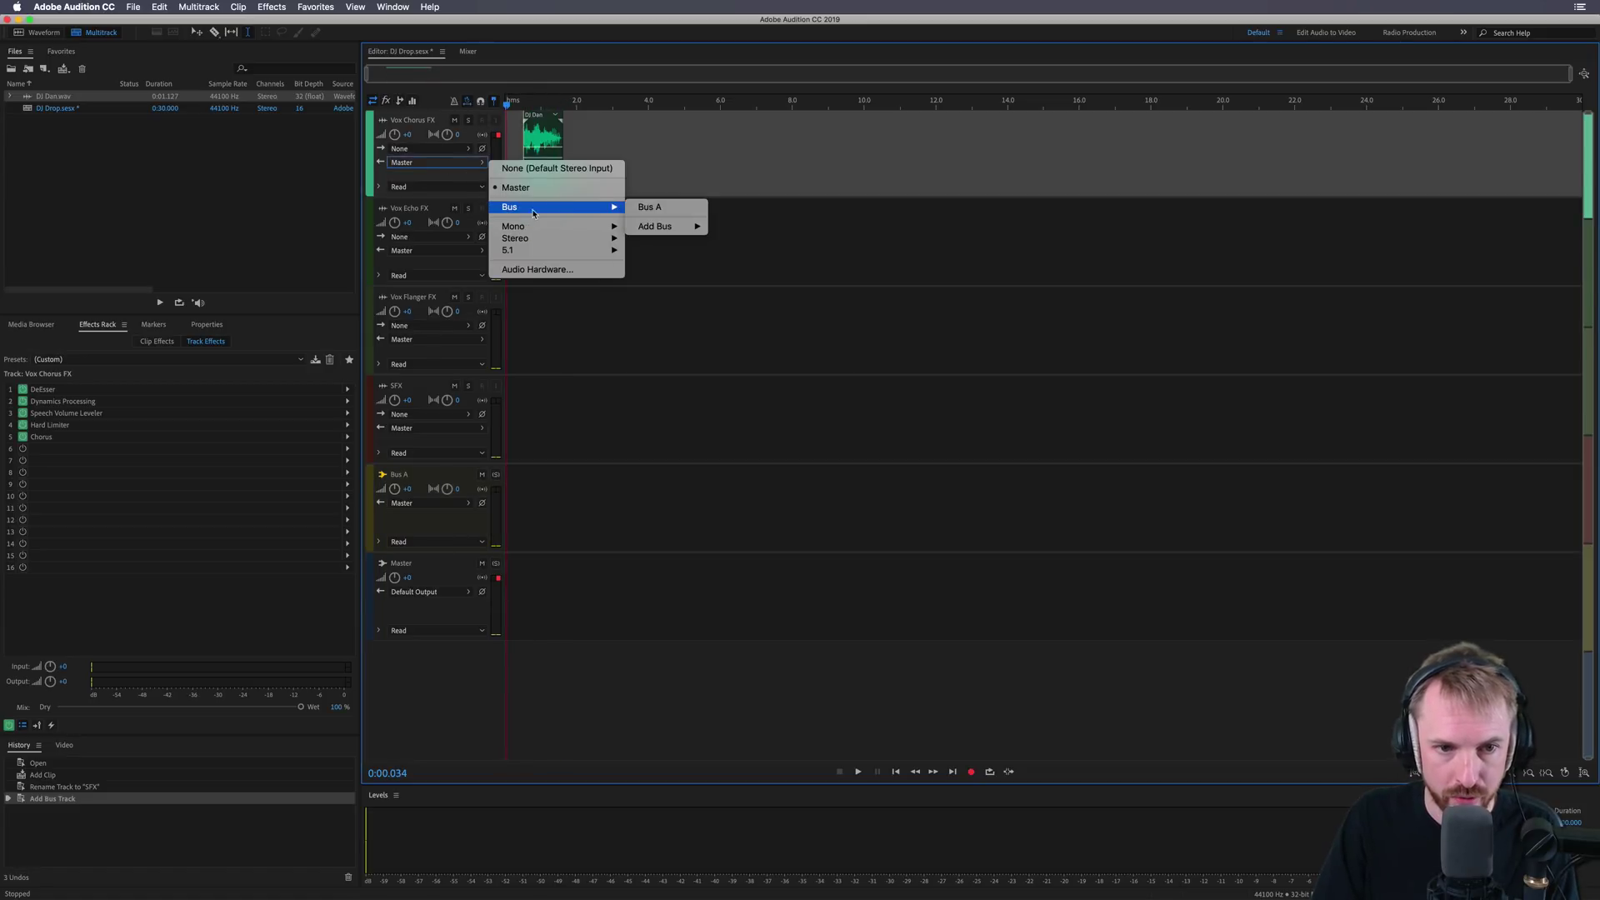
left_click(650, 206)
left_click(441, 250)
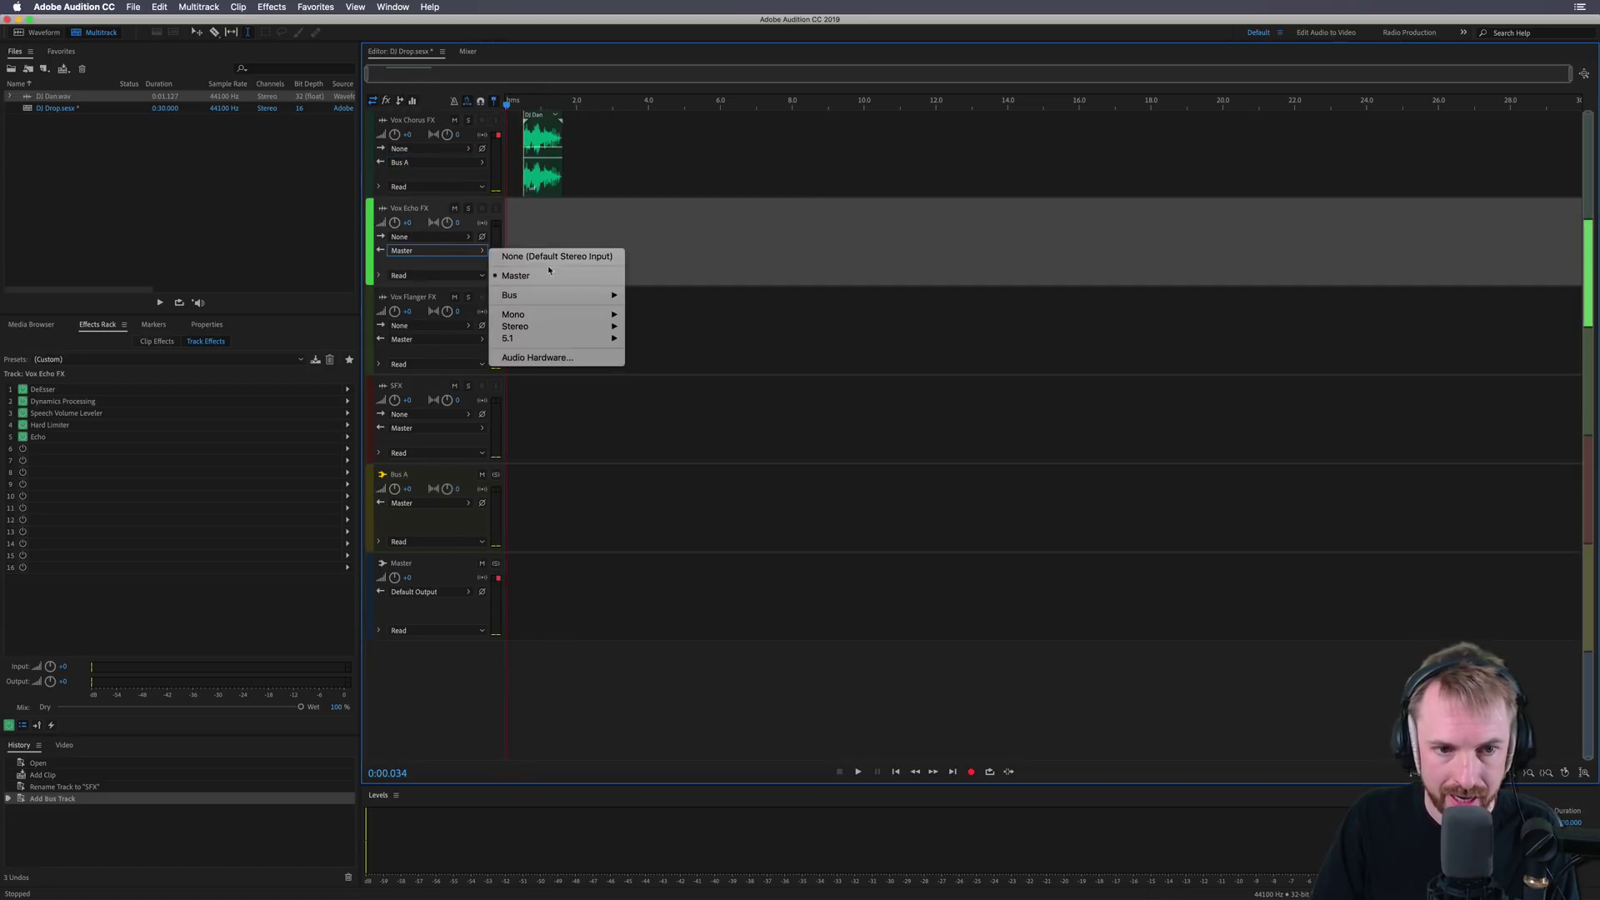
mouse_move(566, 295)
left_click(649, 295)
left_click(455, 340)
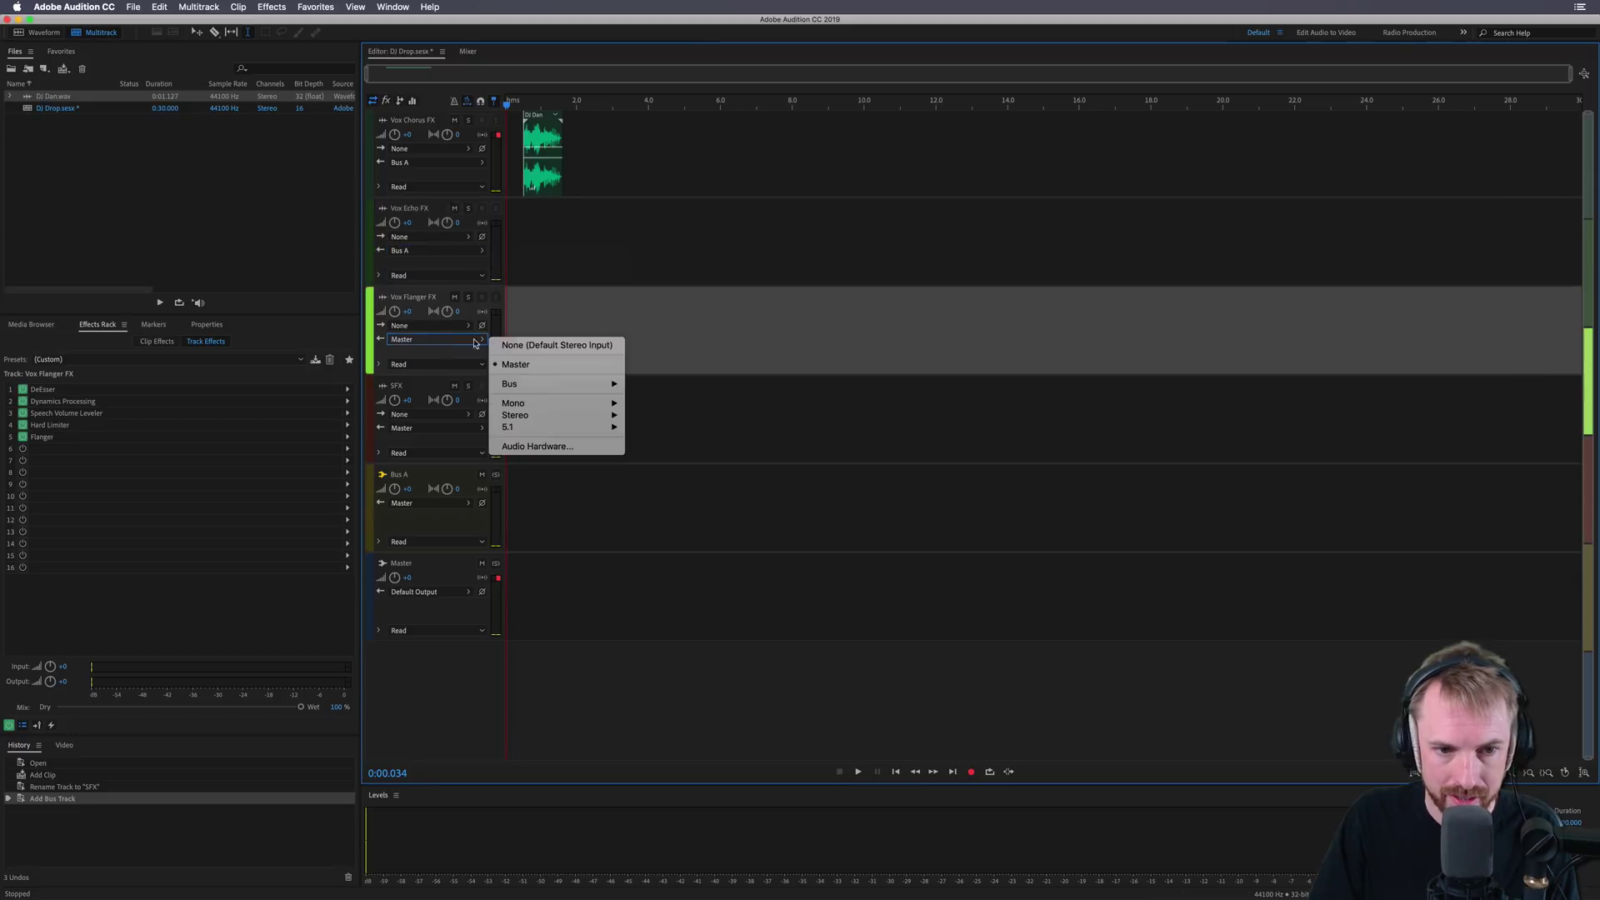
left_click(658, 382)
Rename the Bus A track to 'DJ Voice Mix'.
double_click(445, 474)
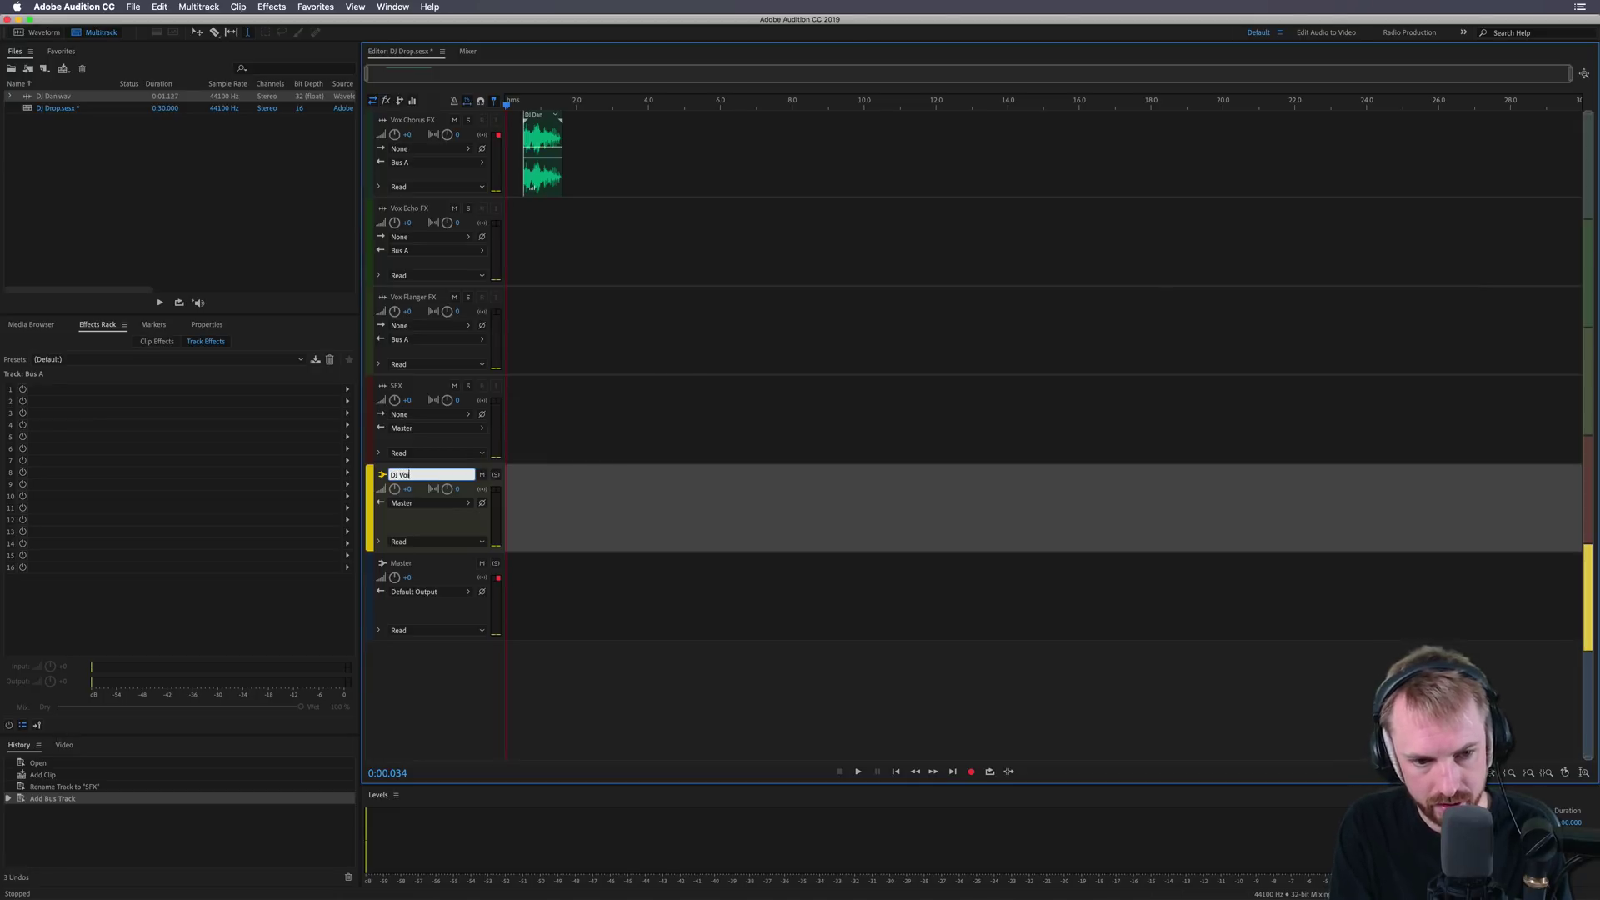
type("DJ Voice Mix")
key("Return")
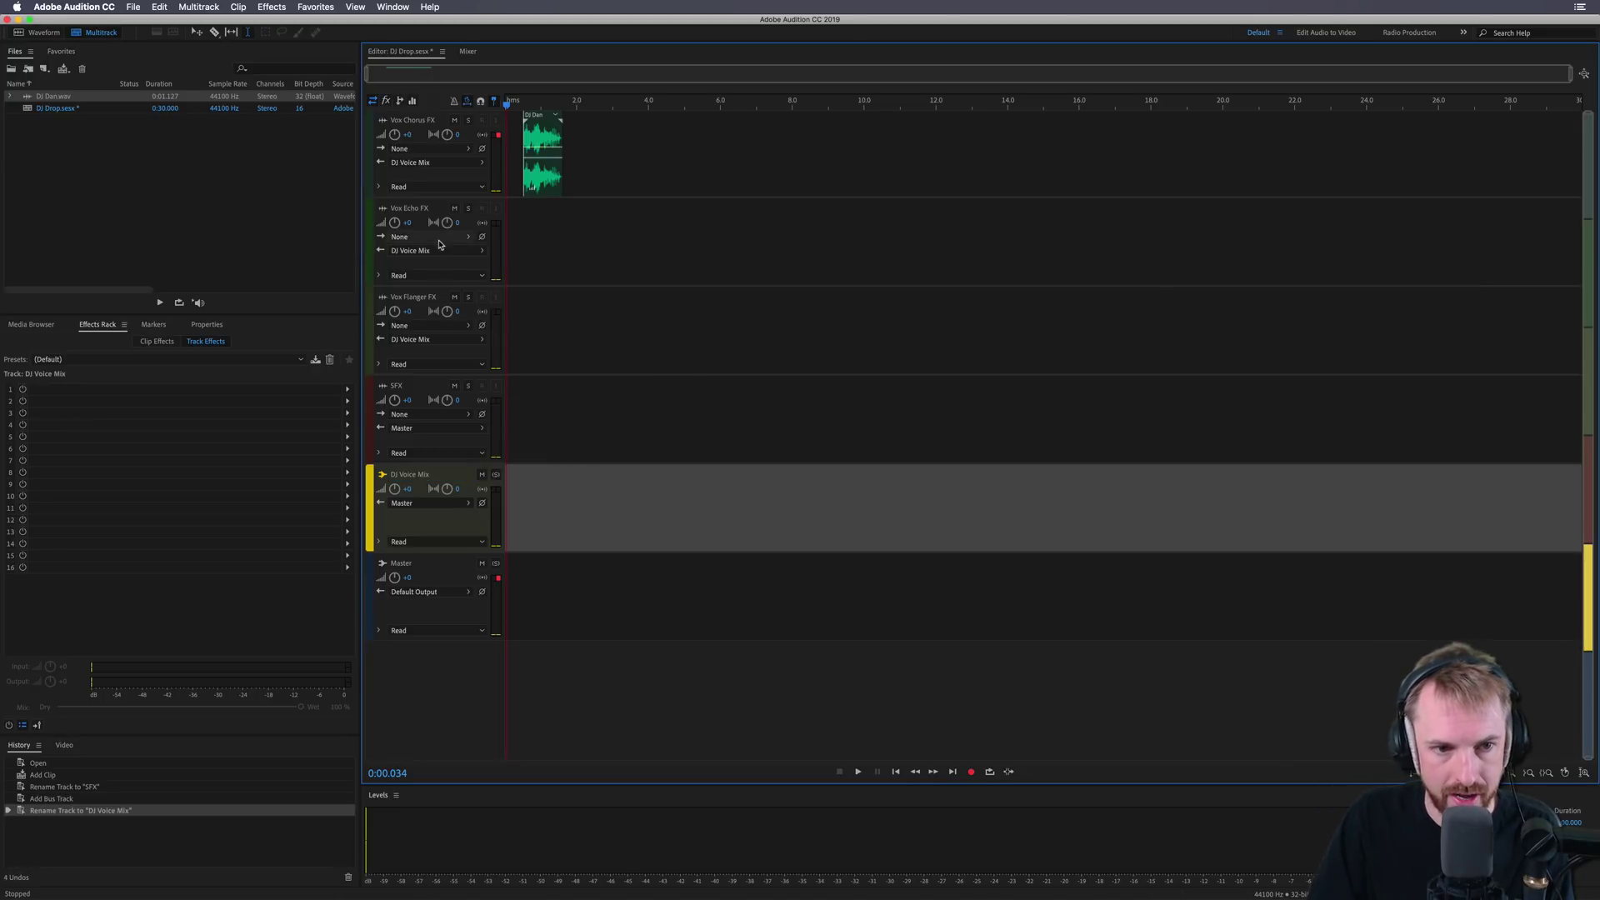
left_click(523, 197)
left_click(512, 514)
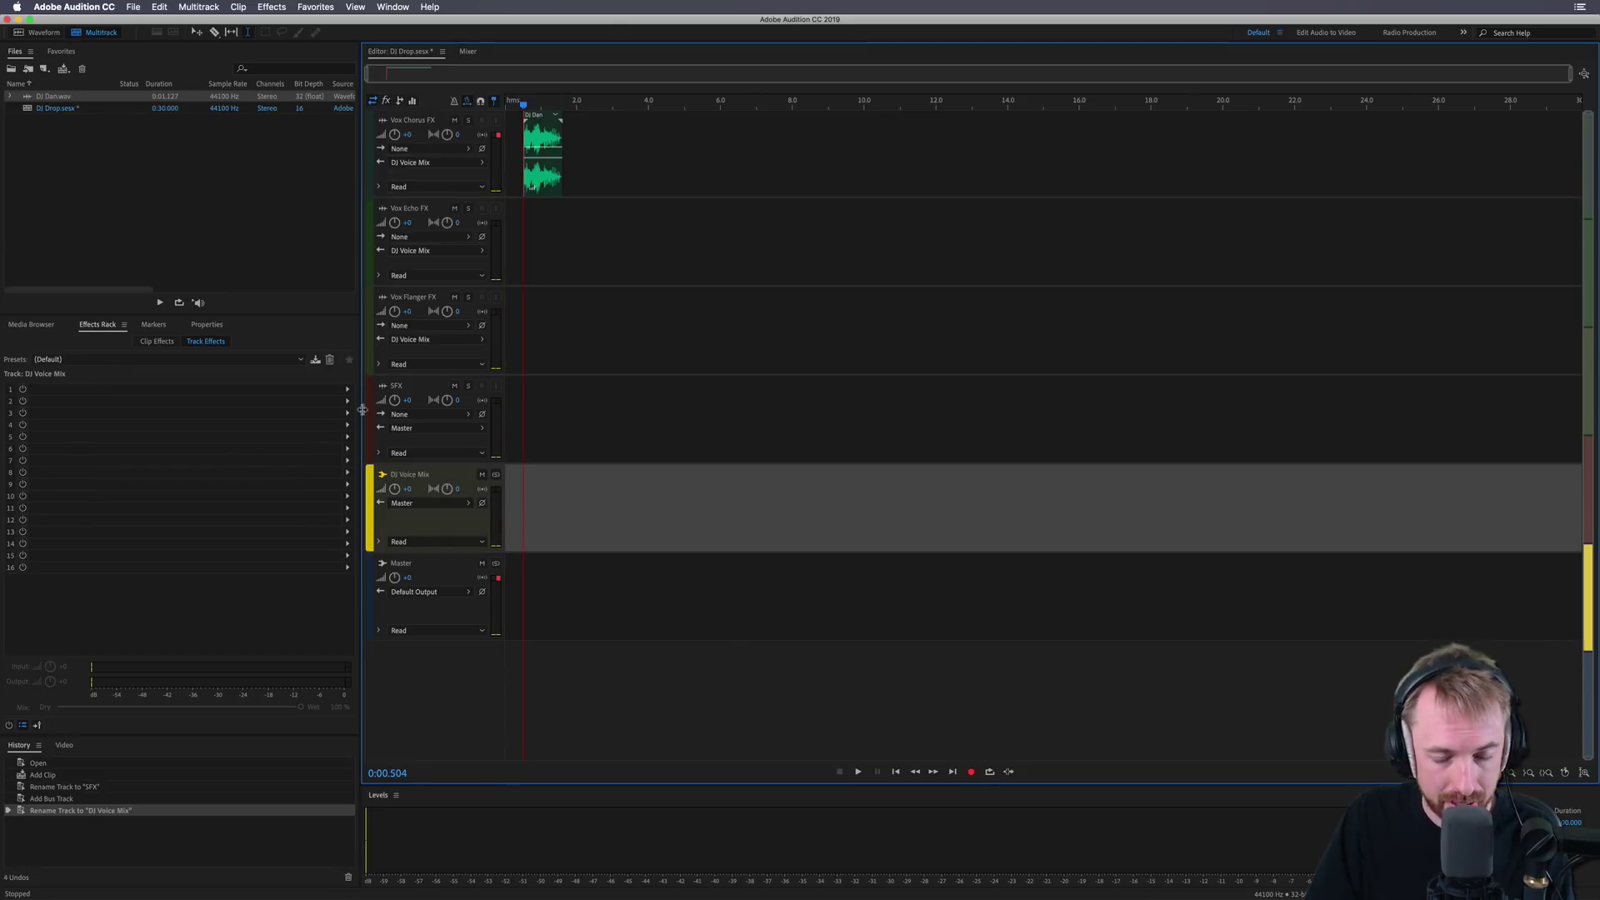
Add the Mastering effect with its Default preset to the bus's first rack slot.
left_click(347, 389)
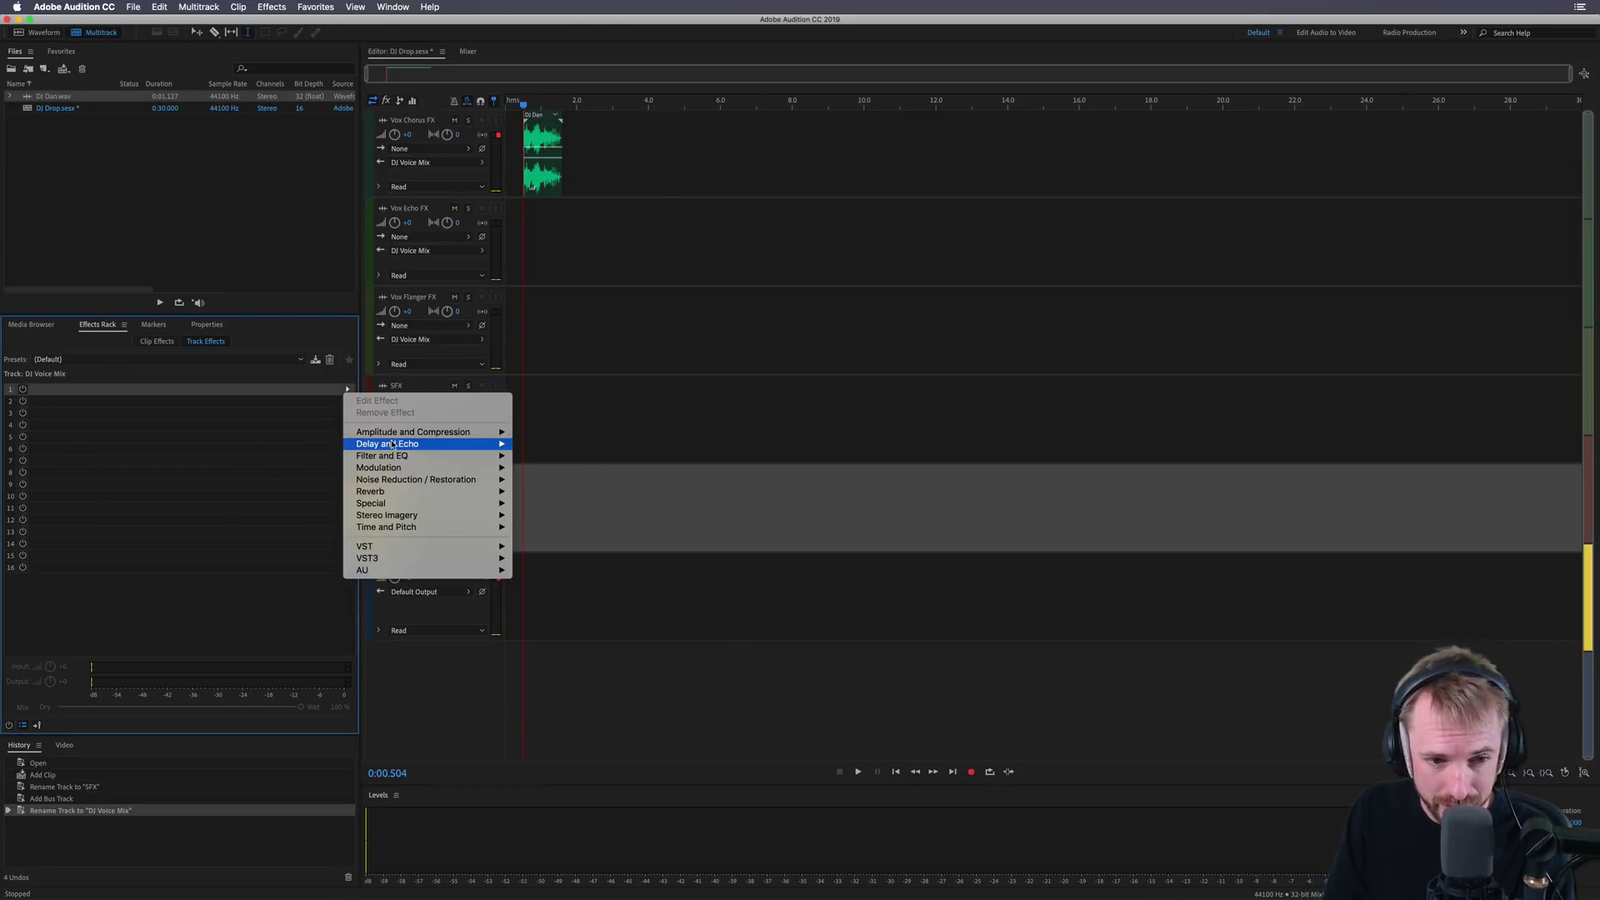
mouse_move(421, 508)
key("Return")
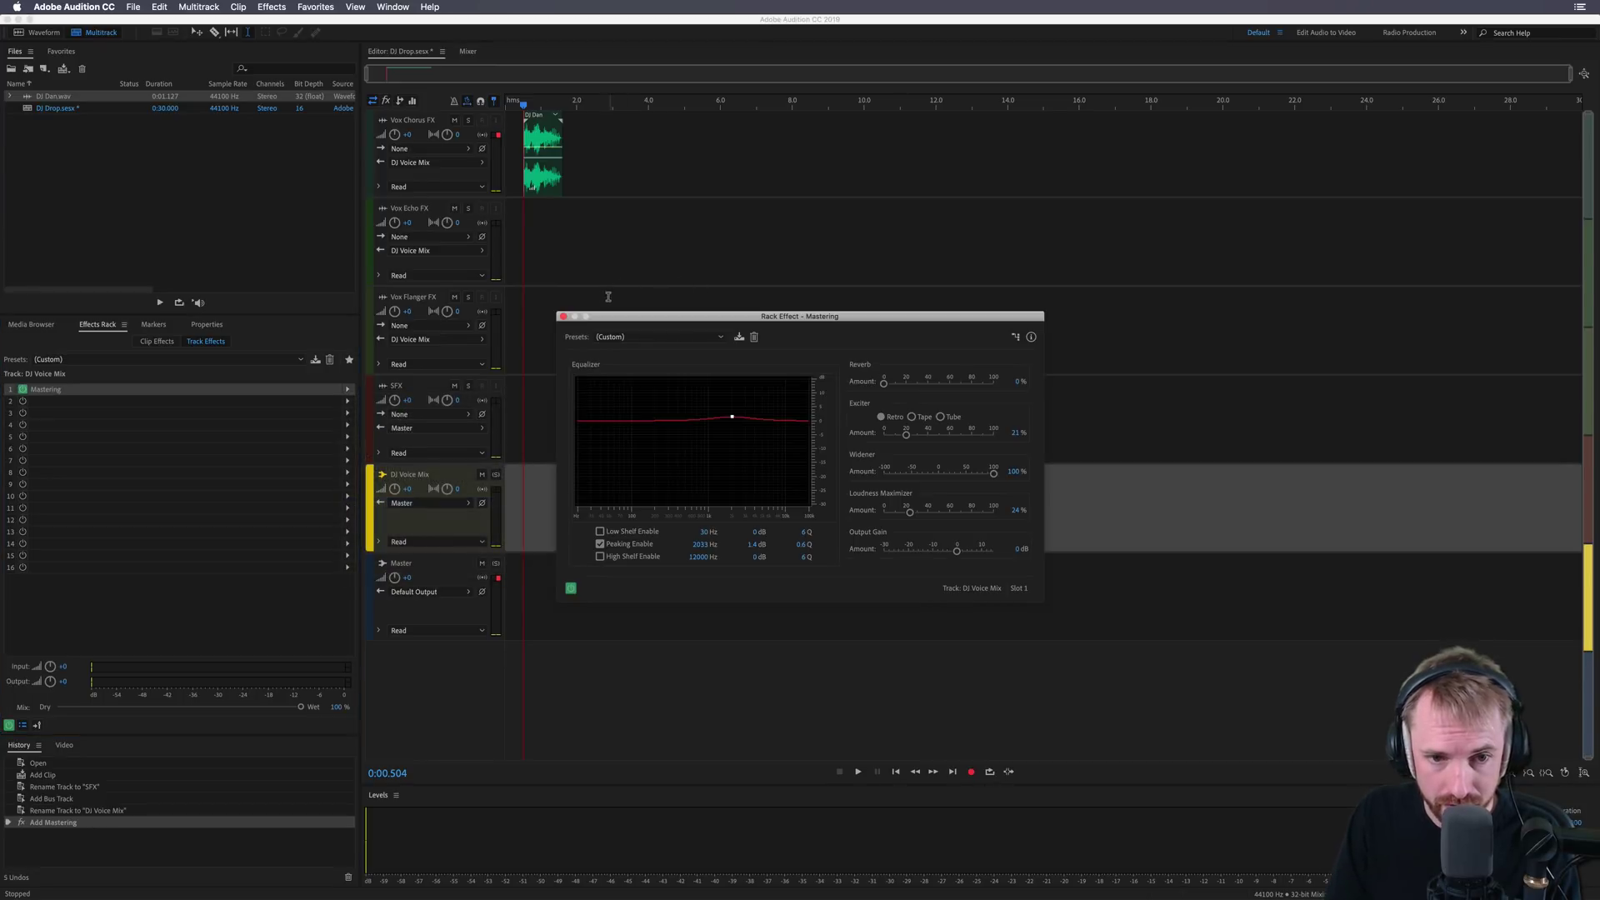
left_click(658, 337)
left_click(637, 340)
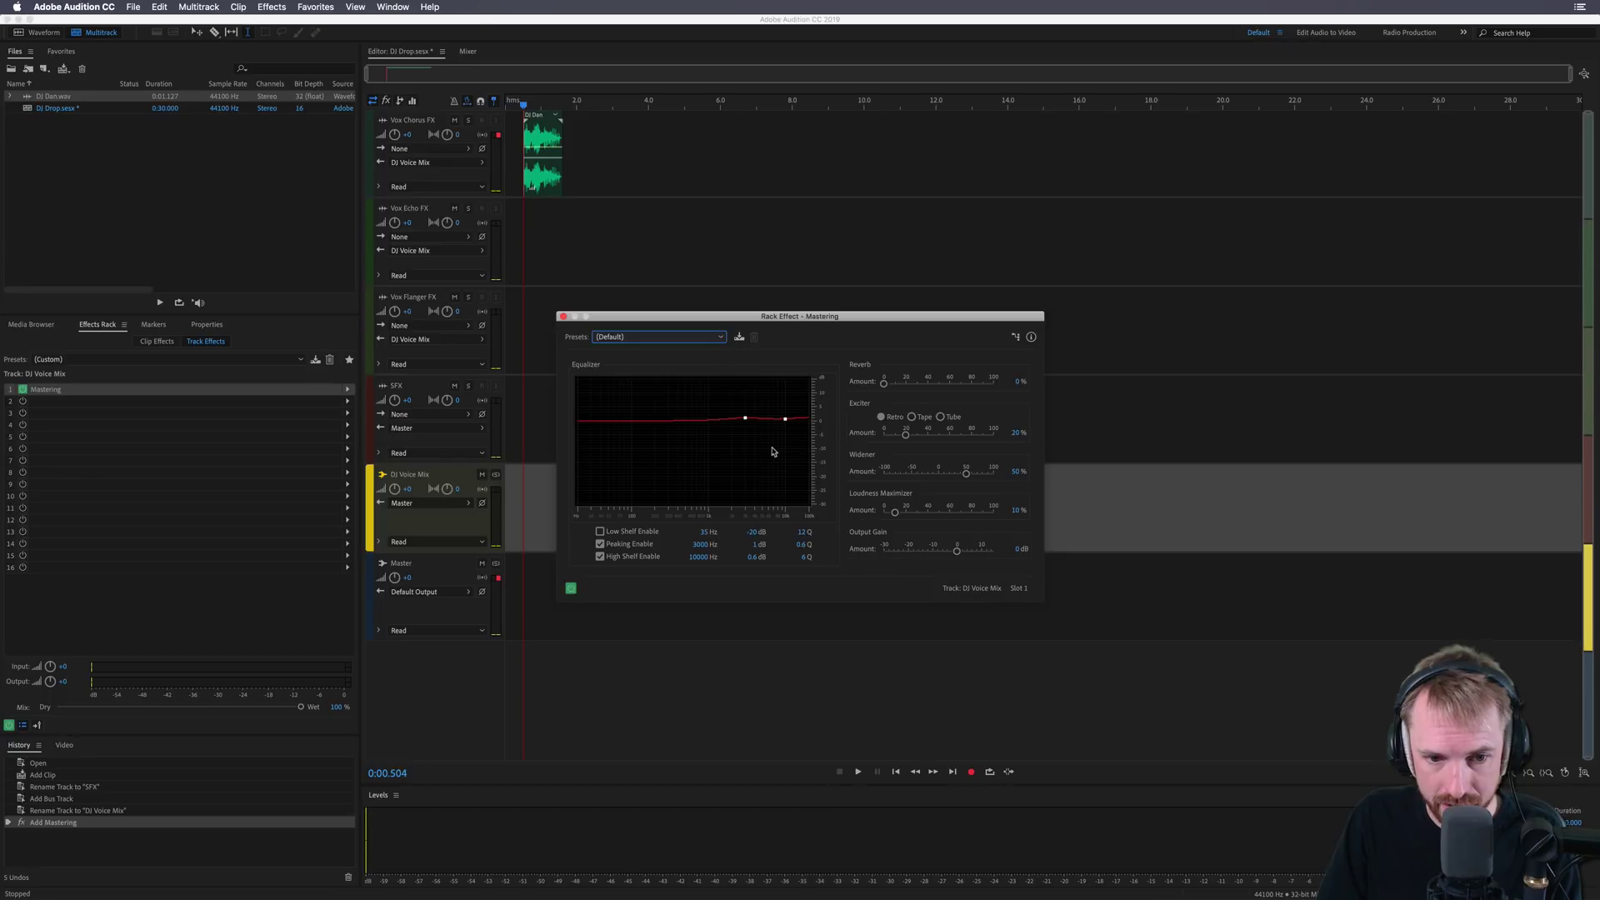
Turn off the Peaking and High Shelf bands and set Widener, Loudness Maximizer and Exciter to 0%.
left_click(620, 544)
left_click(620, 556)
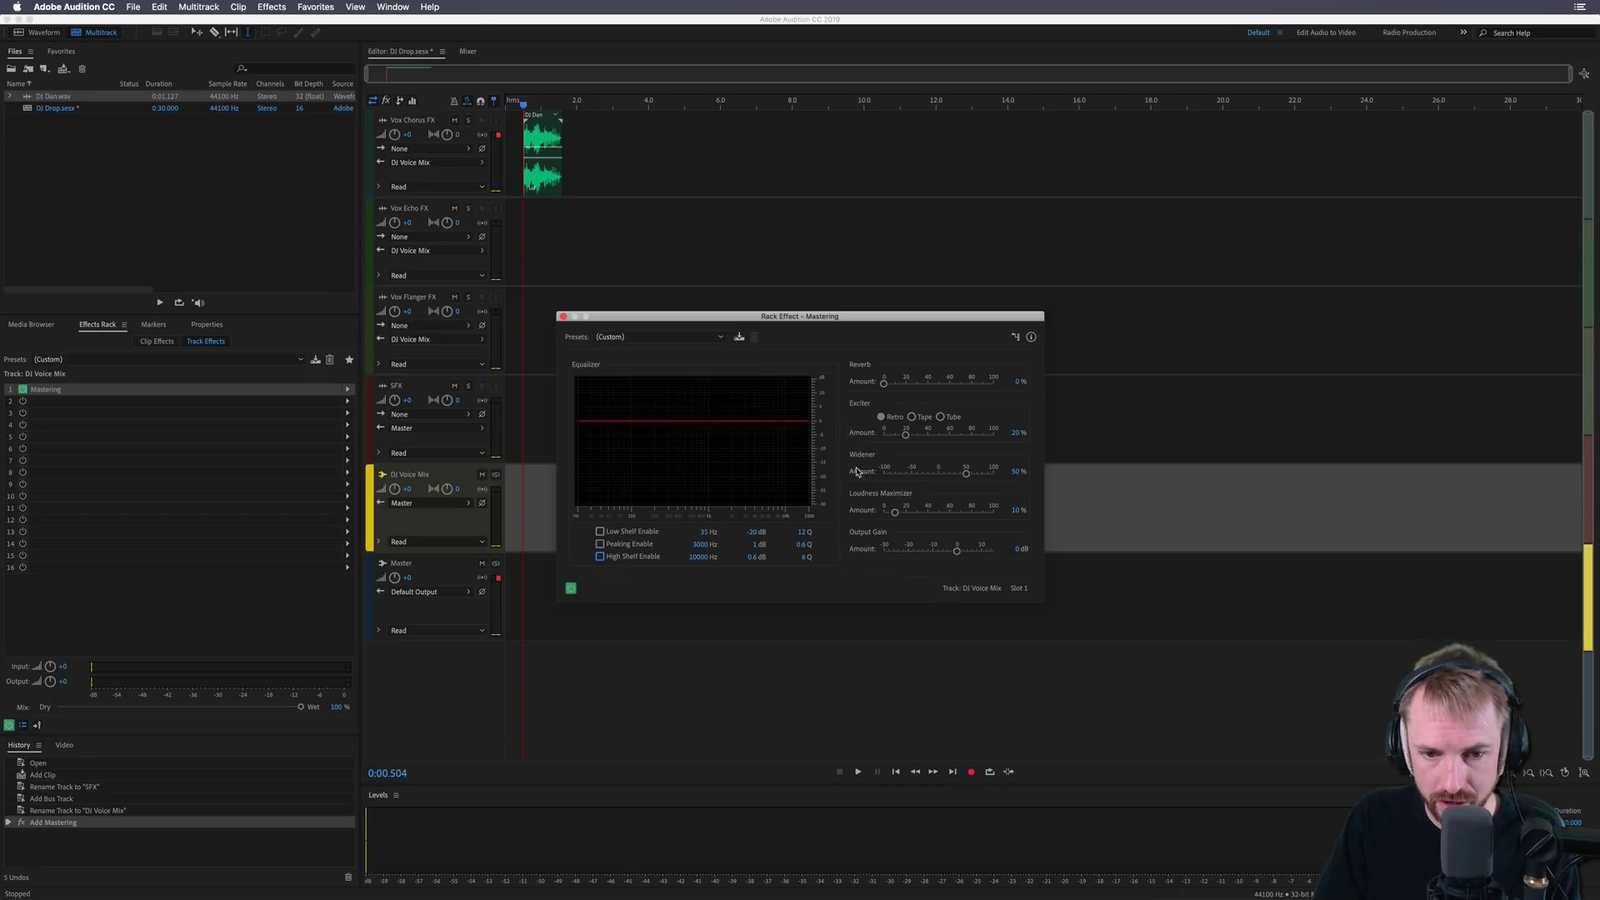
left_click(1015, 472)
type("0")
key("Return")
left_click_drag(896, 511, 879, 512)
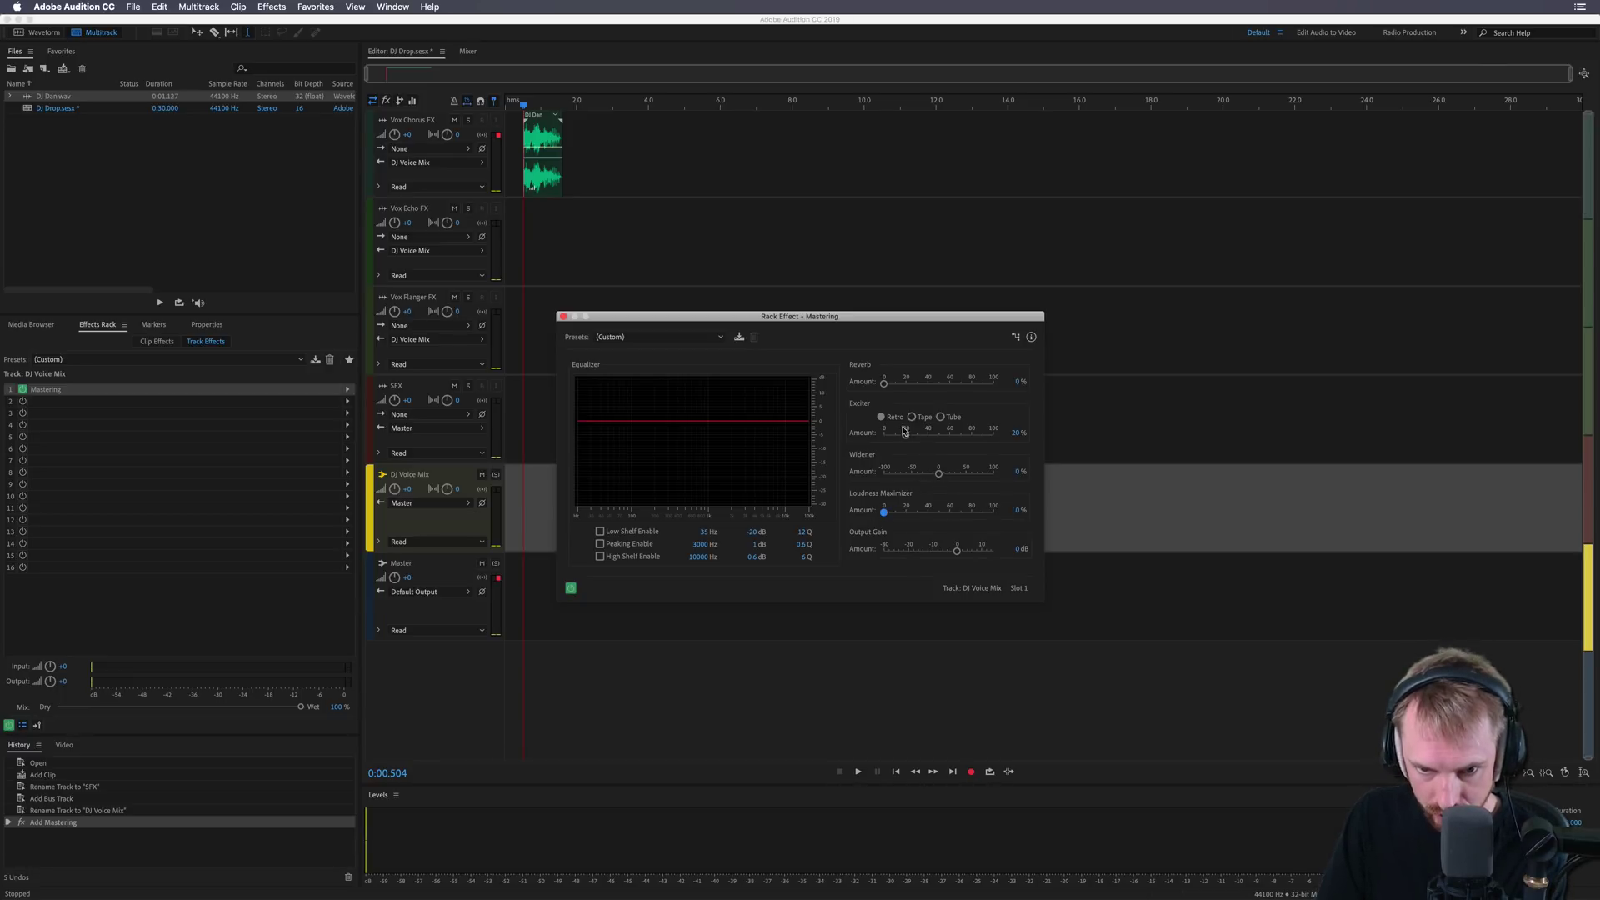
left_click_drag(907, 436, 885, 439)
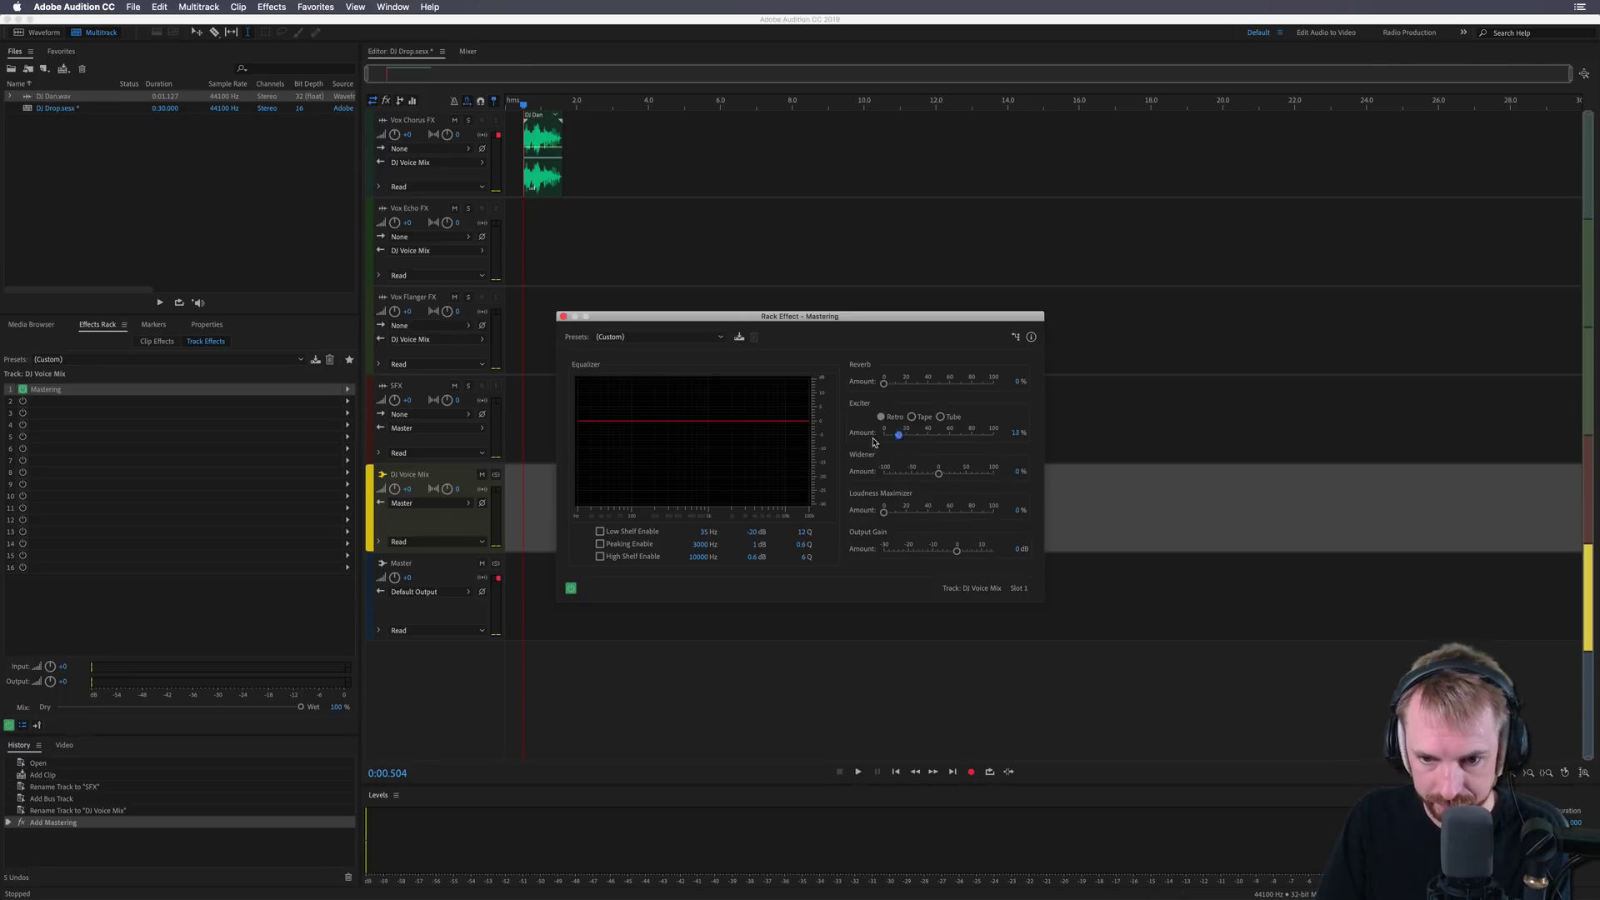
key("space")
key("space")
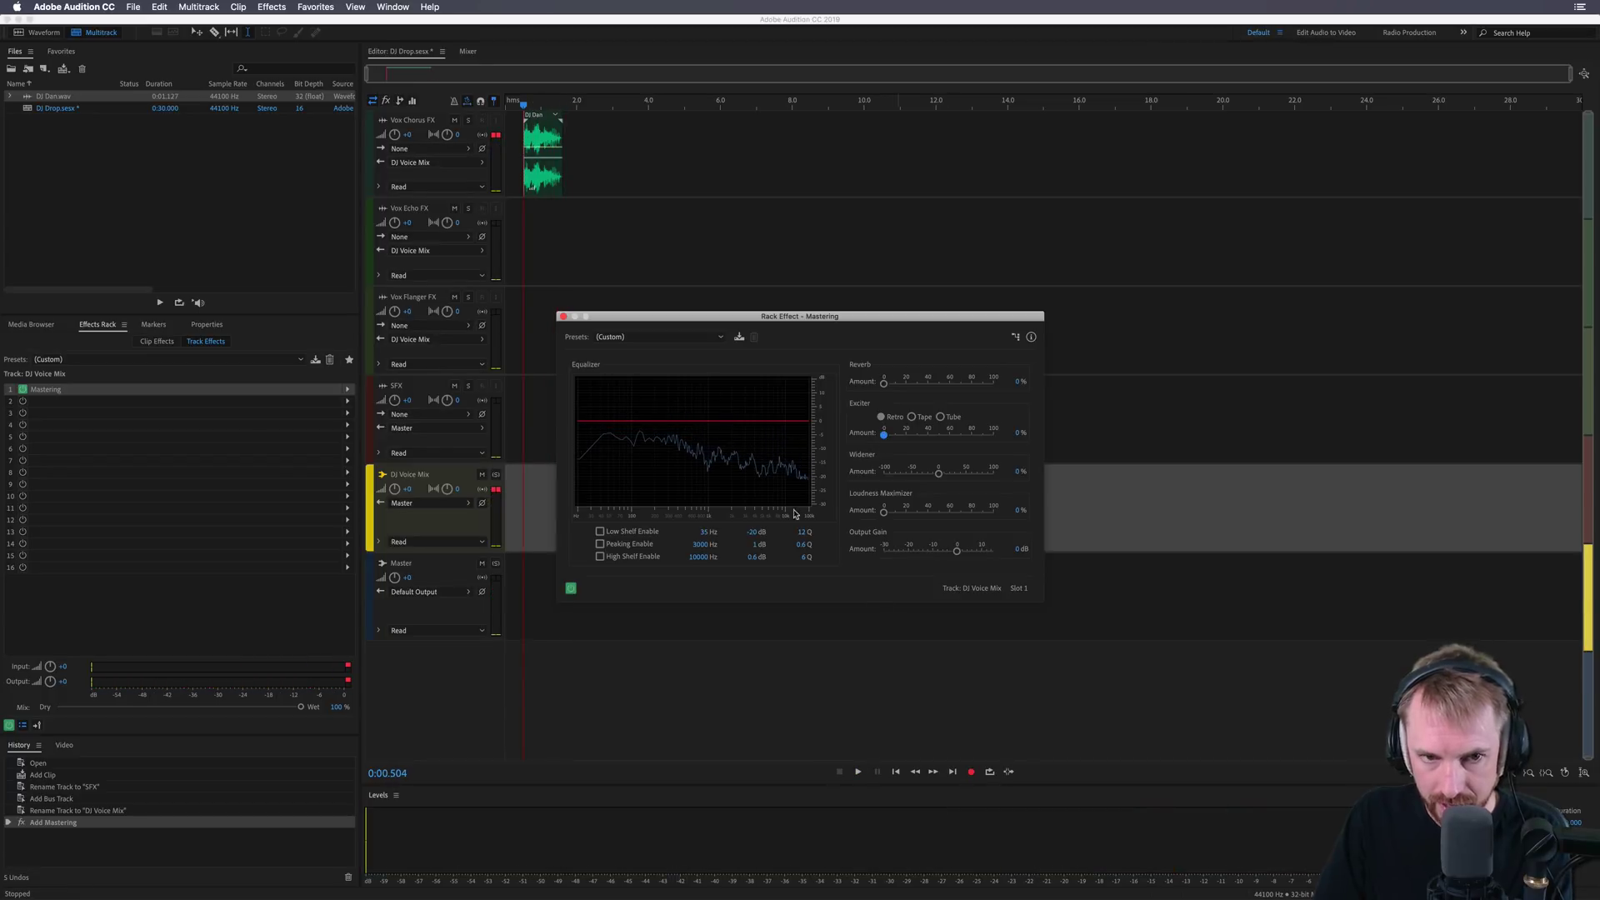
Loop the first 0.4 s and raise the Exciter to about 77%, comparing against bypass.
left_click_drag(572, 207, 519, 219)
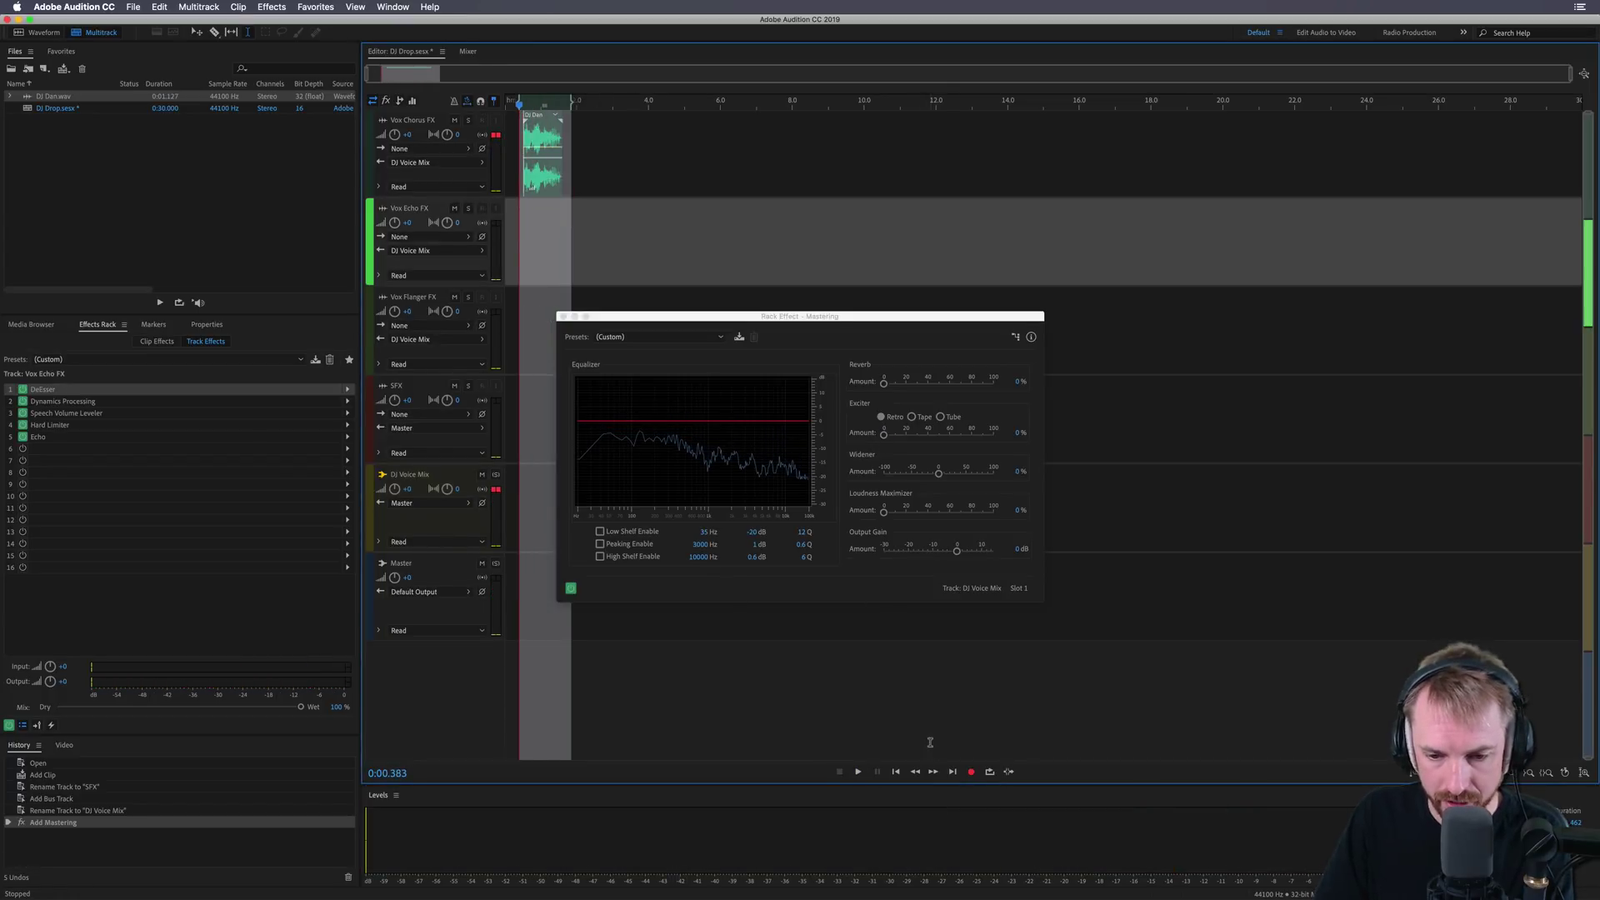
left_click(989, 772)
key("space")
left_click_drag(884, 434, 960, 442)
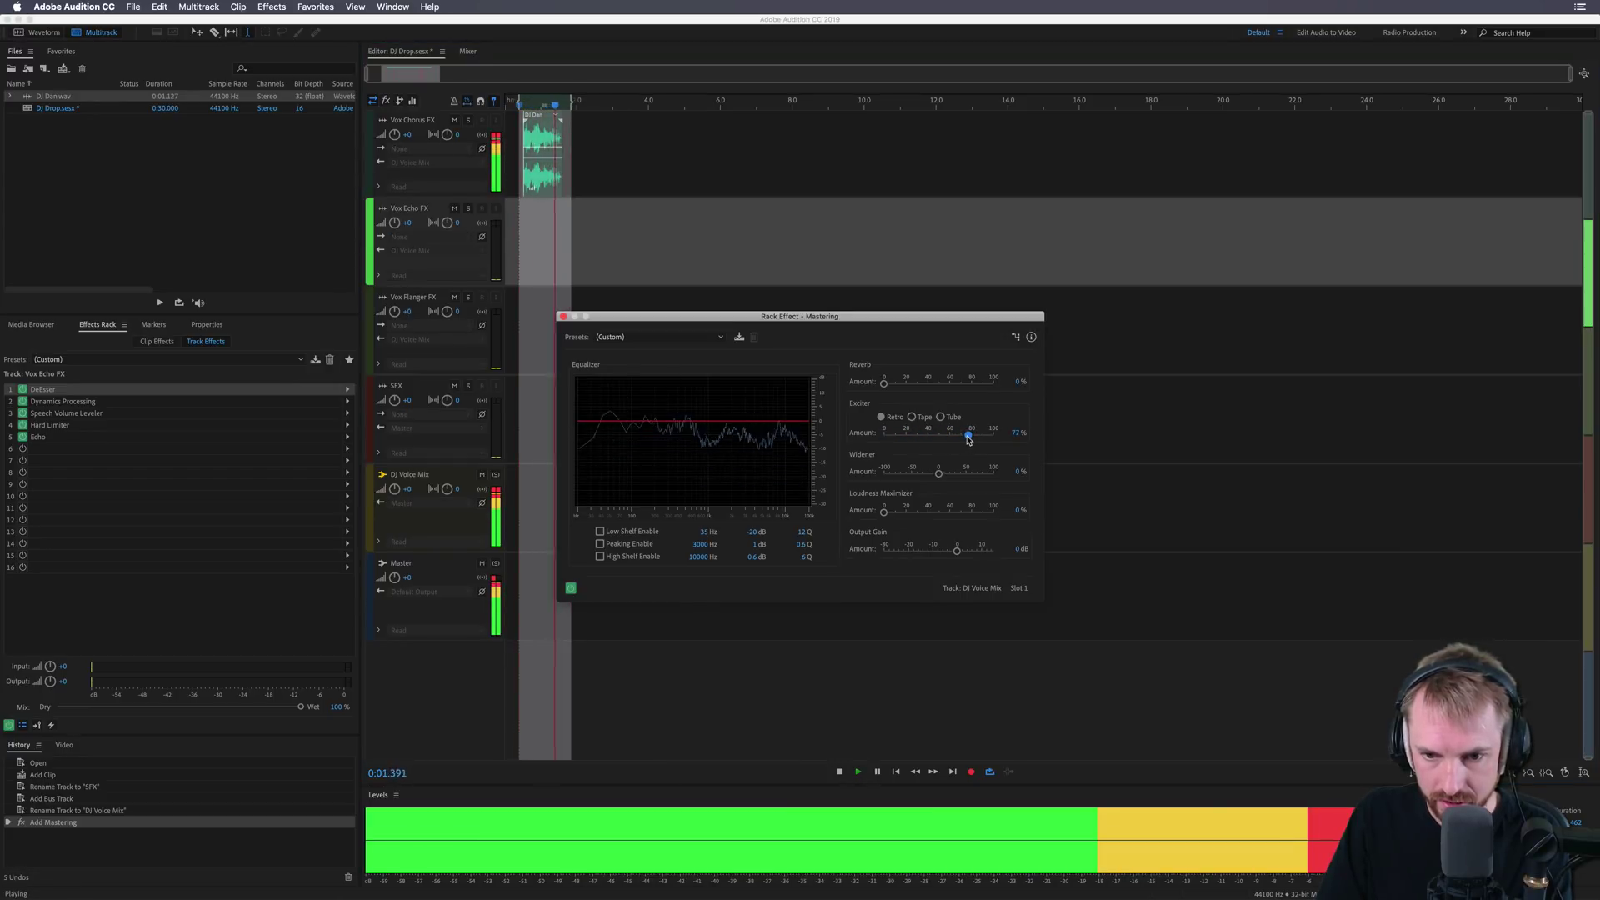
key("space")
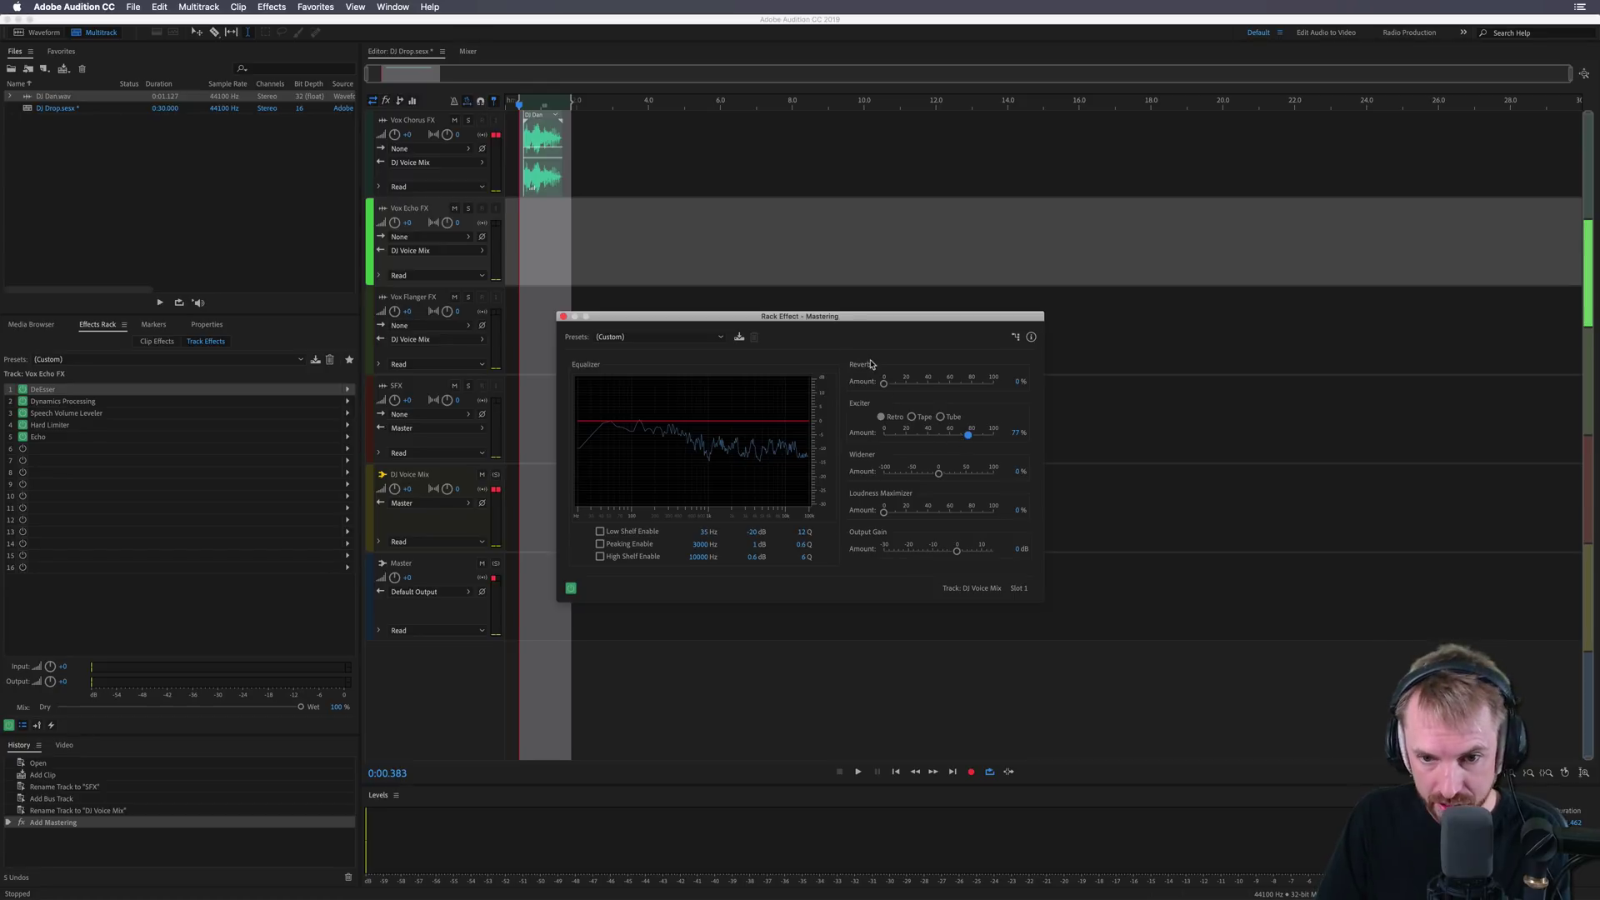
key("space")
key("space")
left_click(571, 589)
key("space")
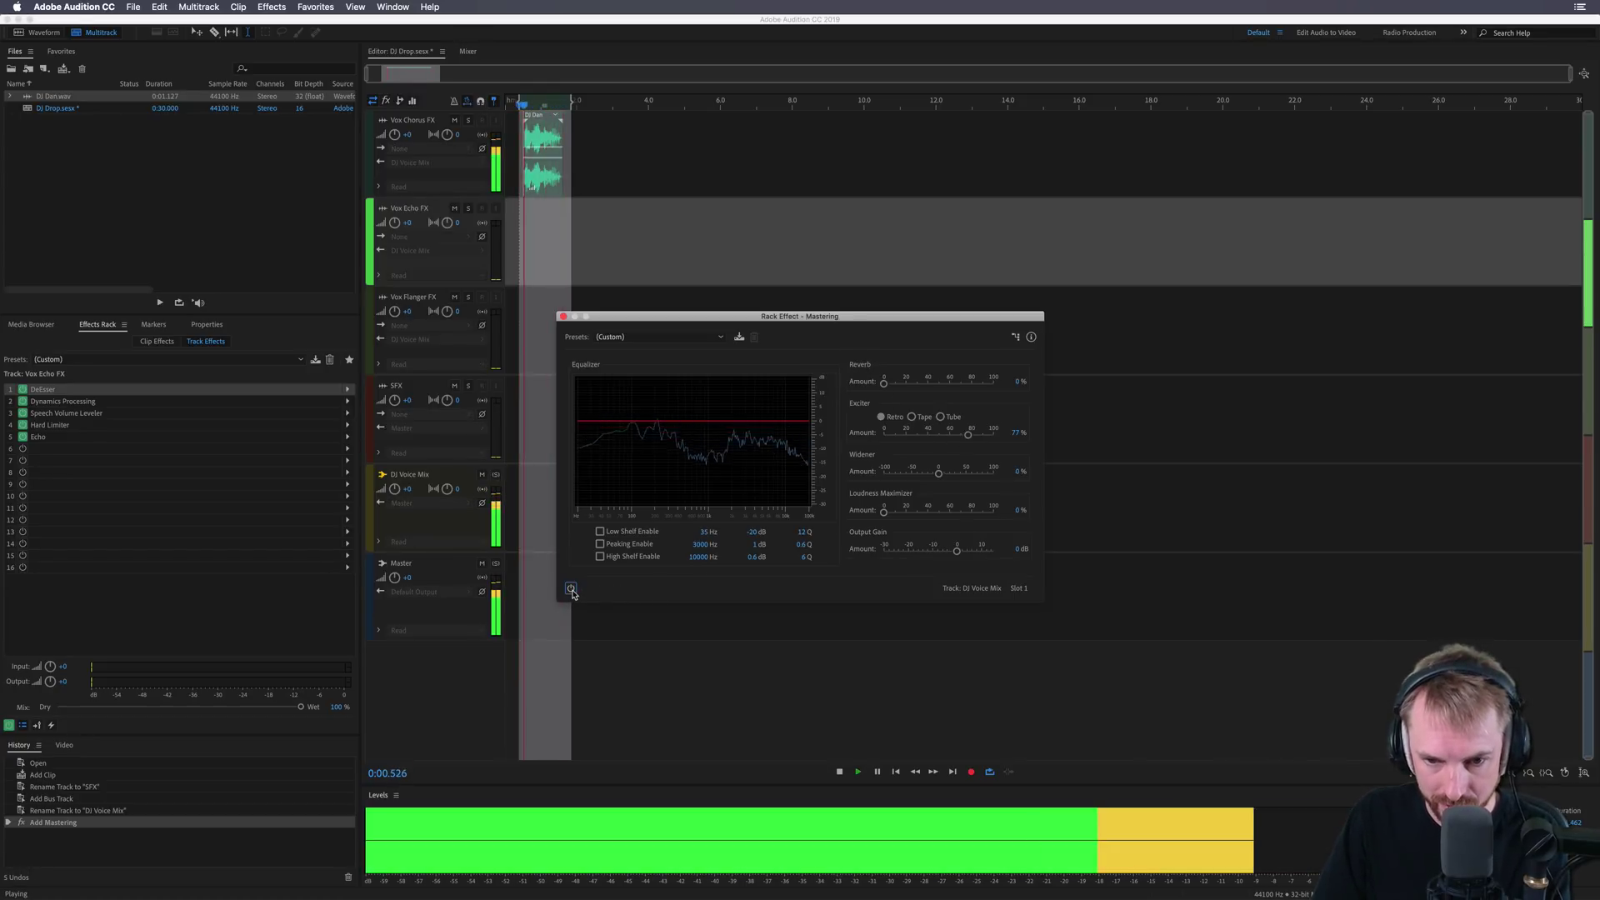
left_click(571, 589)
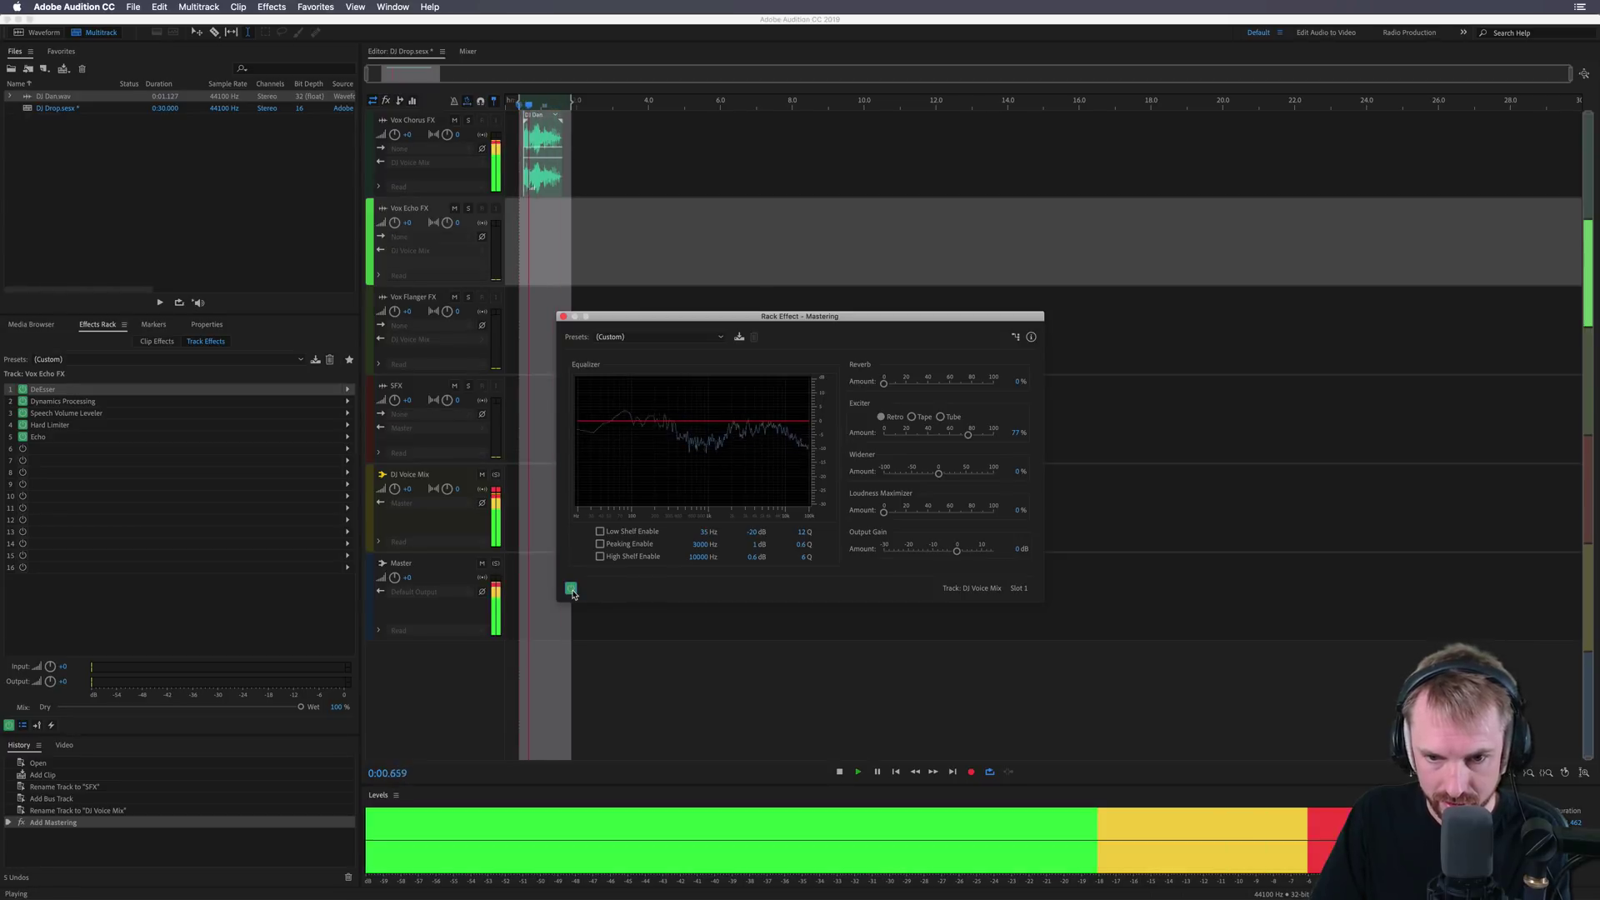
key("space")
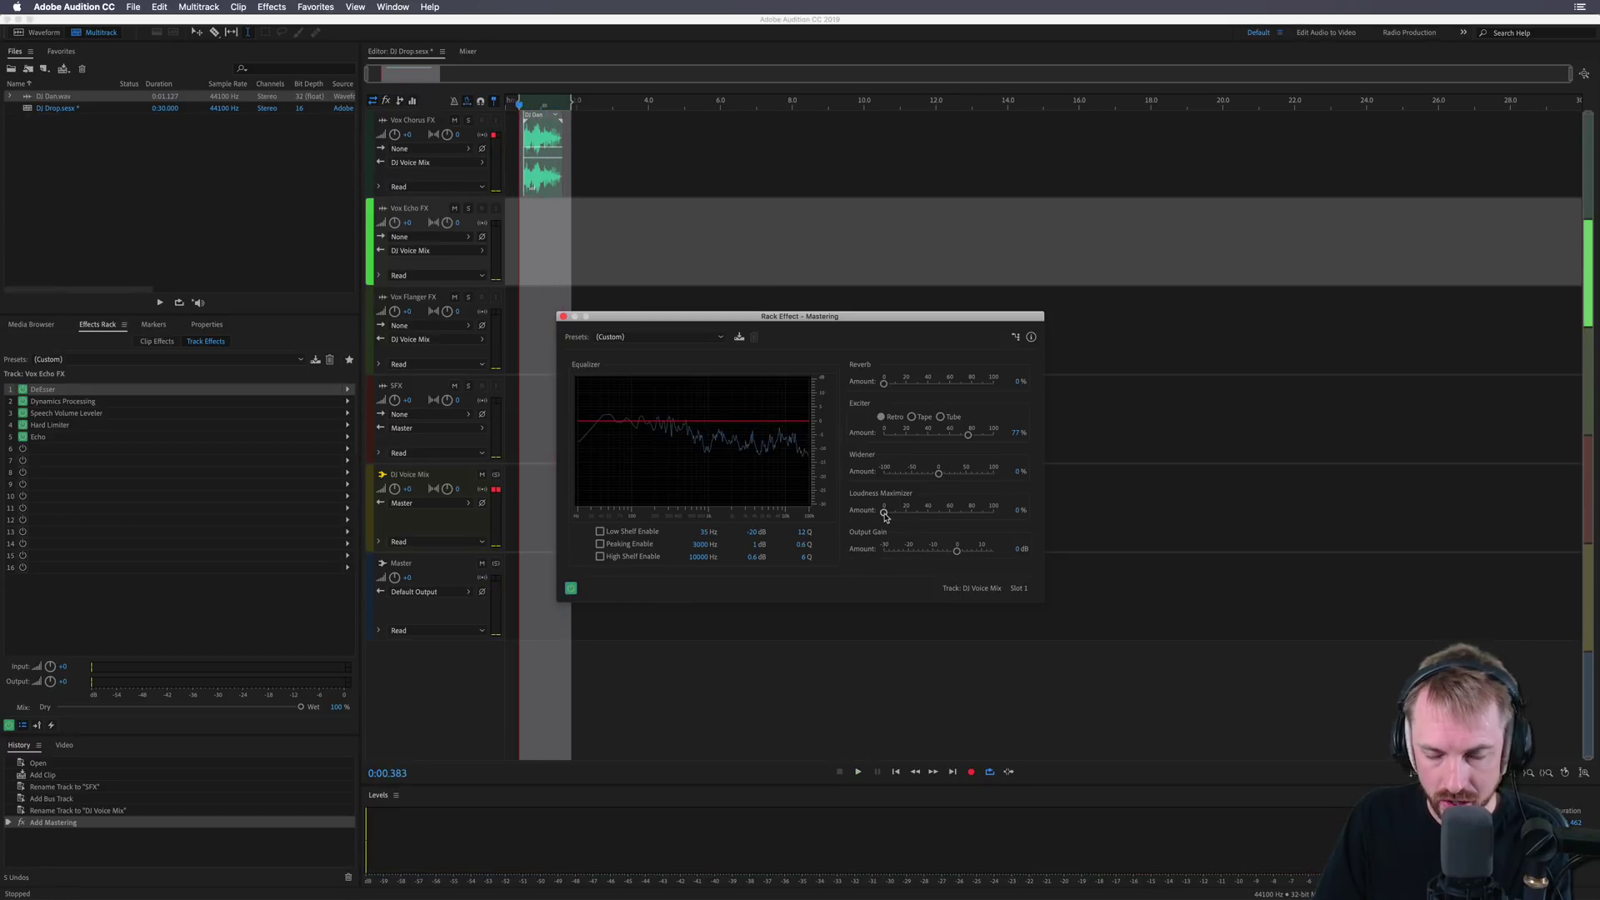
Raise the Loudness Maximizer to 44%, comparing the loop with mastering bypassed and on.
left_click_drag(885, 514, 934, 514)
key("space")
key("space")
left_click(570, 589)
key("space")
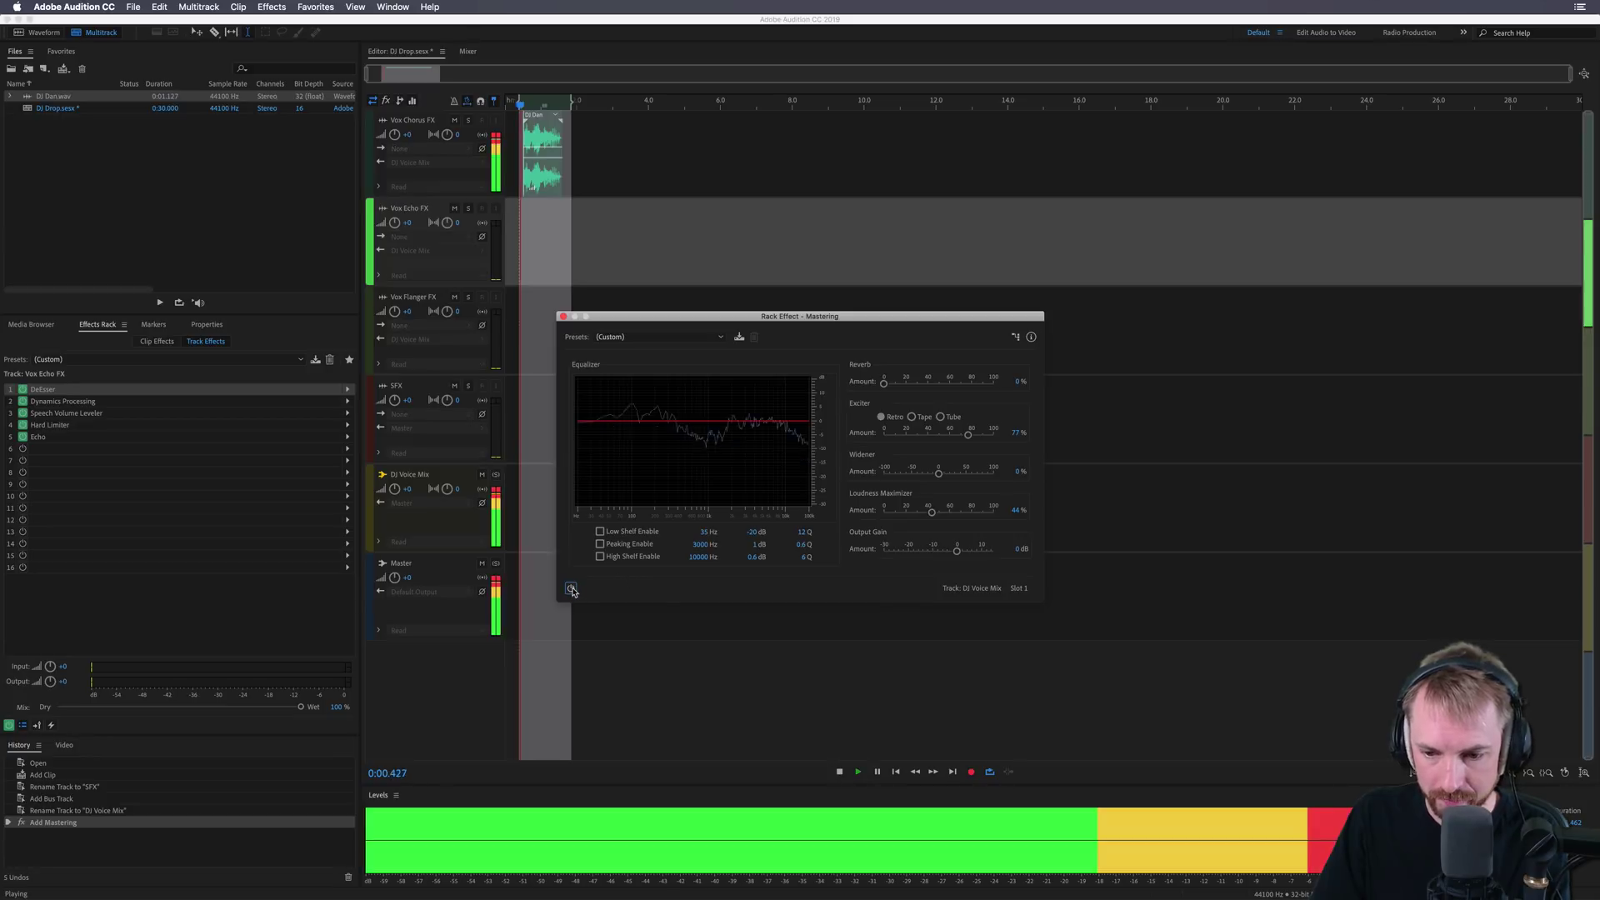
key("space")
left_click(570, 589)
key("space")
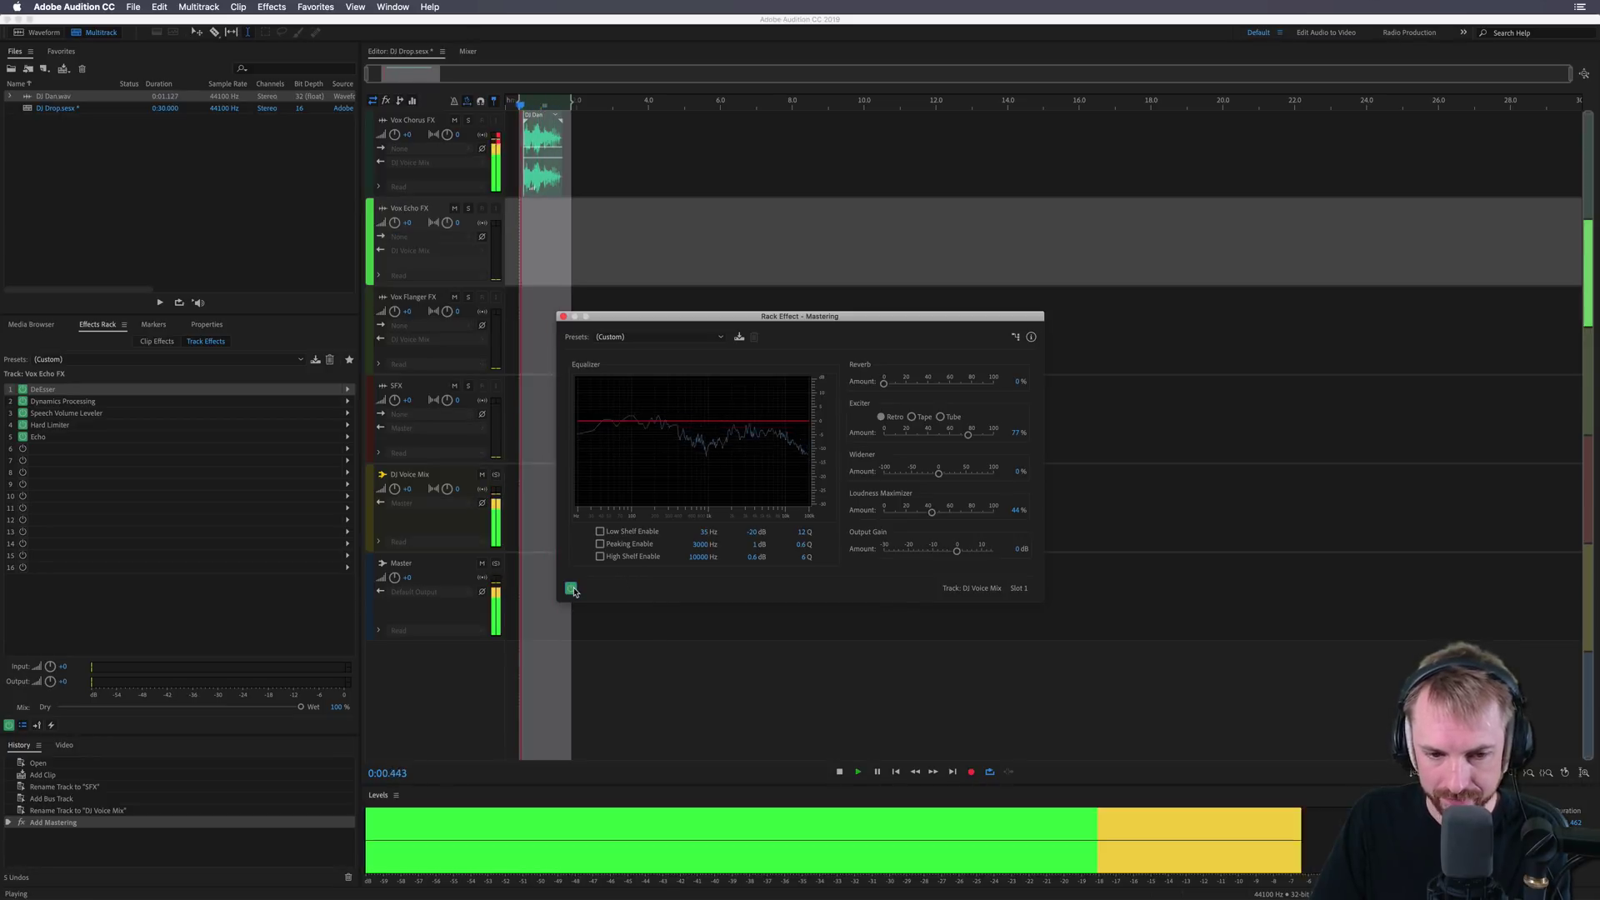
key("space")
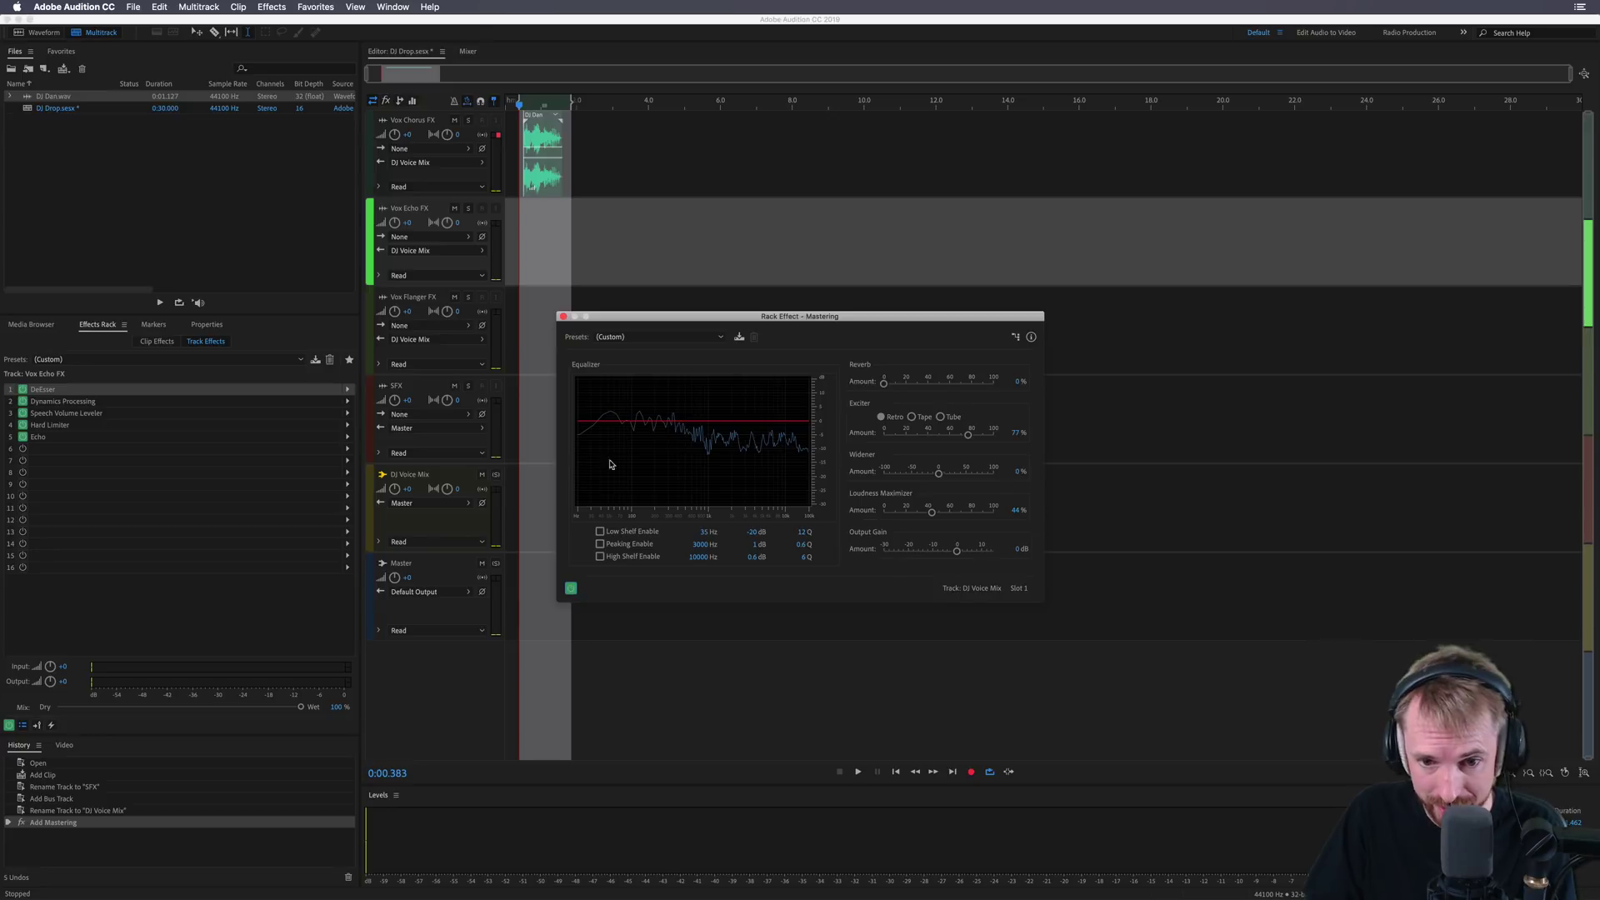
Enable the Low Shelf band and set it to 263 Hz with a 4.4 dB boost.
left_click(600, 532)
left_click_drag(598, 481, 652, 402)
key("space")
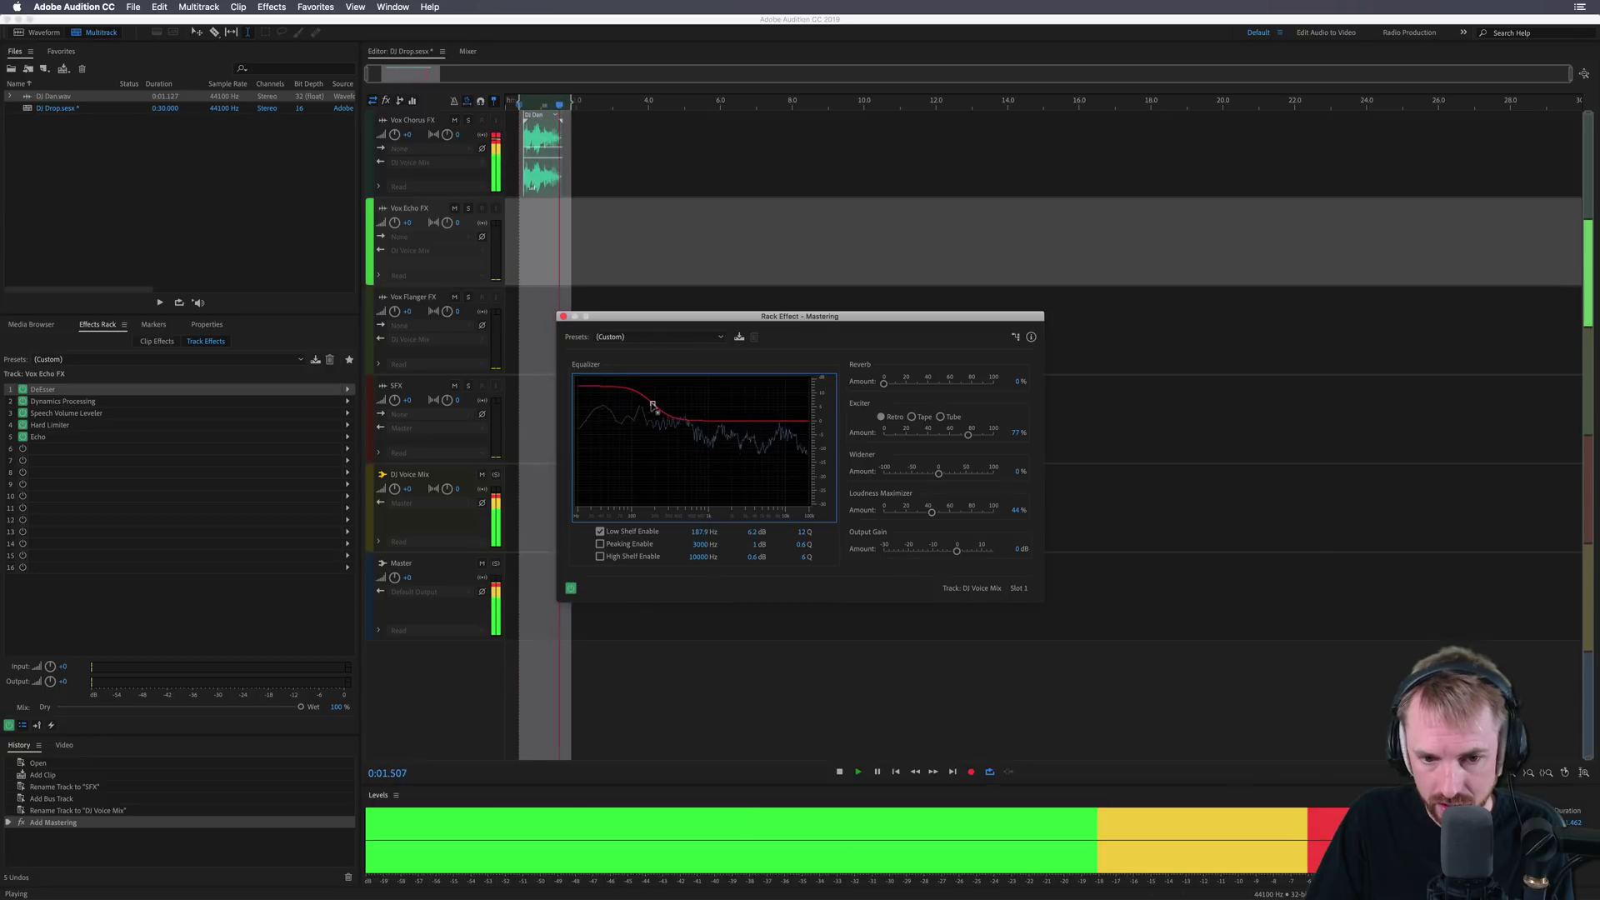
key("space")
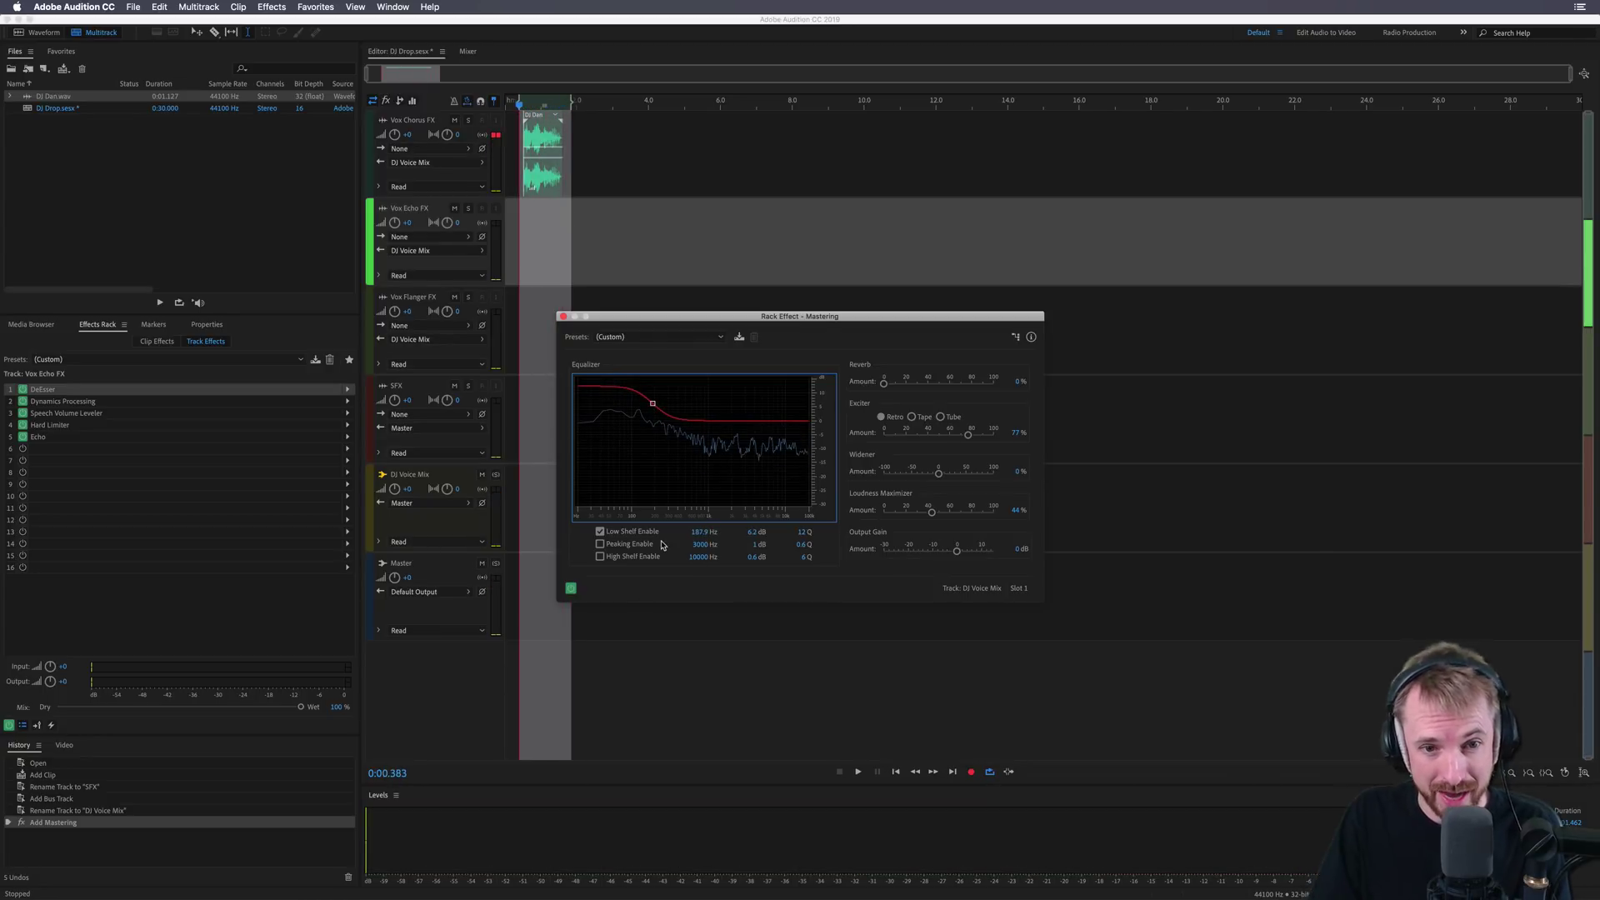
key("space")
left_click_drag(653, 404, 661, 414)
left_click_drag(668, 411, 664, 409)
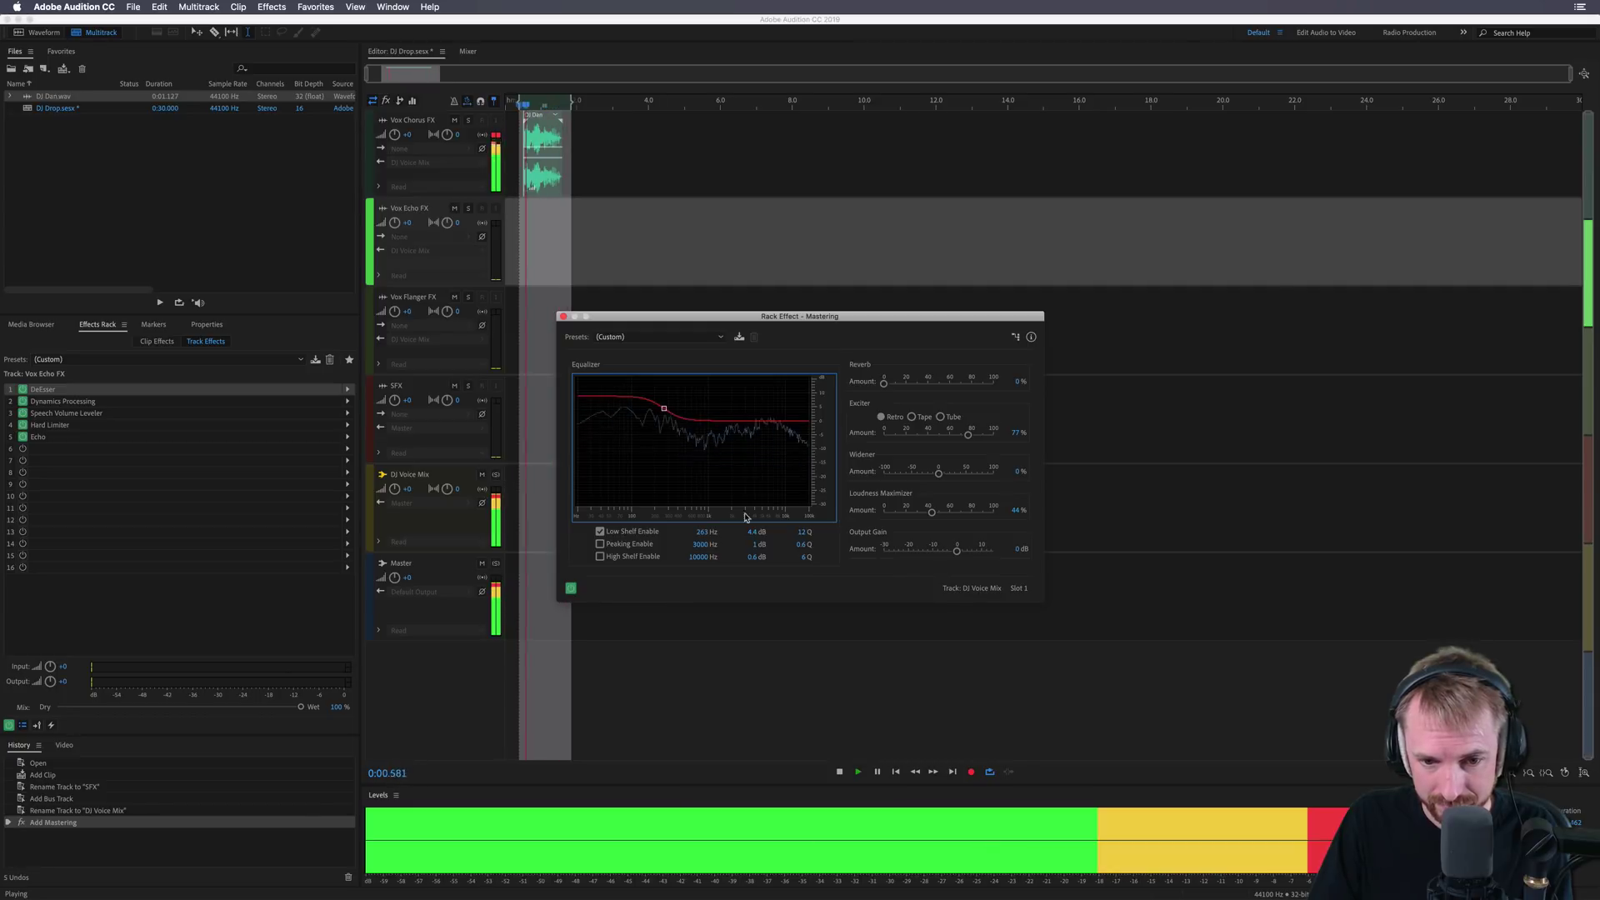
key("space")
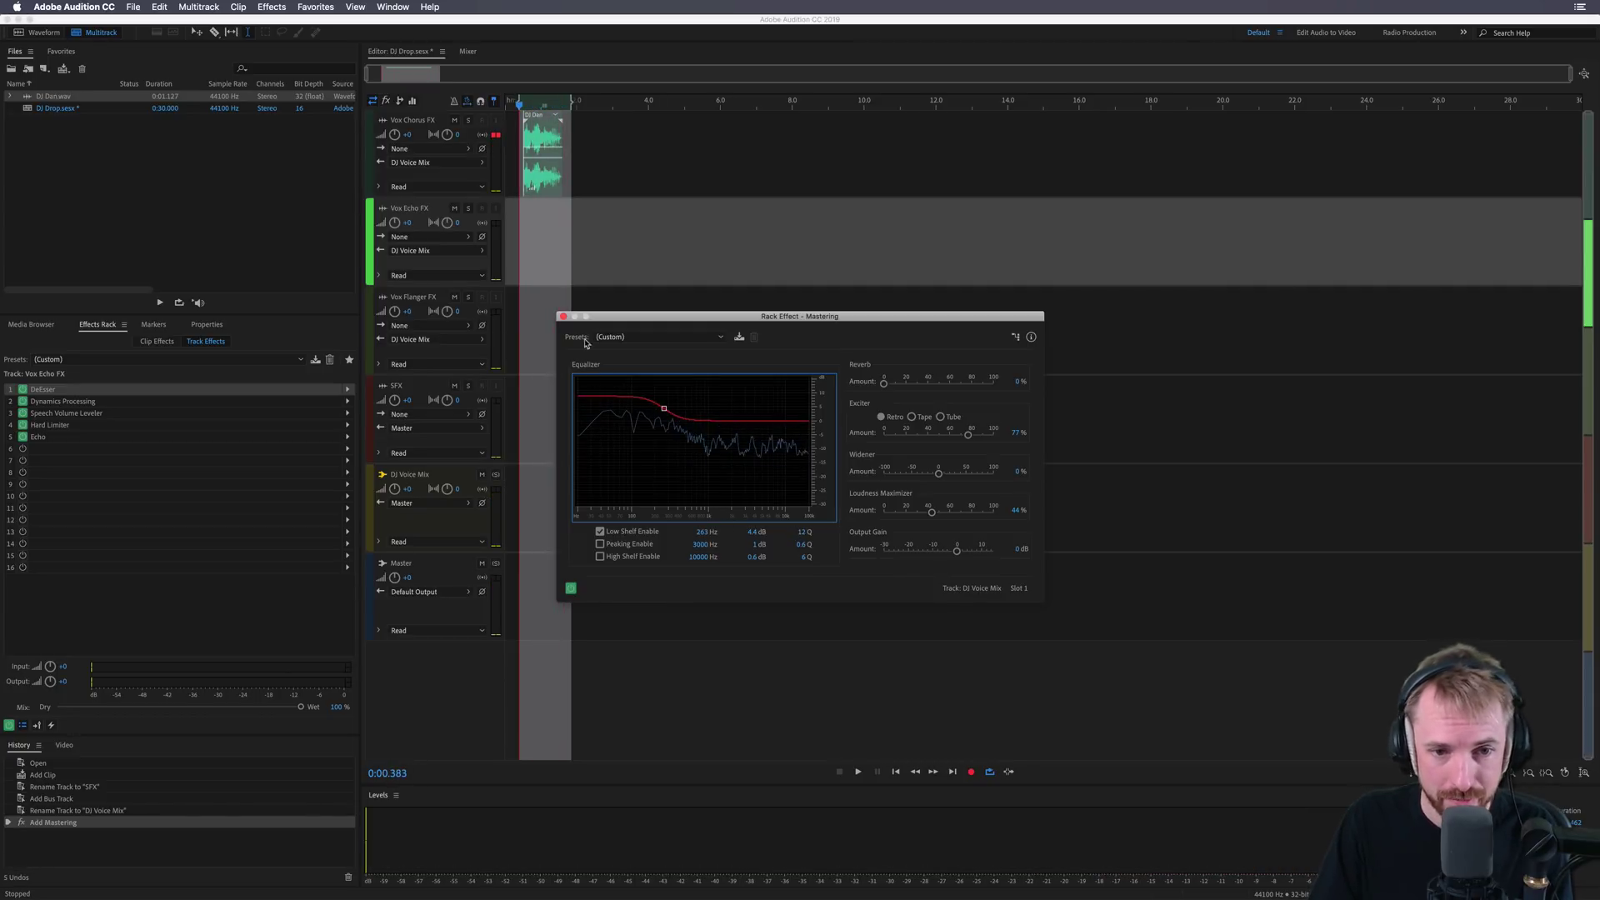
Close the Mastering window, select the SFX track and switch to the Sound Effects folder.
left_click(563, 317)
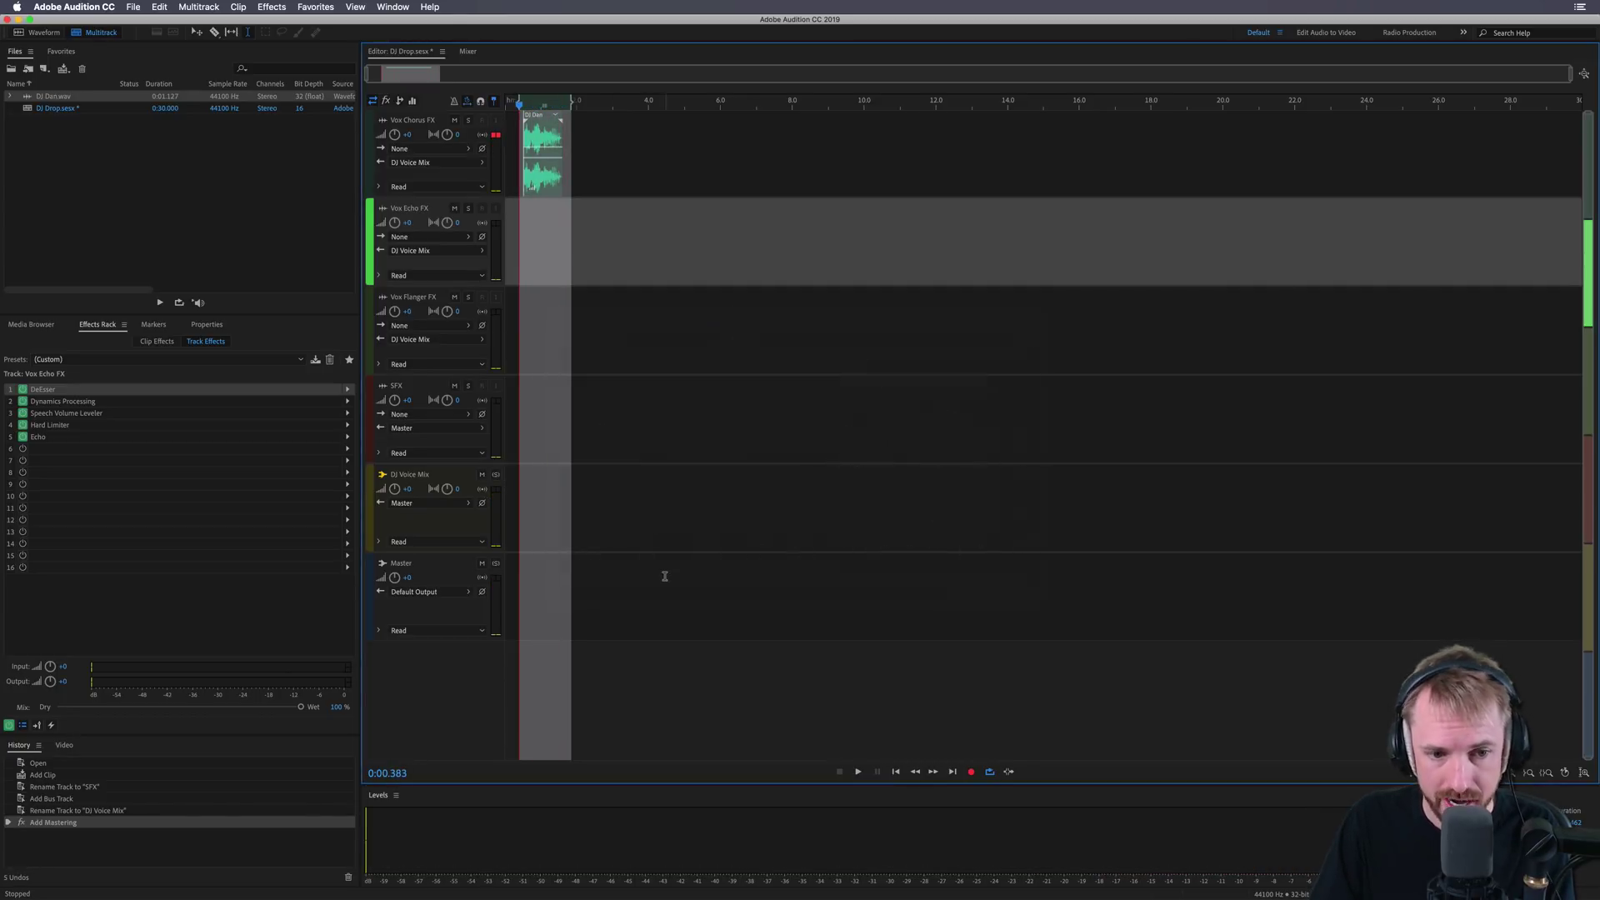
left_click(534, 481)
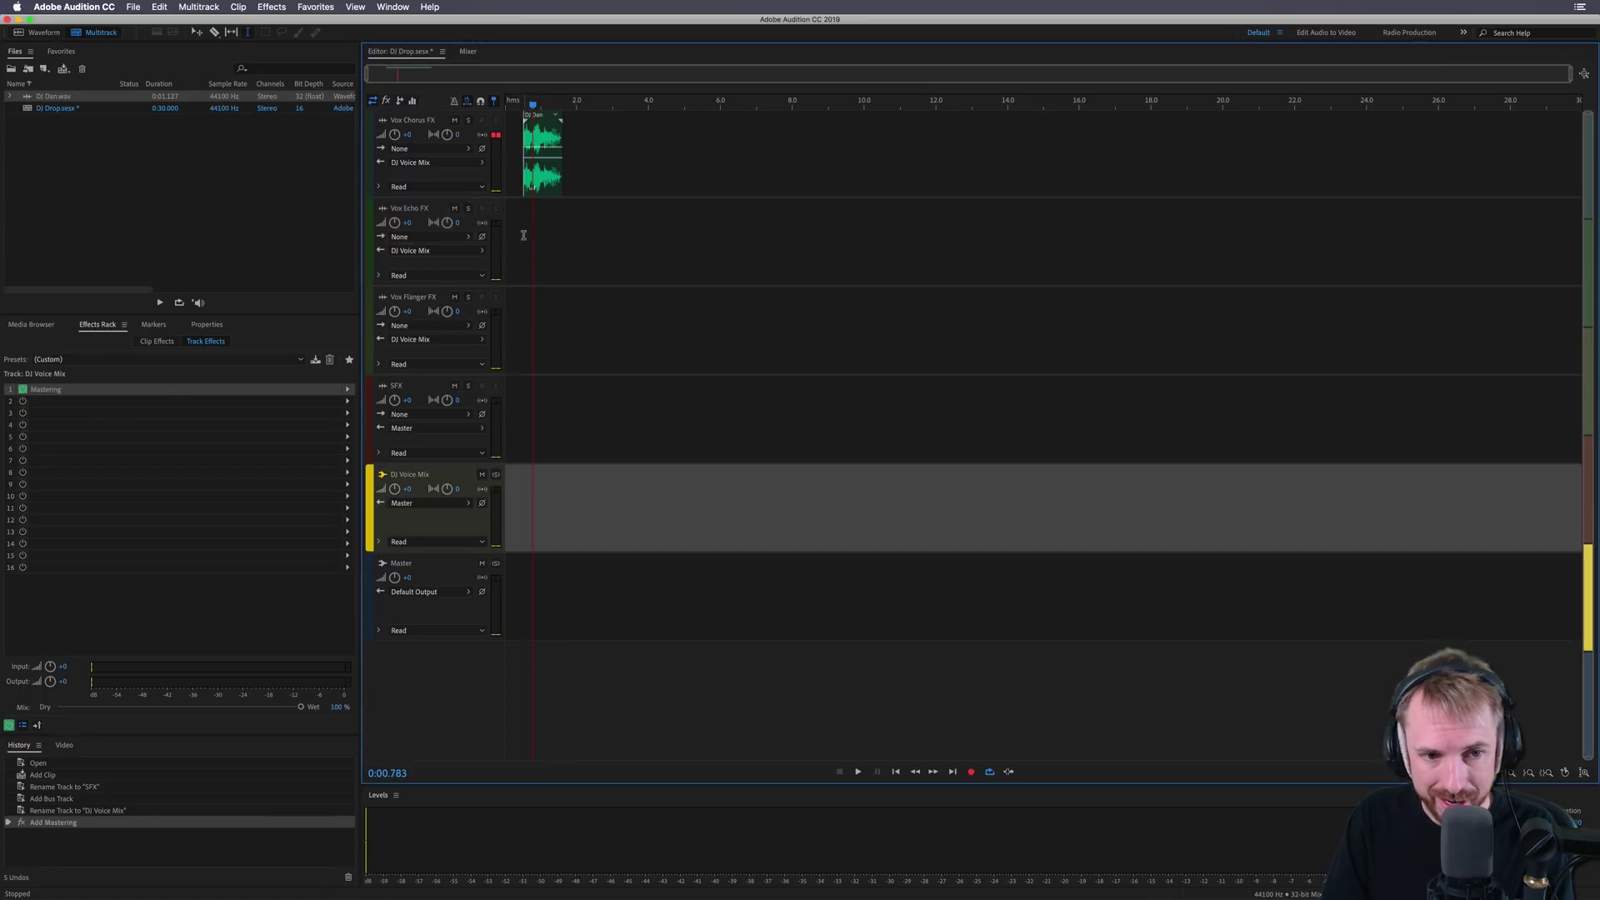
left_click(523, 404)
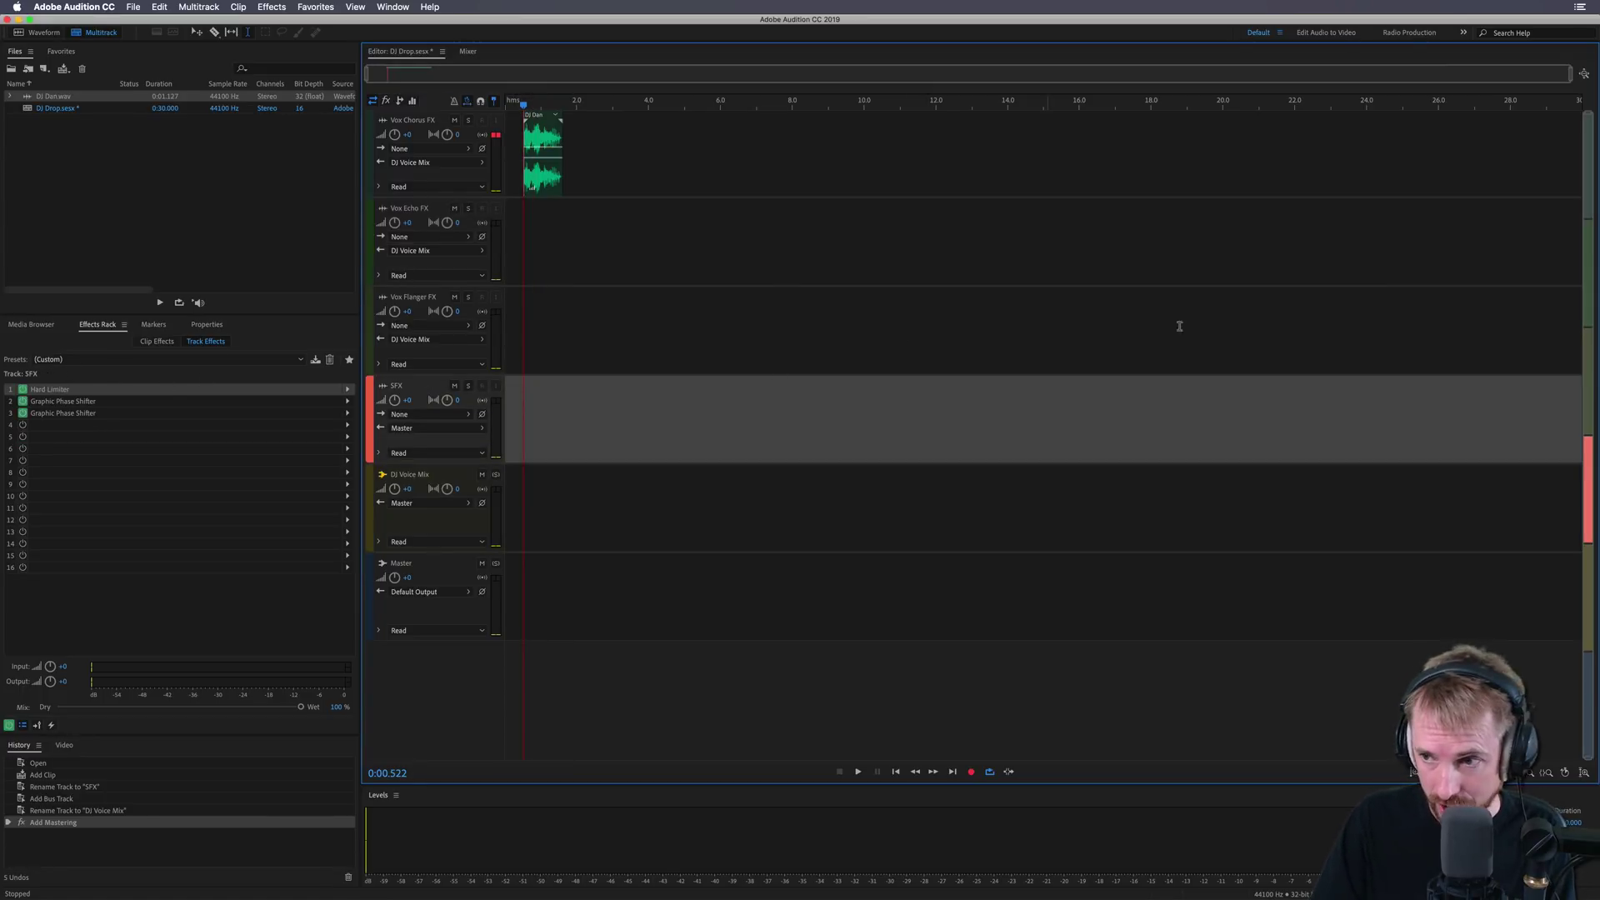
key("super+Tab")
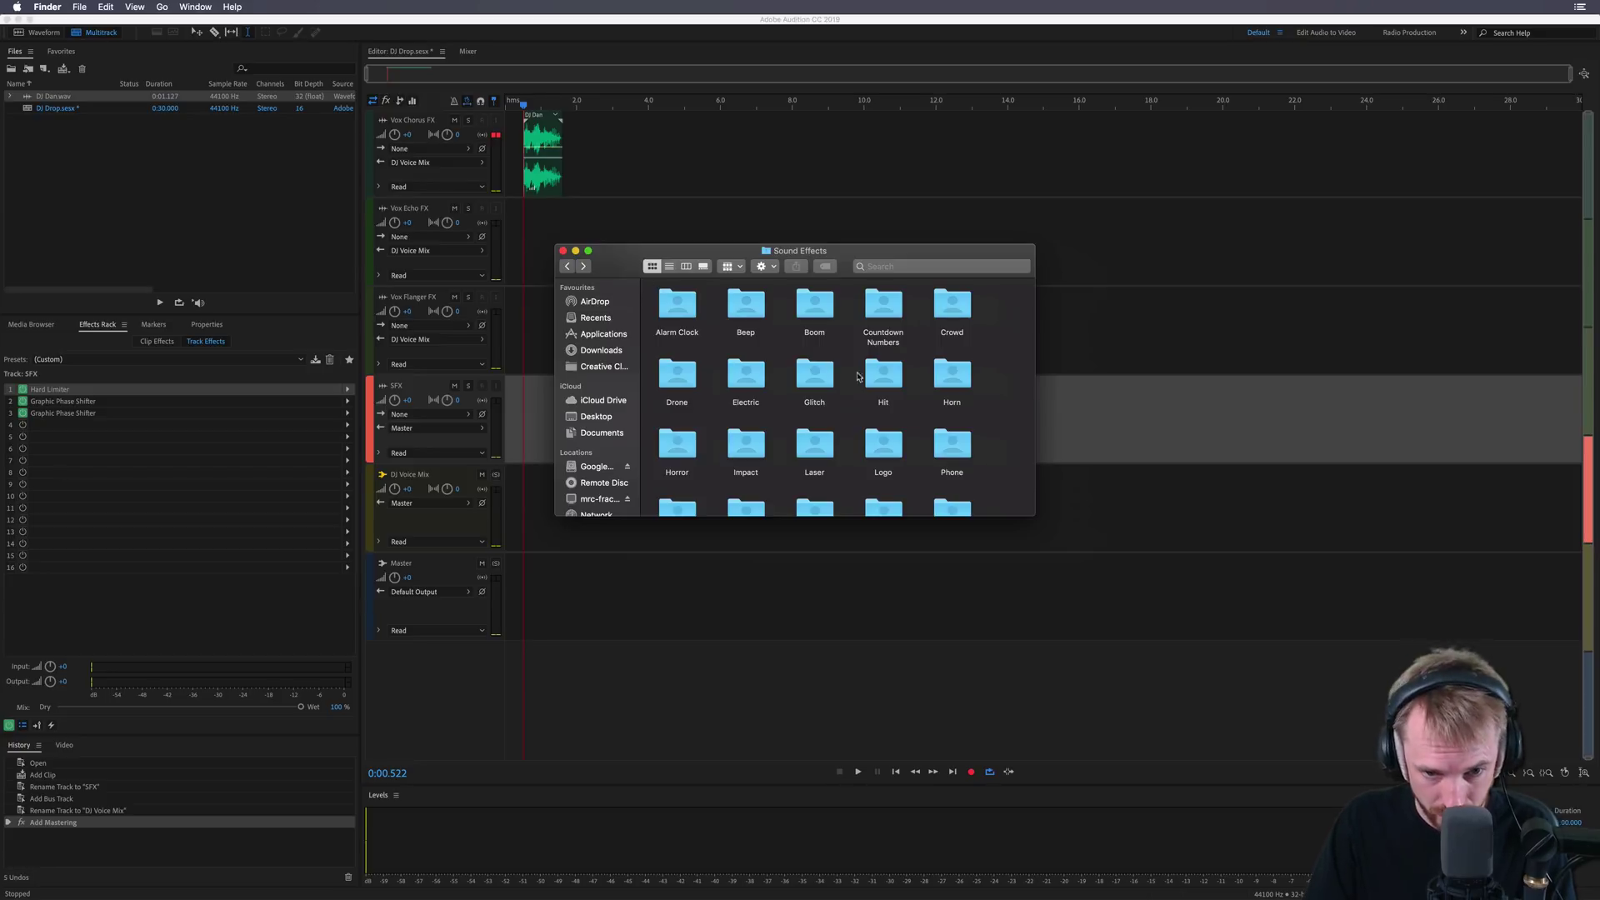
Place SFX Long Rising Drone.wav from the Drone folder on the SFX track.
double_click(676, 375)
left_click_drag(676, 373, 526, 448)
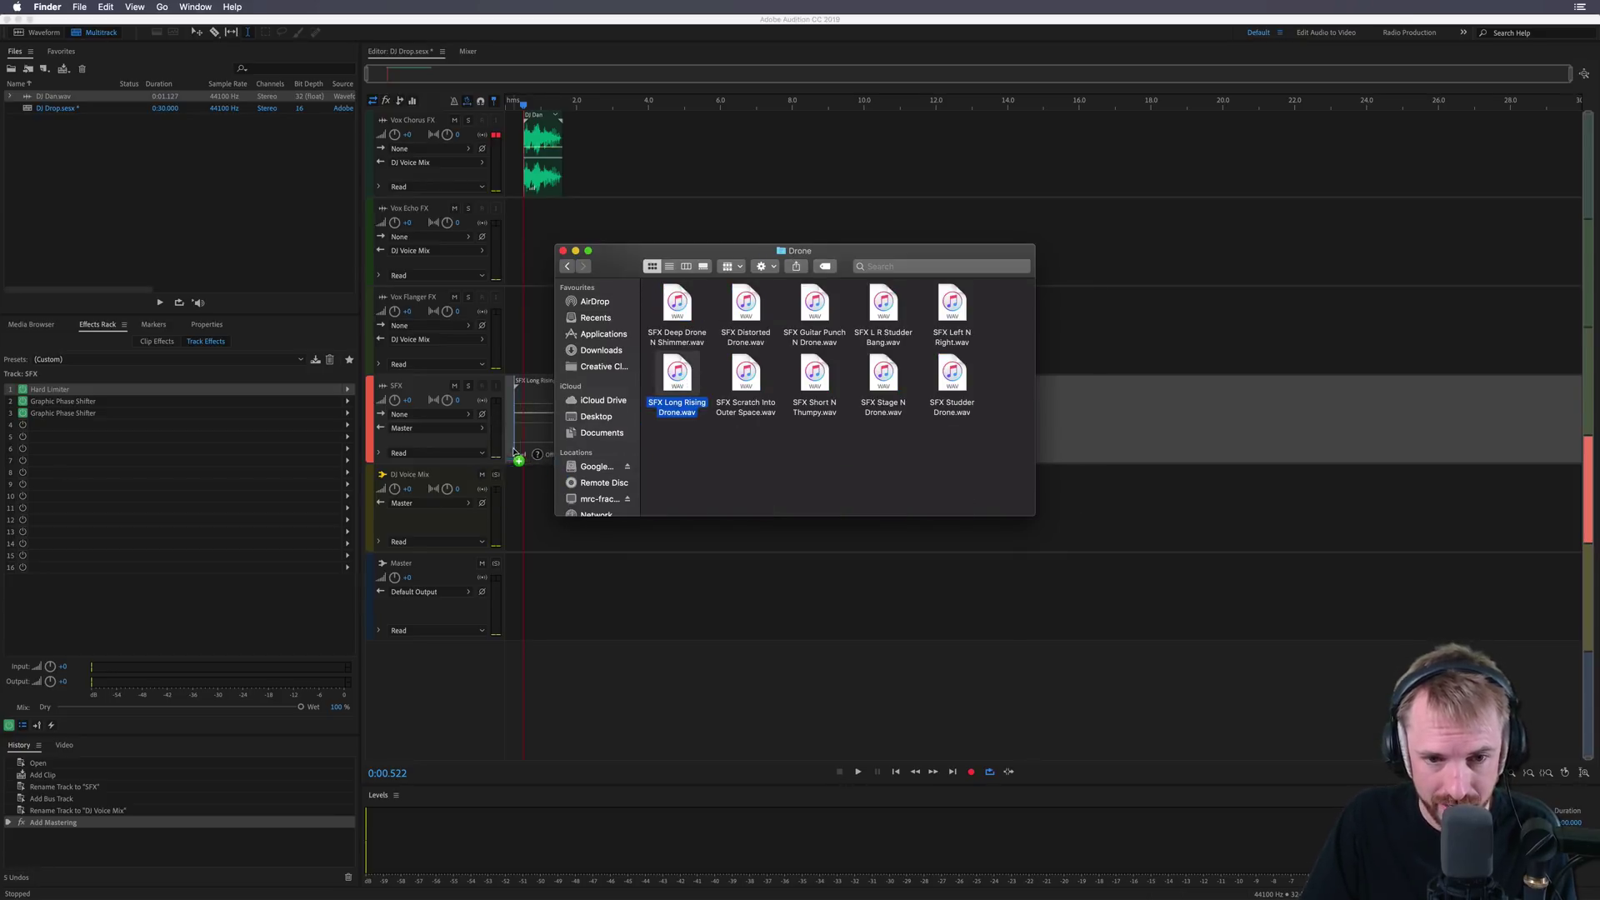
left_click(572, 267)
Place SFX Rhytmic With Power Ender.wav later on the SFX track, then nudge the DJ Dan clip later.
double_click(884, 377)
left_click(888, 382)
left_click_drag(892, 381, 1006, 426)
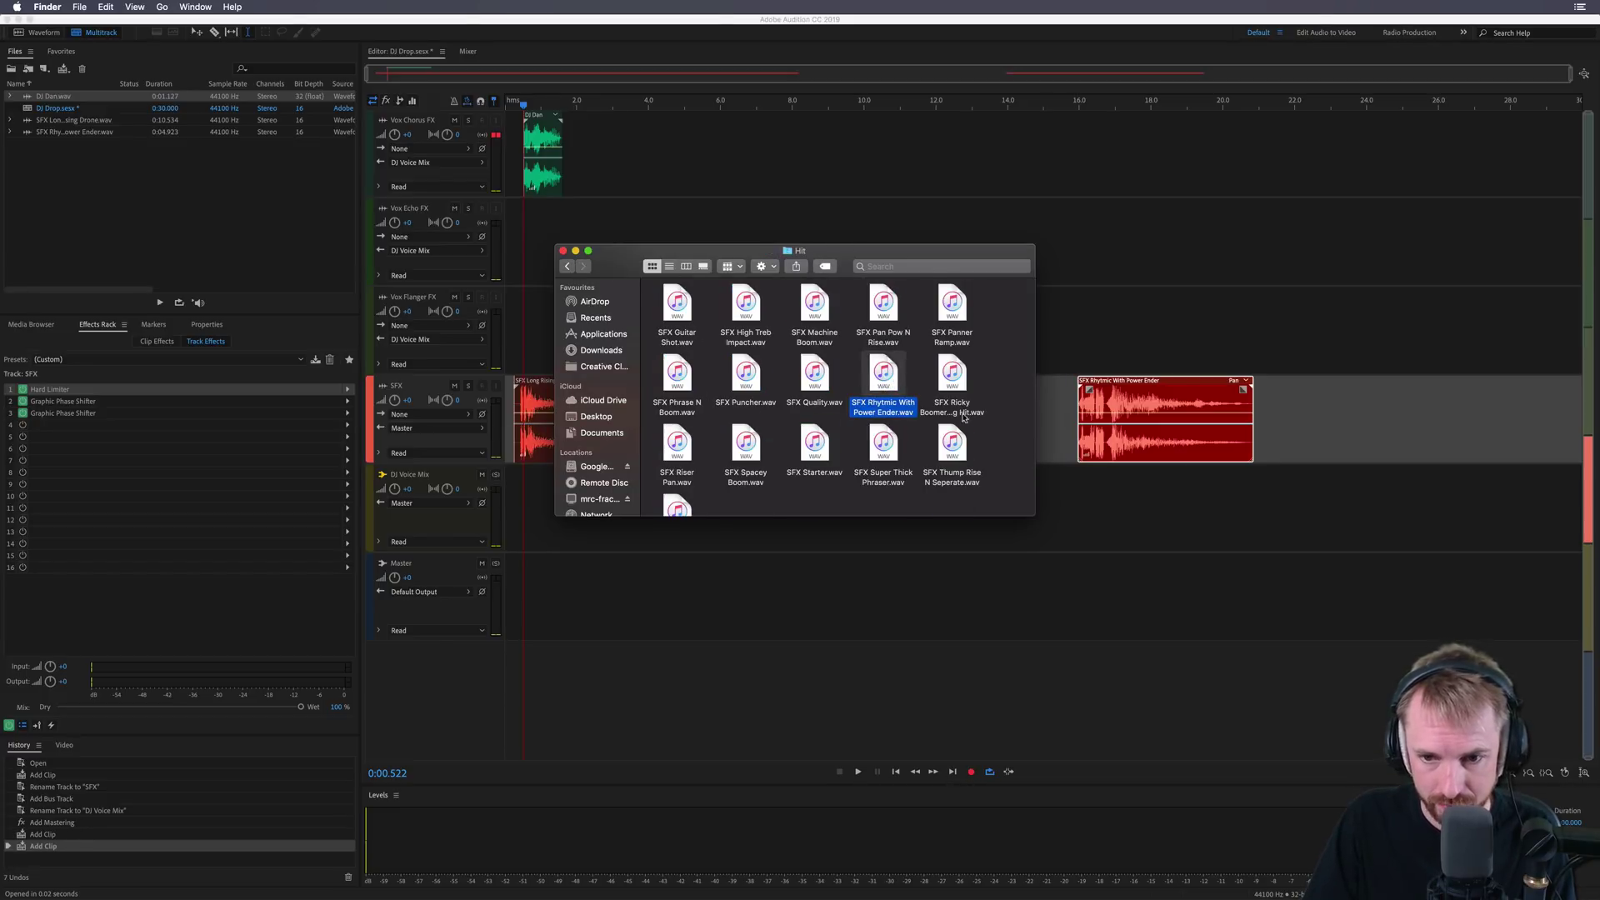
key("super+w")
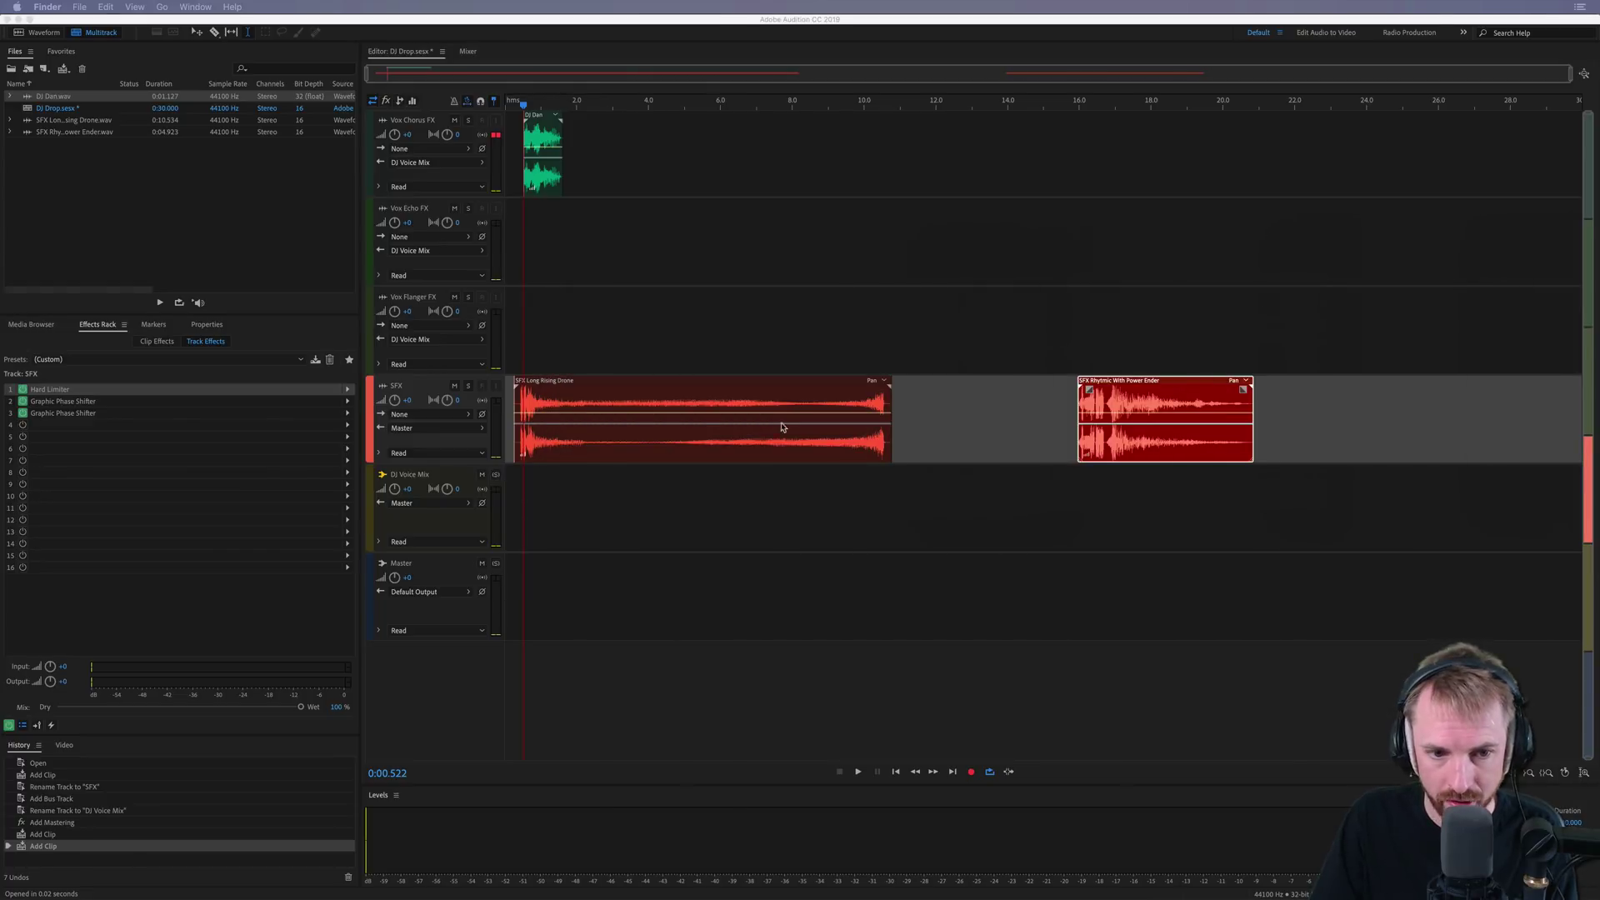
left_click_drag(549, 187, 562, 186)
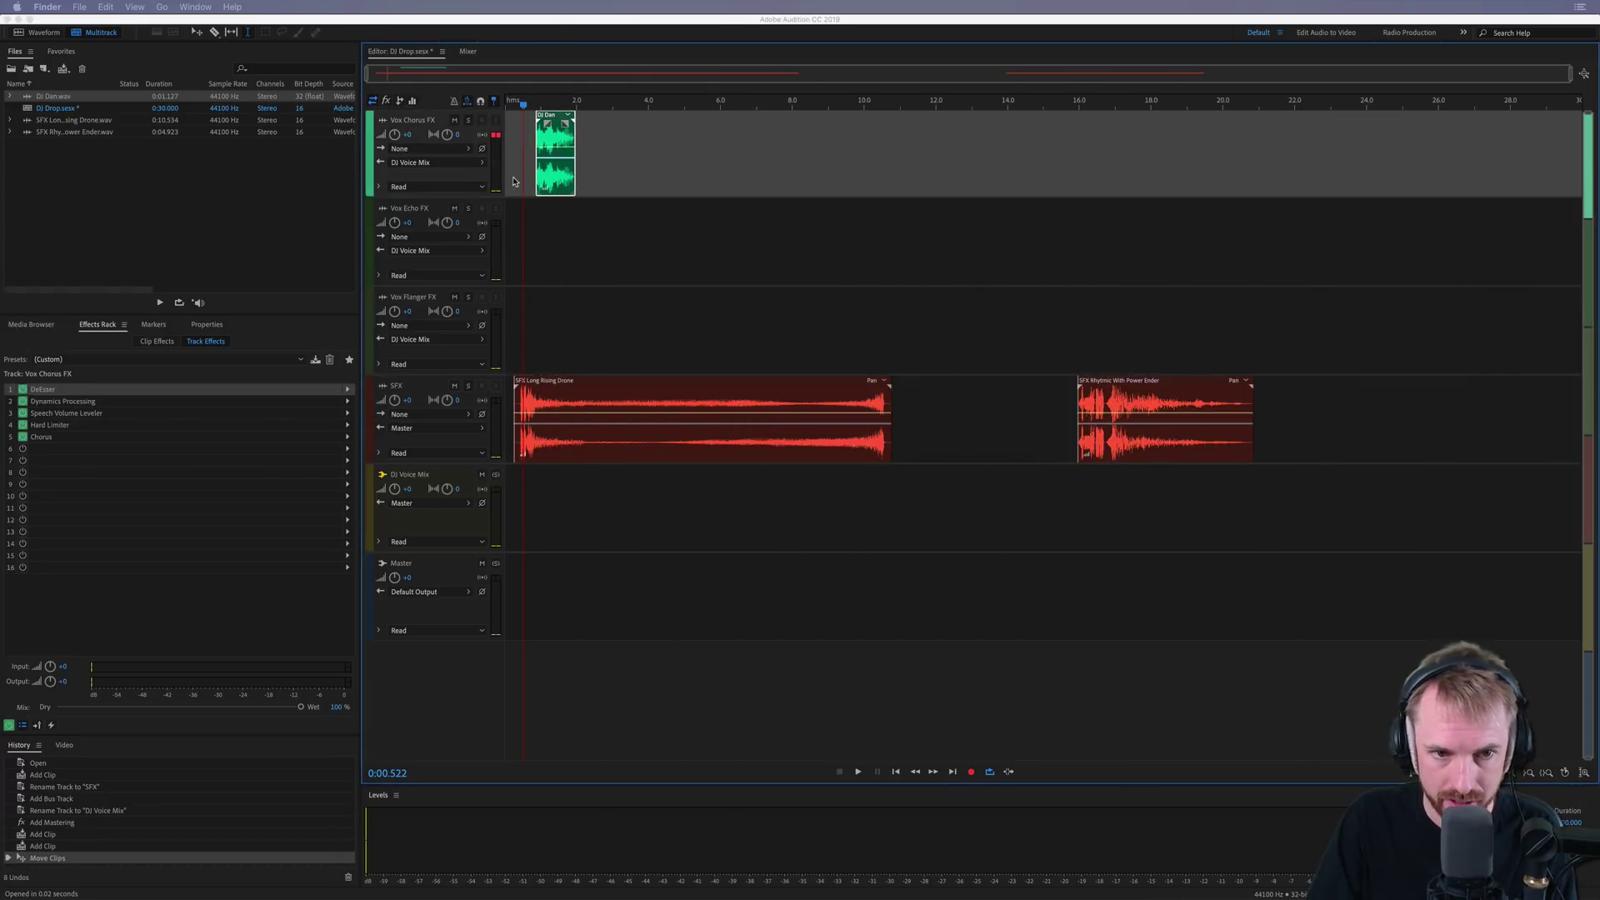
Play the mix from about 0.4 s and shift the DJ Dan clip slightly earlier.
left_click(528, 130)
scroll(512, 104, "up", 3)
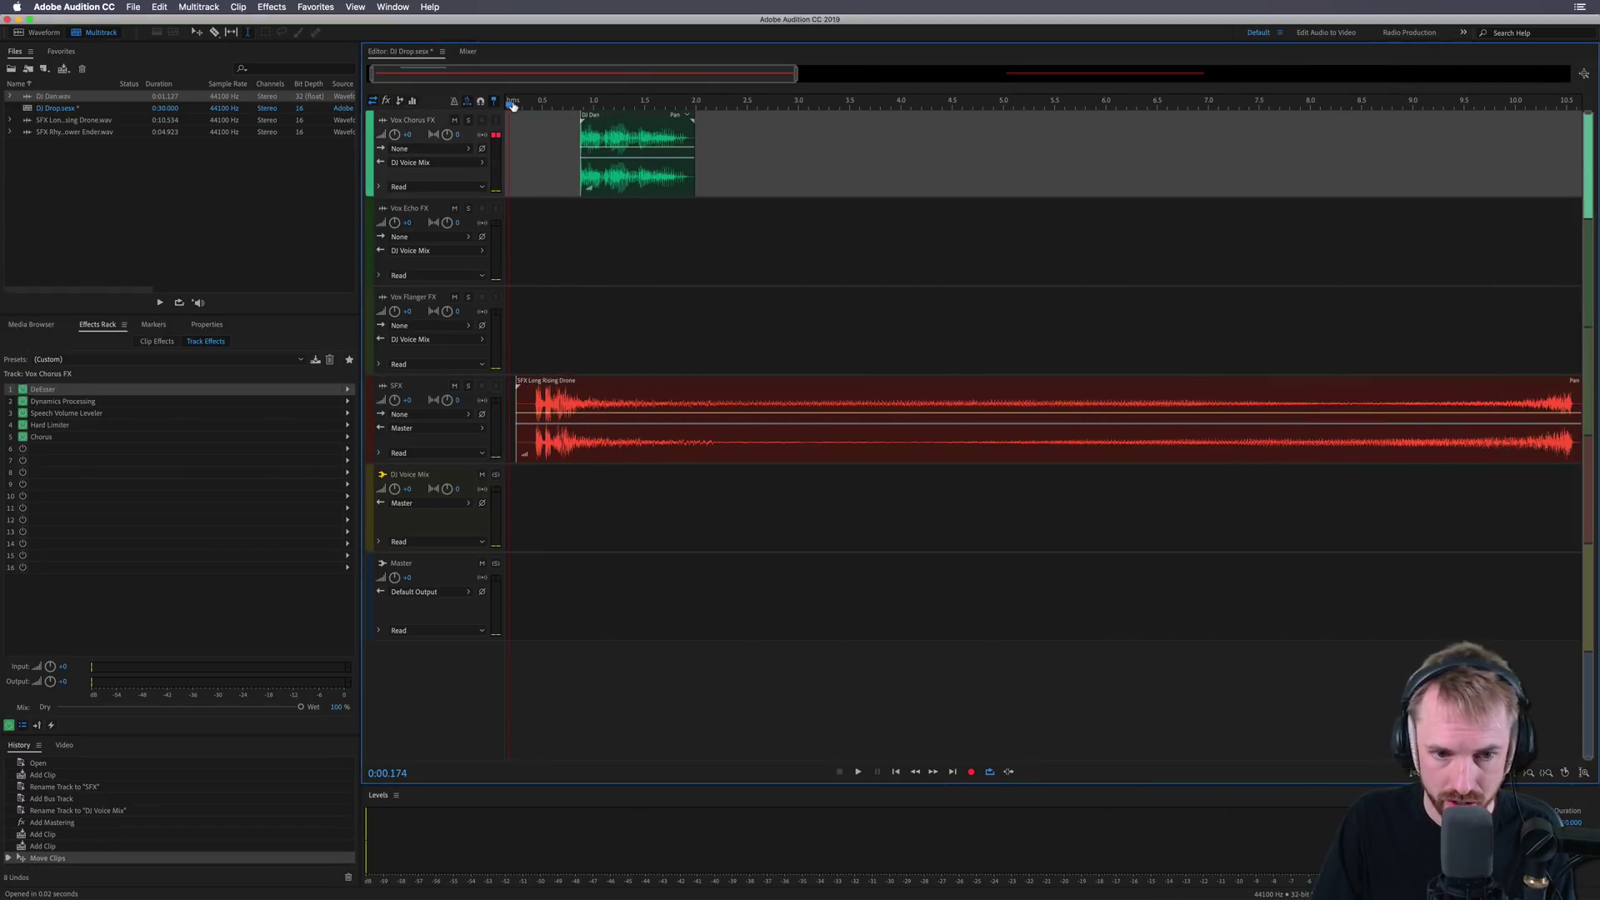
left_click(533, 104)
key("space")
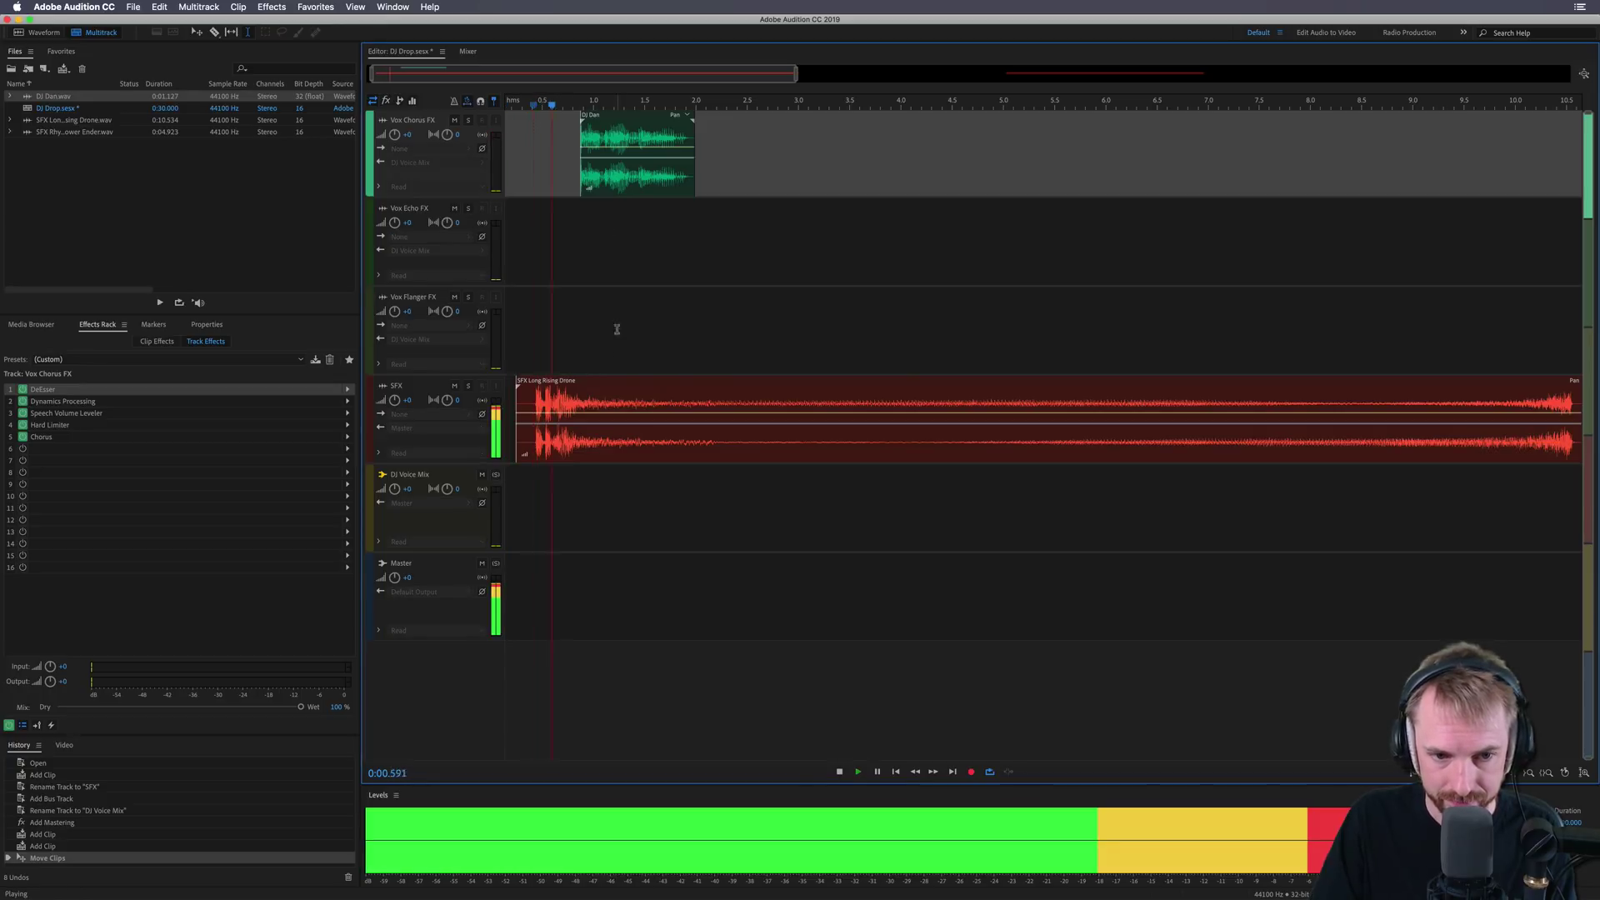
left_click_drag(599, 192, 581, 185)
key("space")
scroll(600, 143, "up", 4)
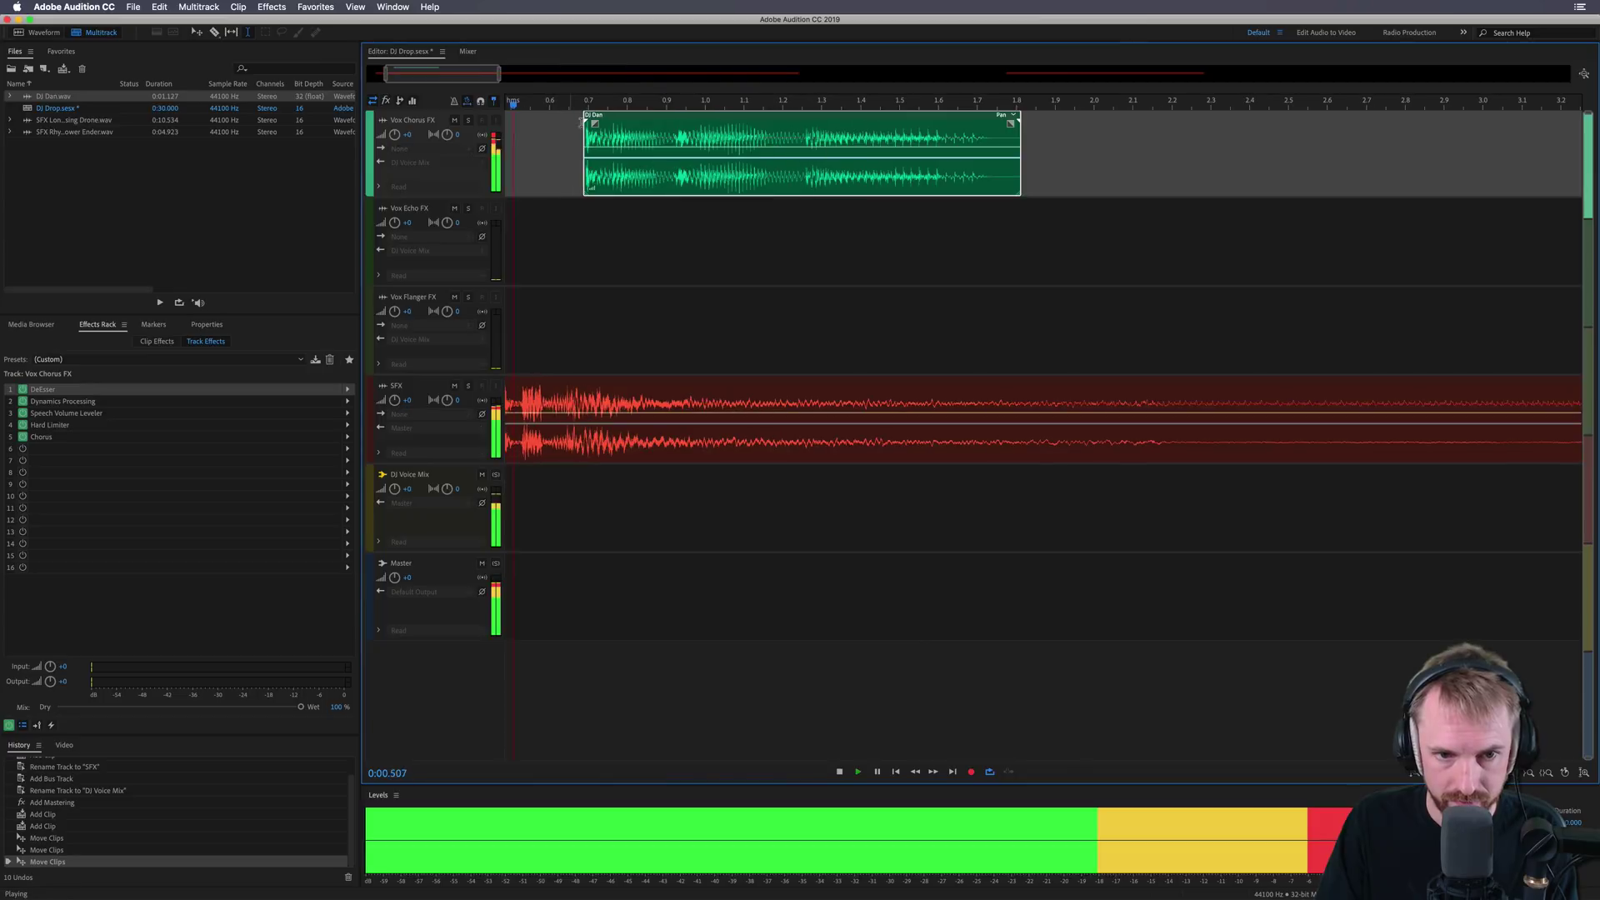
Copy a tiny slice of the vocal's start and paste two stutter copies before it.
left_click_drag(789, 179, 775, 180)
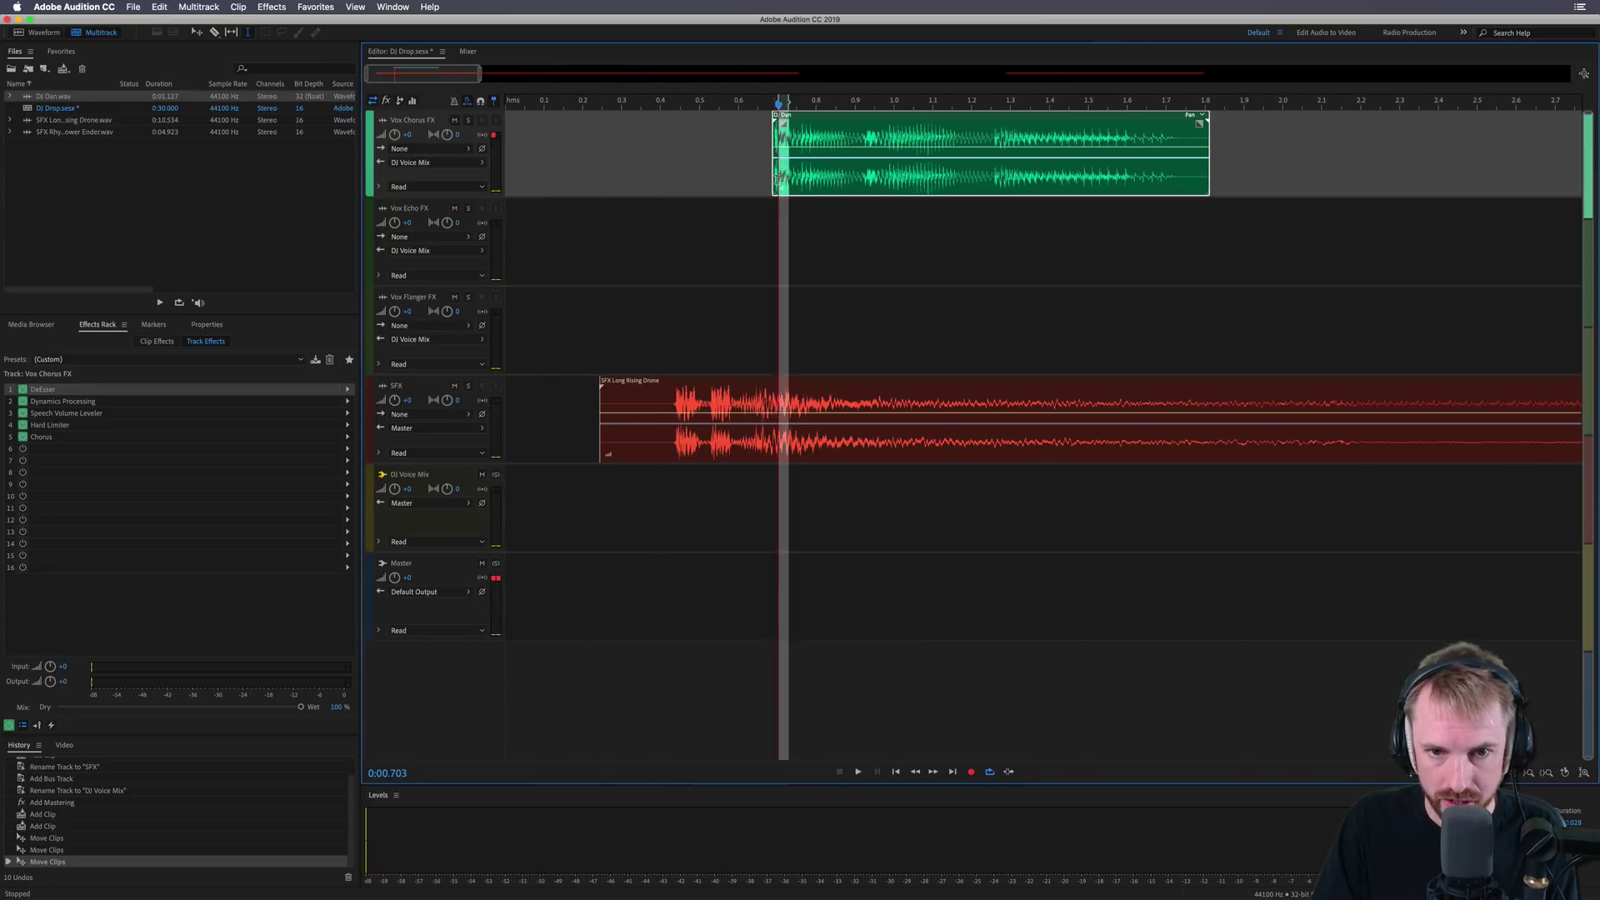
key("cmd+c")
left_click(715, 178)
key("cmd+v")
left_click(677, 175)
key("cmd+v")
Lengthen both stutter slices, fade their ends, and play the stutter intro.
scroll(678, 174, "up", 4)
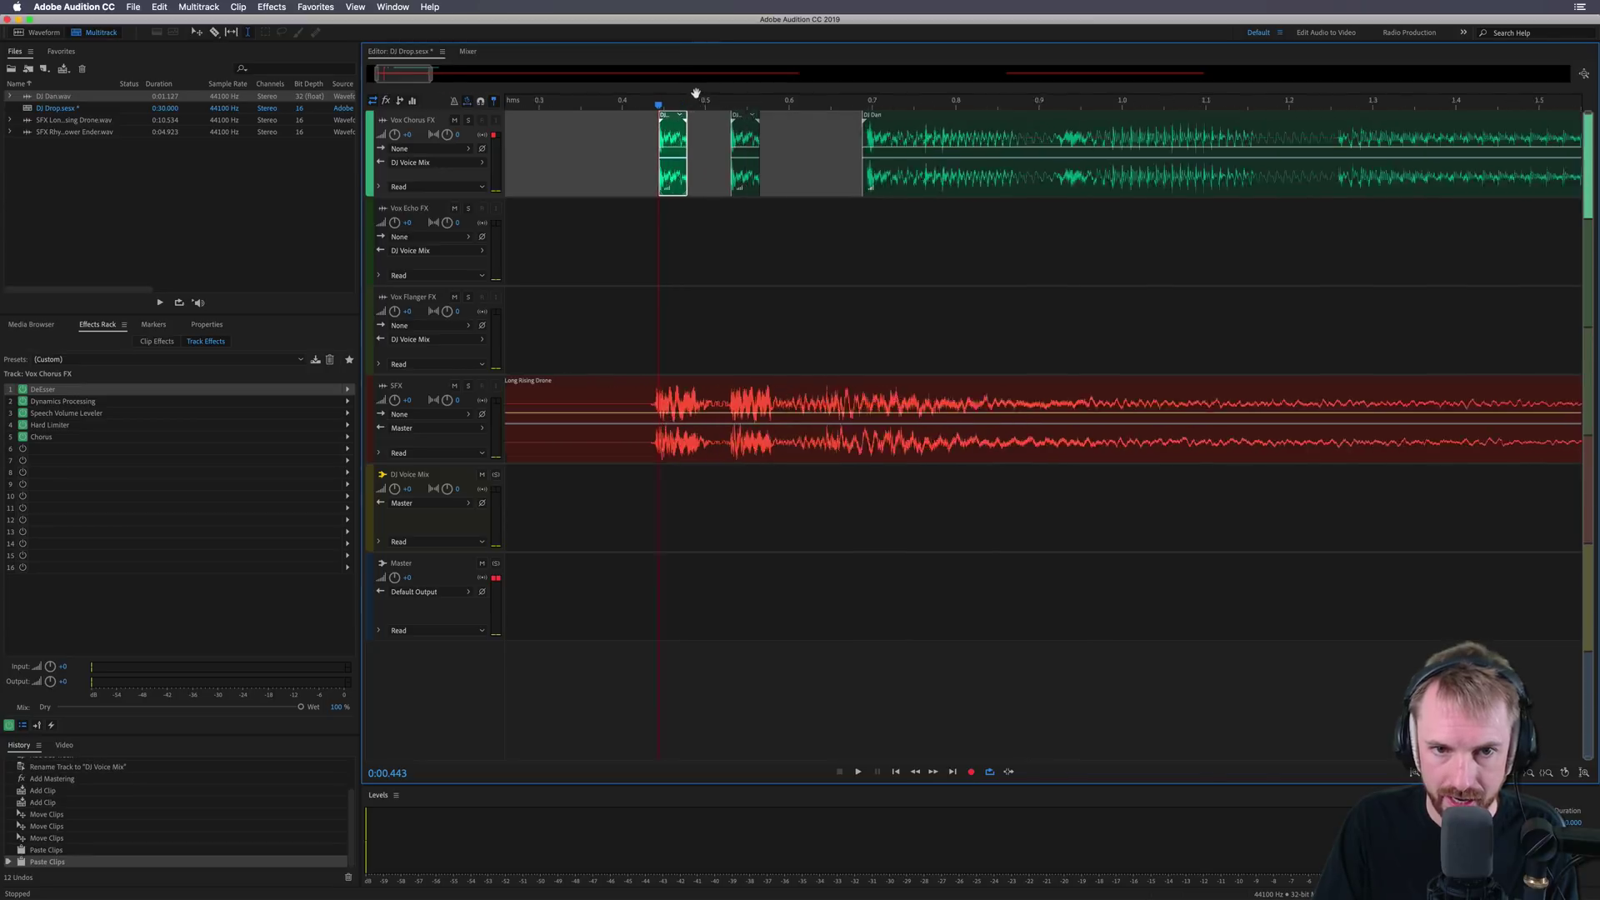
left_click_drag(680, 143, 701, 142)
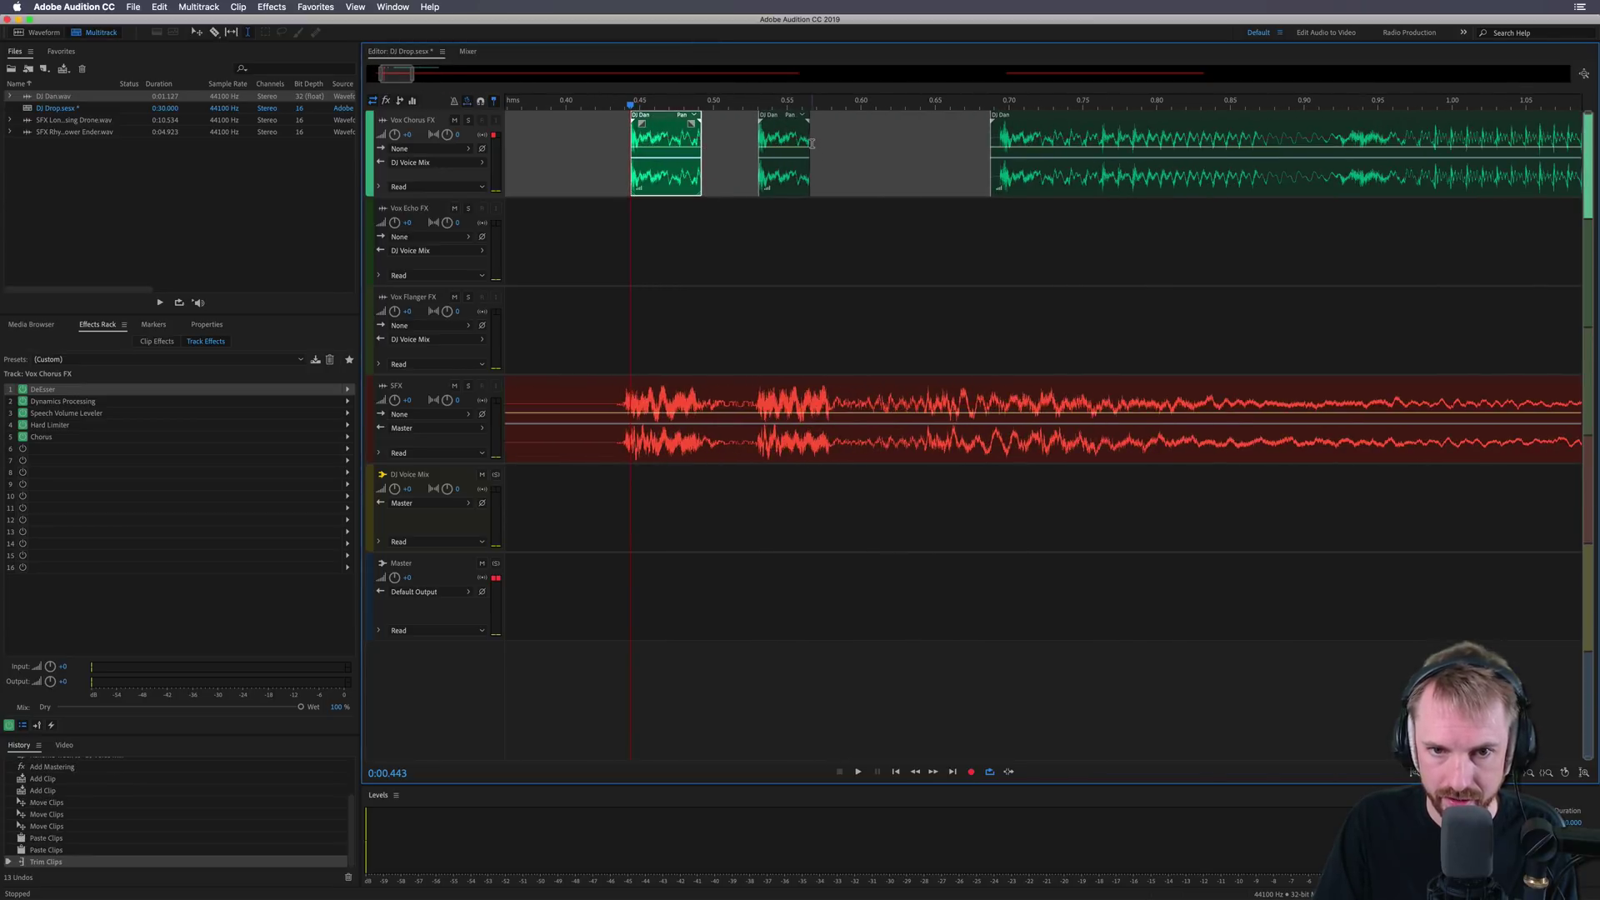
left_click_drag(810, 143, 829, 143)
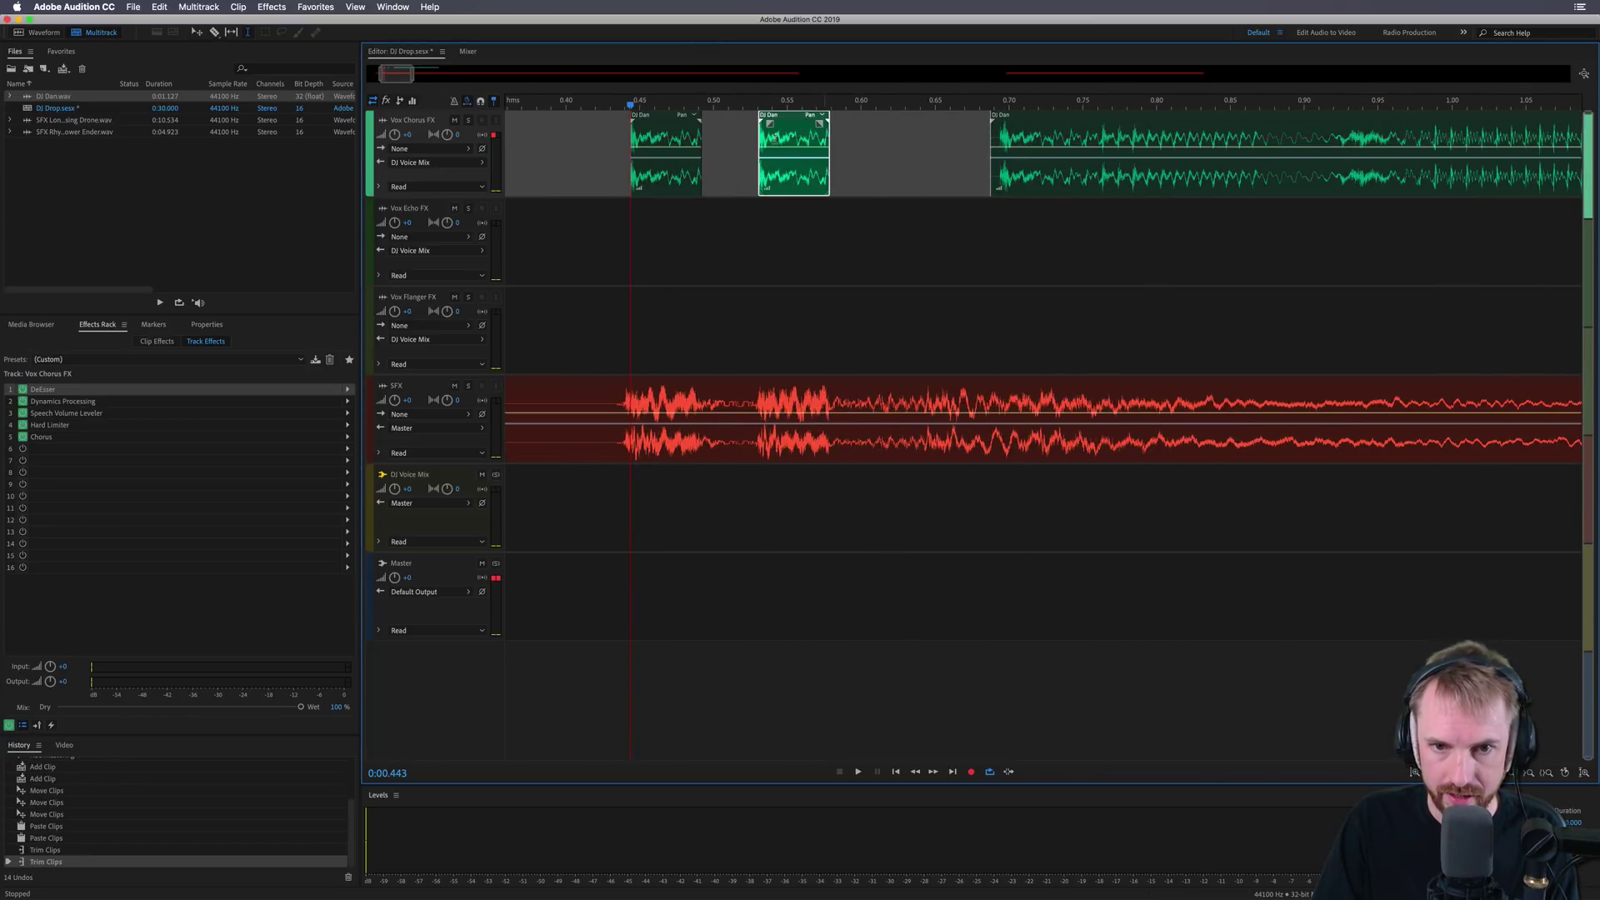
left_click_drag(643, 121, 780, 125)
left_click(770, 125)
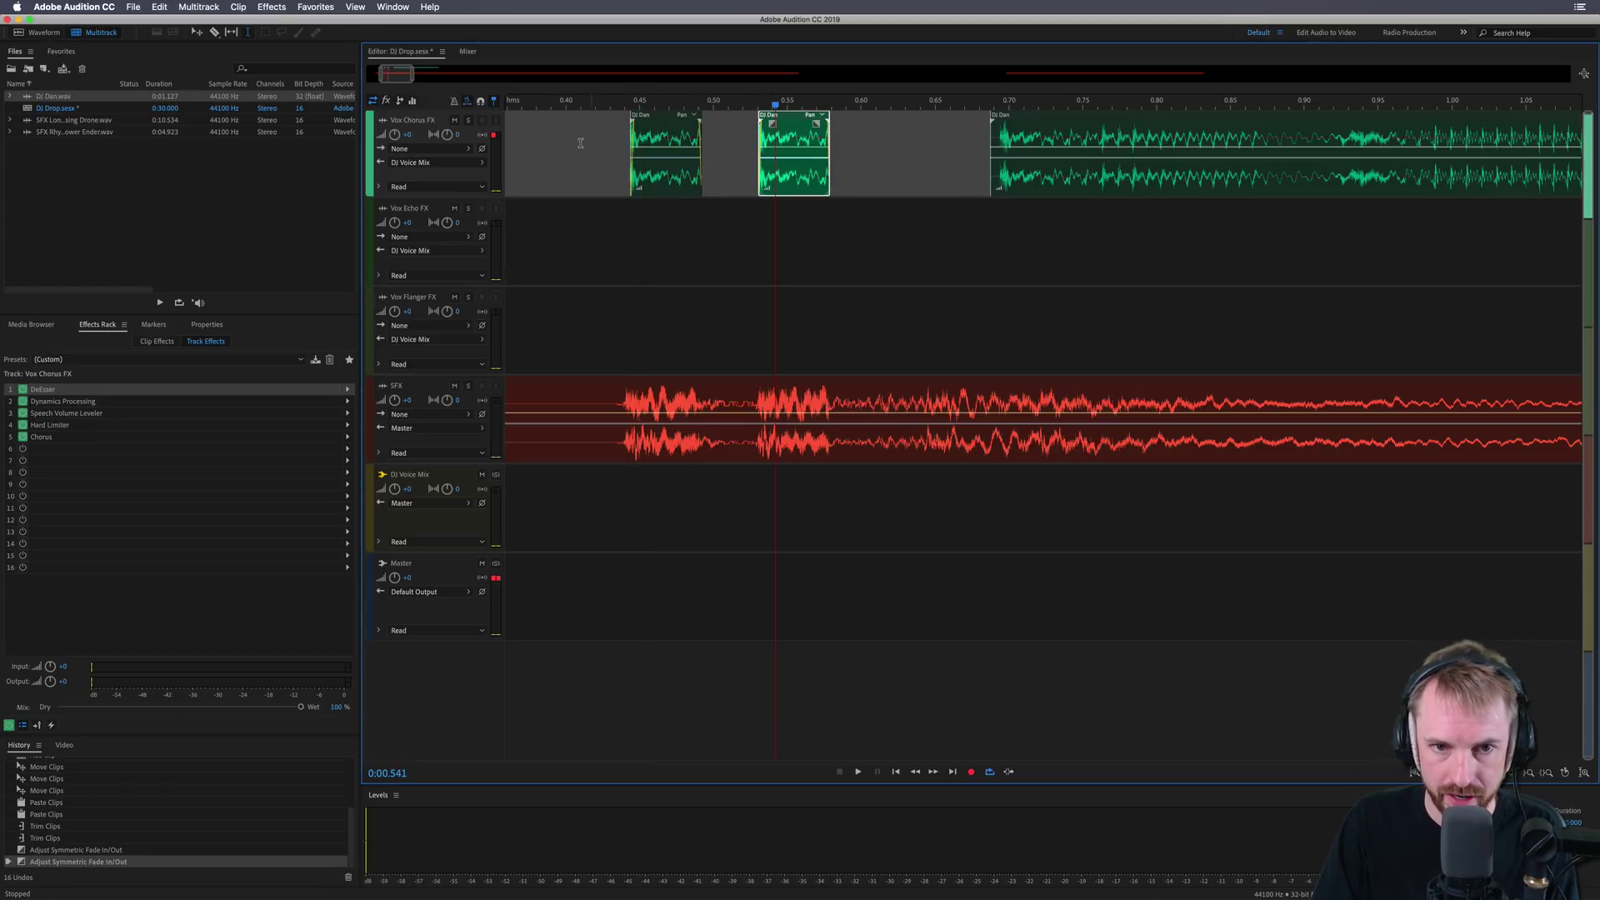
left_click(593, 143)
scroll(722, 109, "left", 5)
key("space")
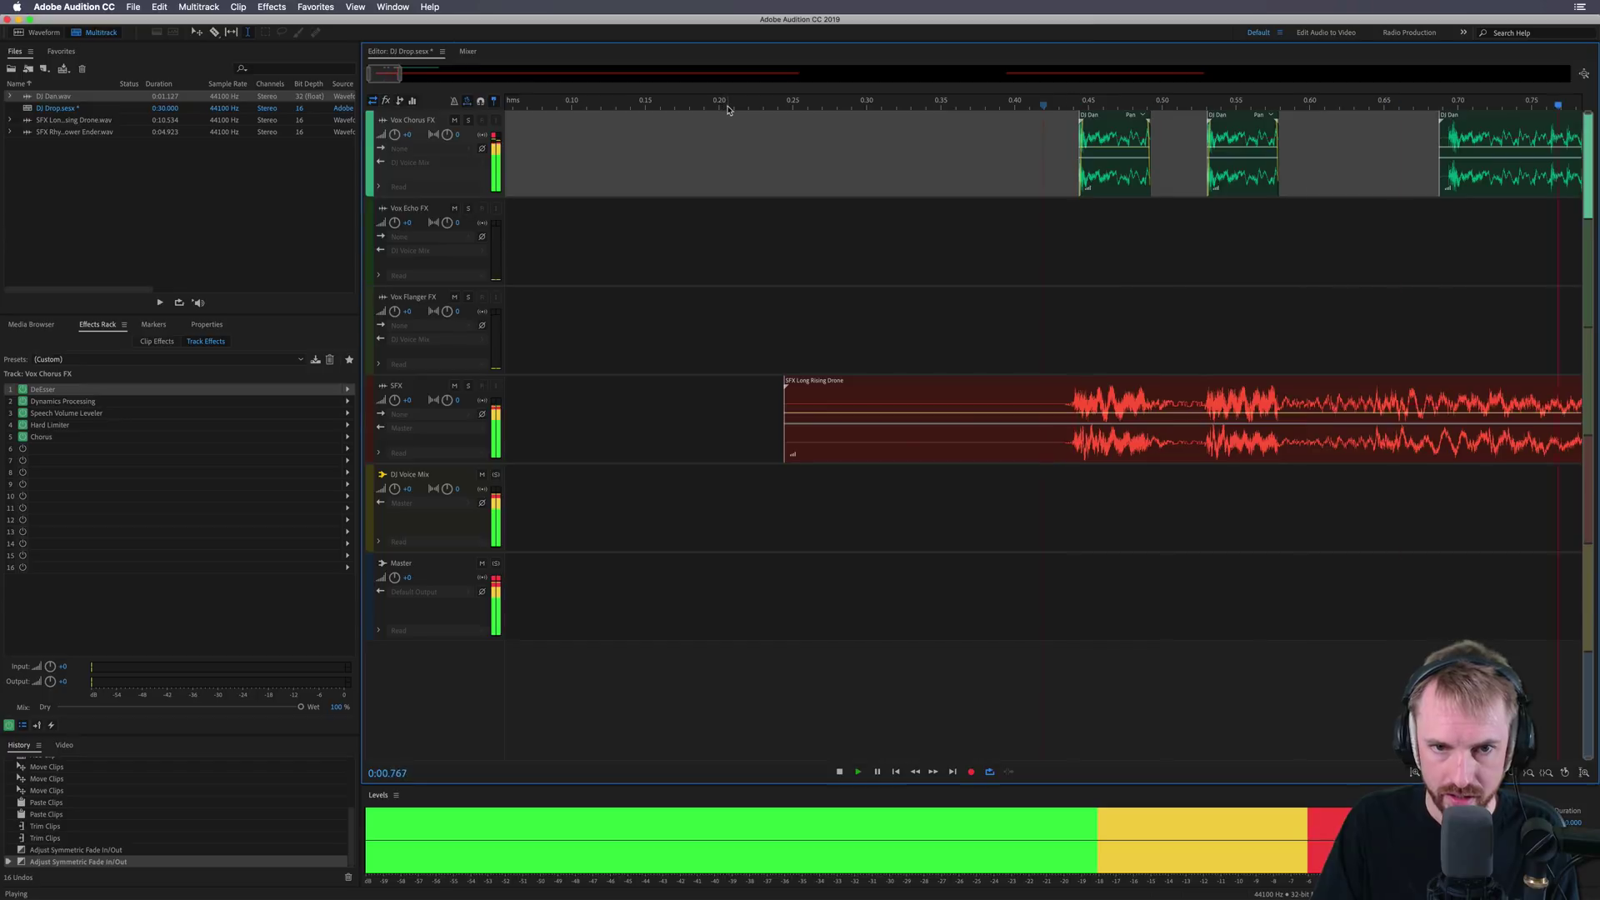
scroll(722, 109, "down", 5)
key("space")
key("space")
key("space")
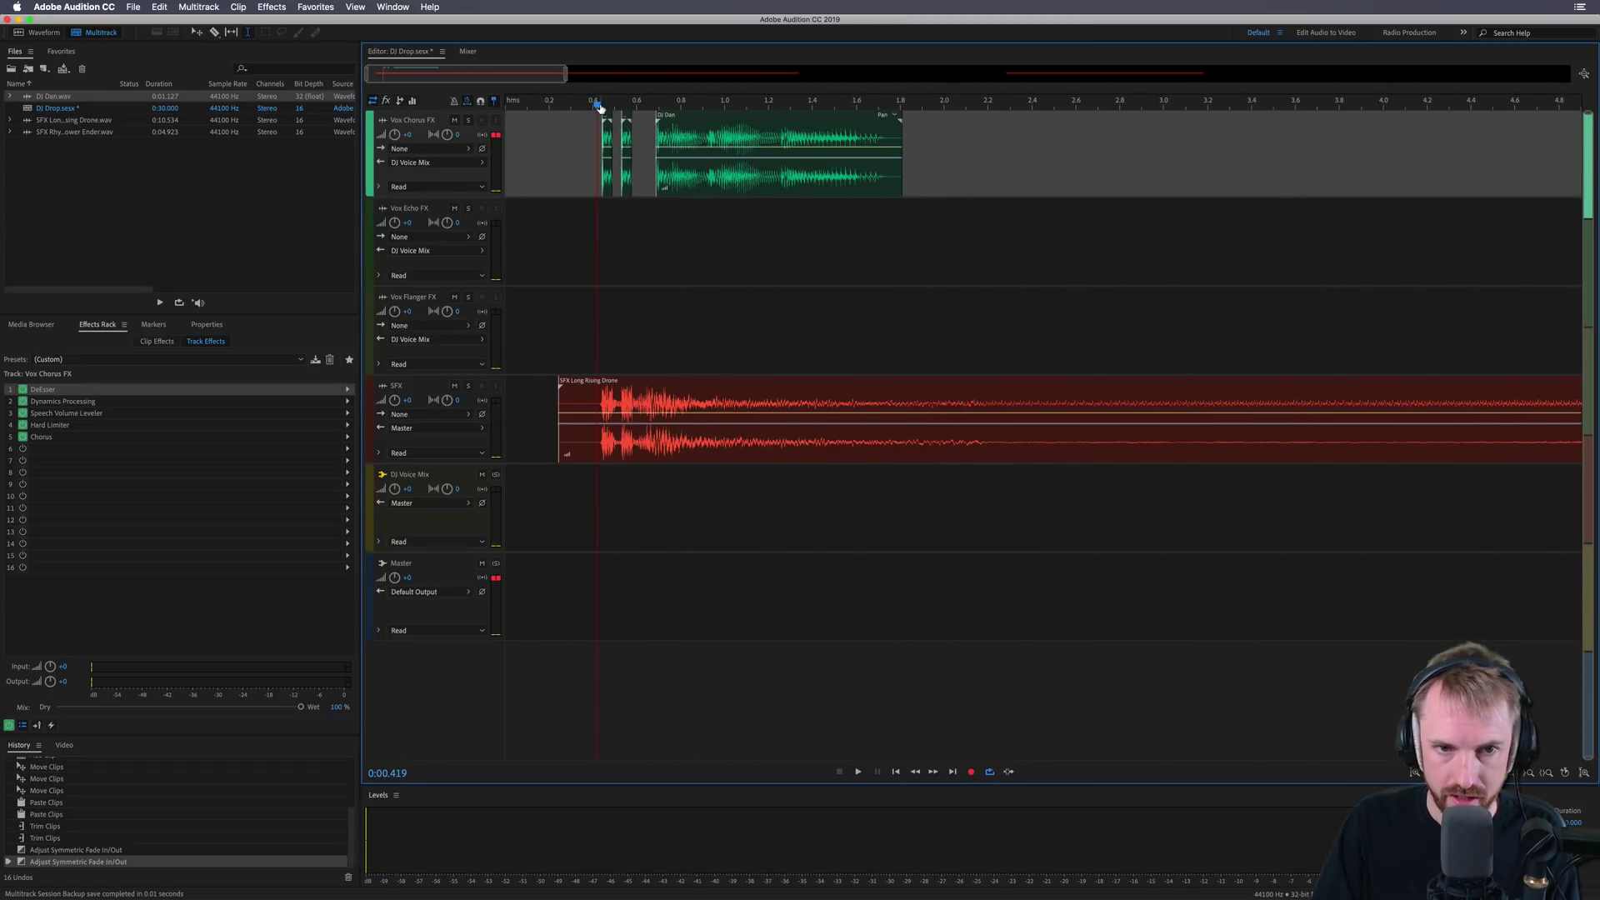
Add volume keyframes to both stutter slices and copy the DJ Dan vocal onto Vox Echo FX.
scroll(679, 175, "up", 5)
left_click(646, 163)
left_click(628, 160)
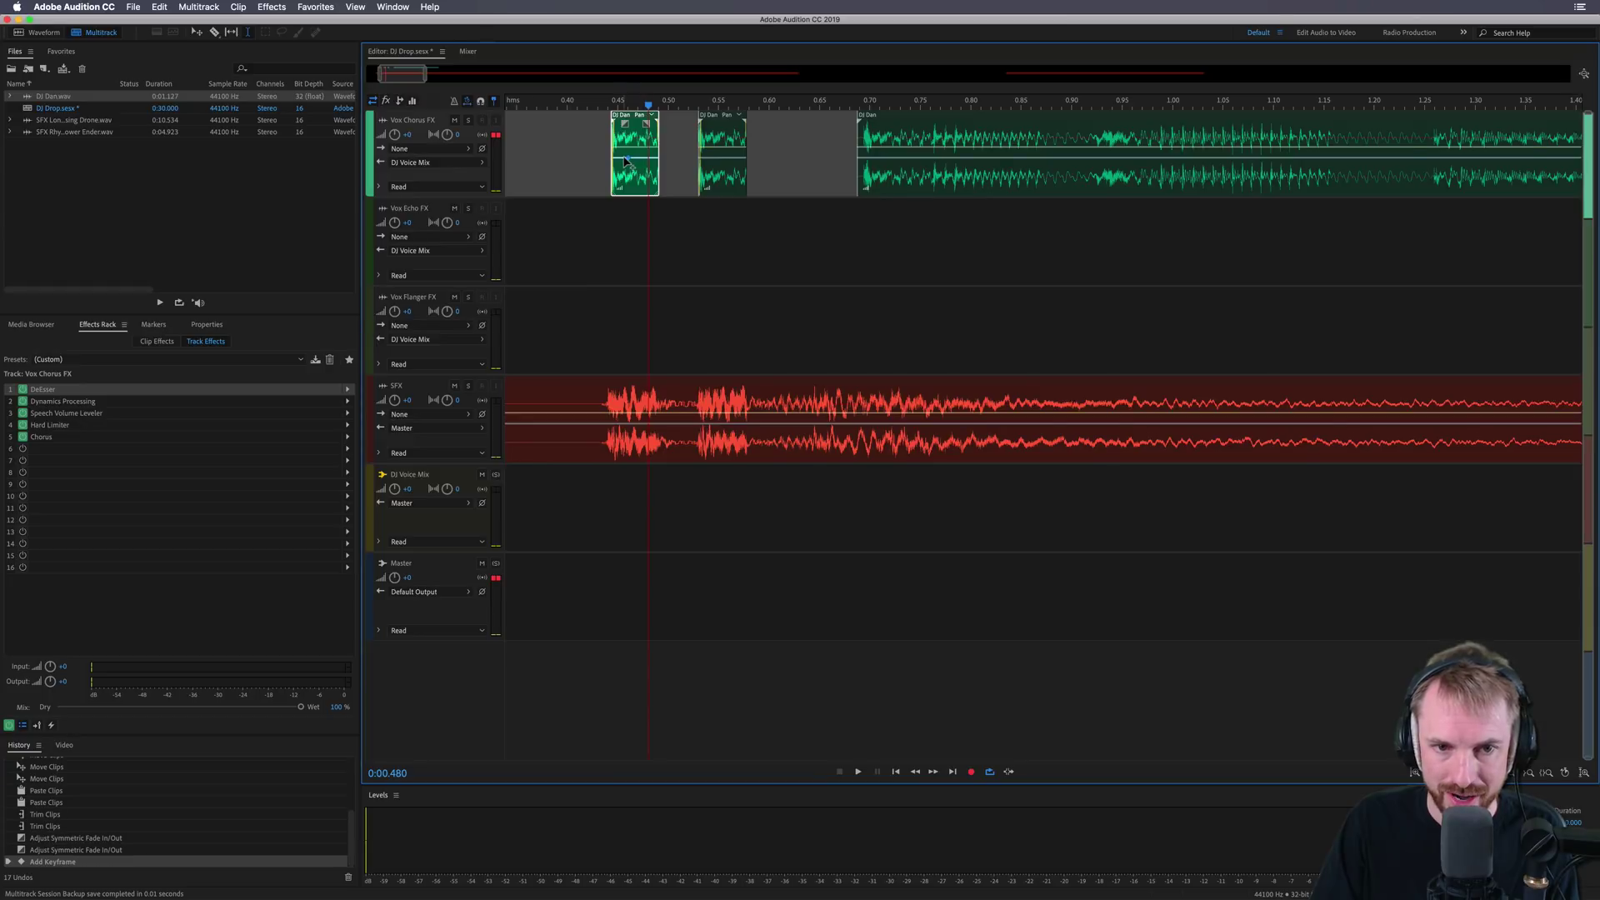
left_click_drag(628, 160, 713, 179)
left_click(715, 152)
left_click(714, 164)
key("space")
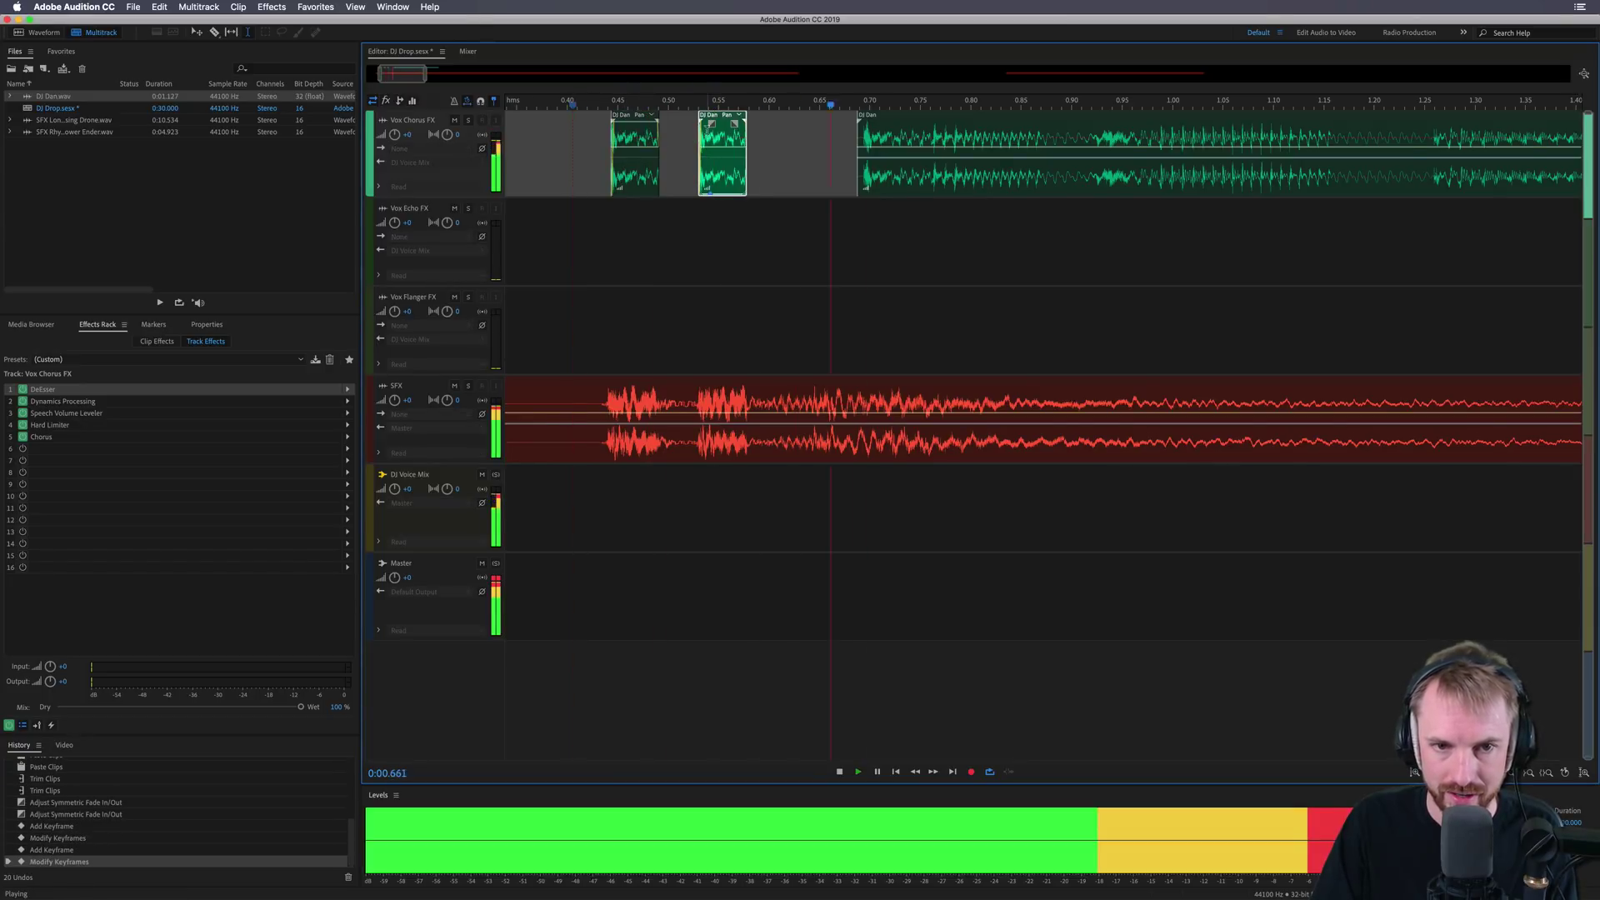
scroll(654, 177, "down", 4)
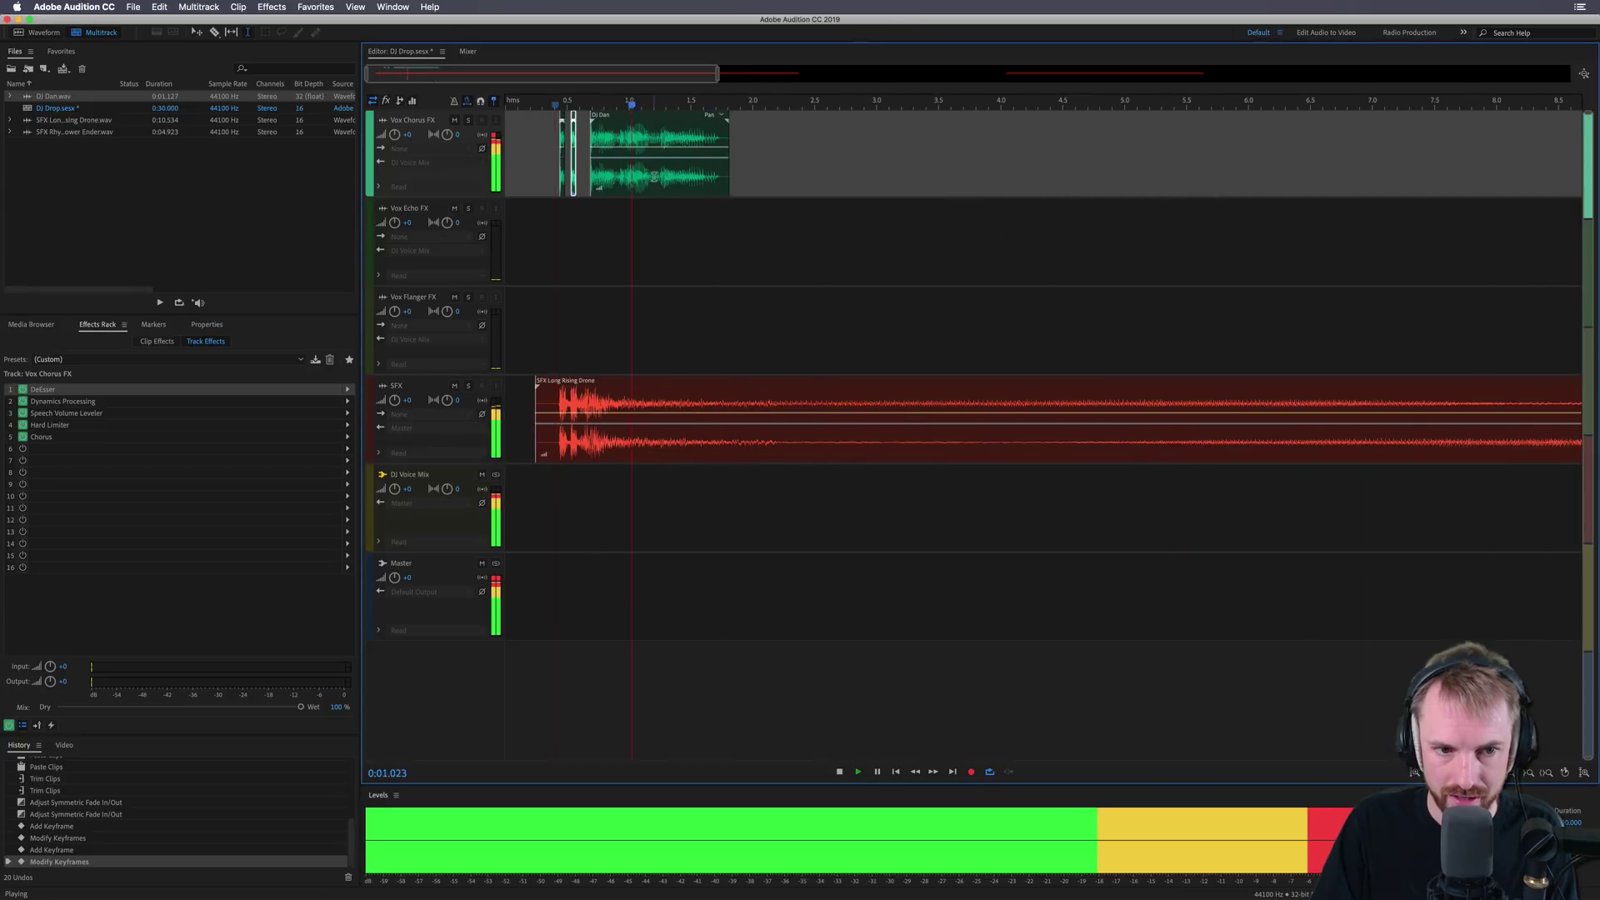
key("space")
left_click_drag(634, 114, 634, 208)
key("space")
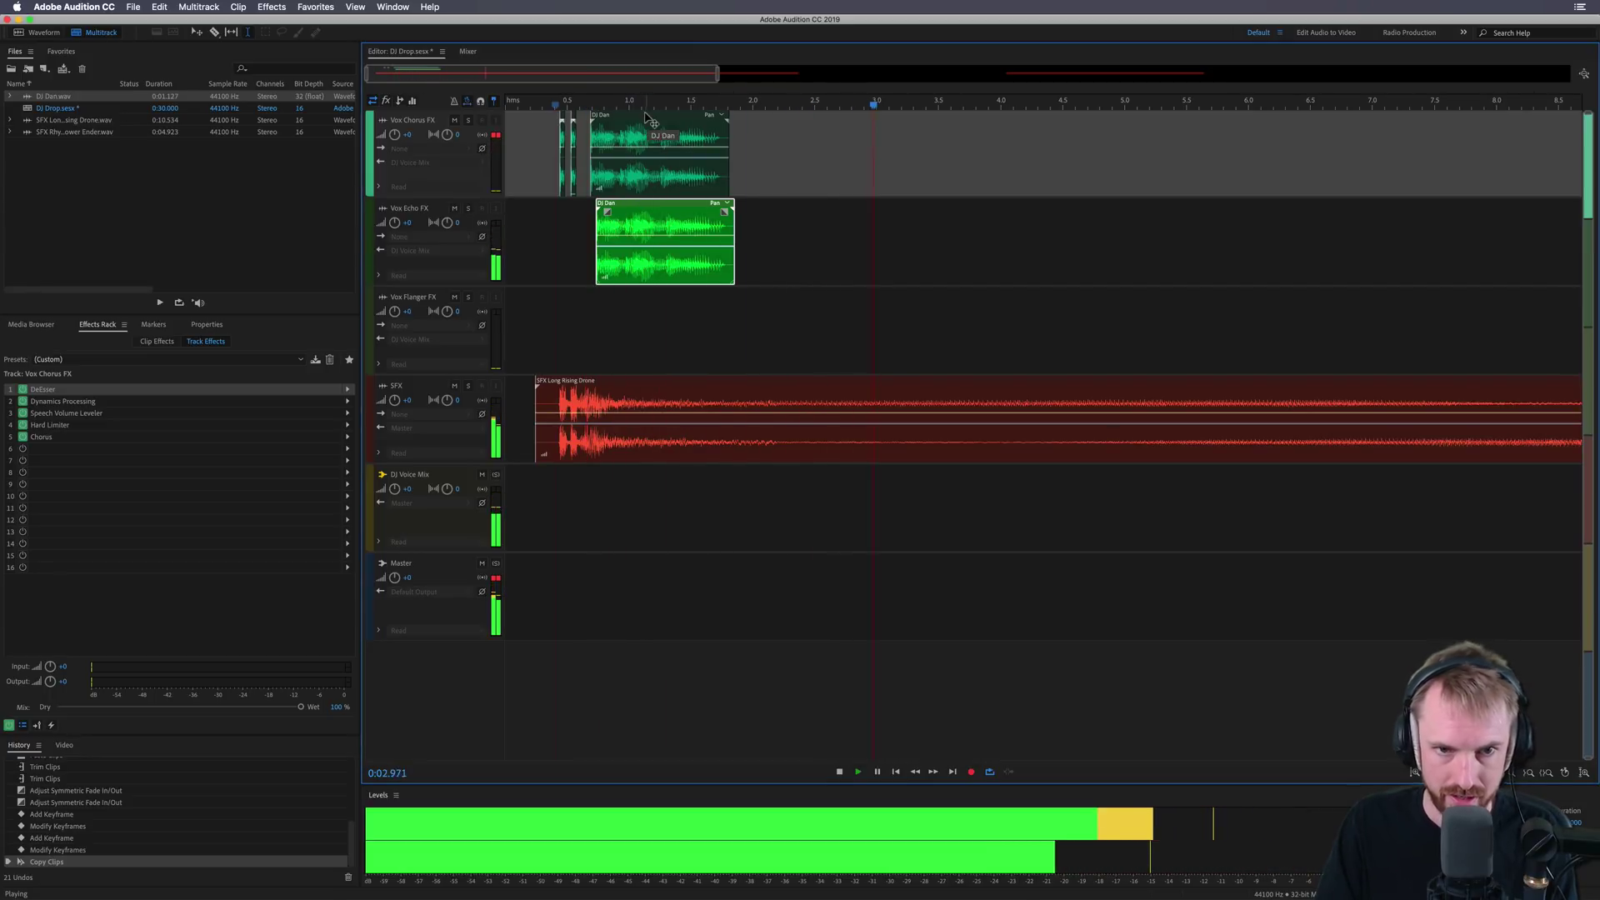
Paste the DJ Dan vocal onto Vox Flanger FX and stretch it to about 261%.
key("space")
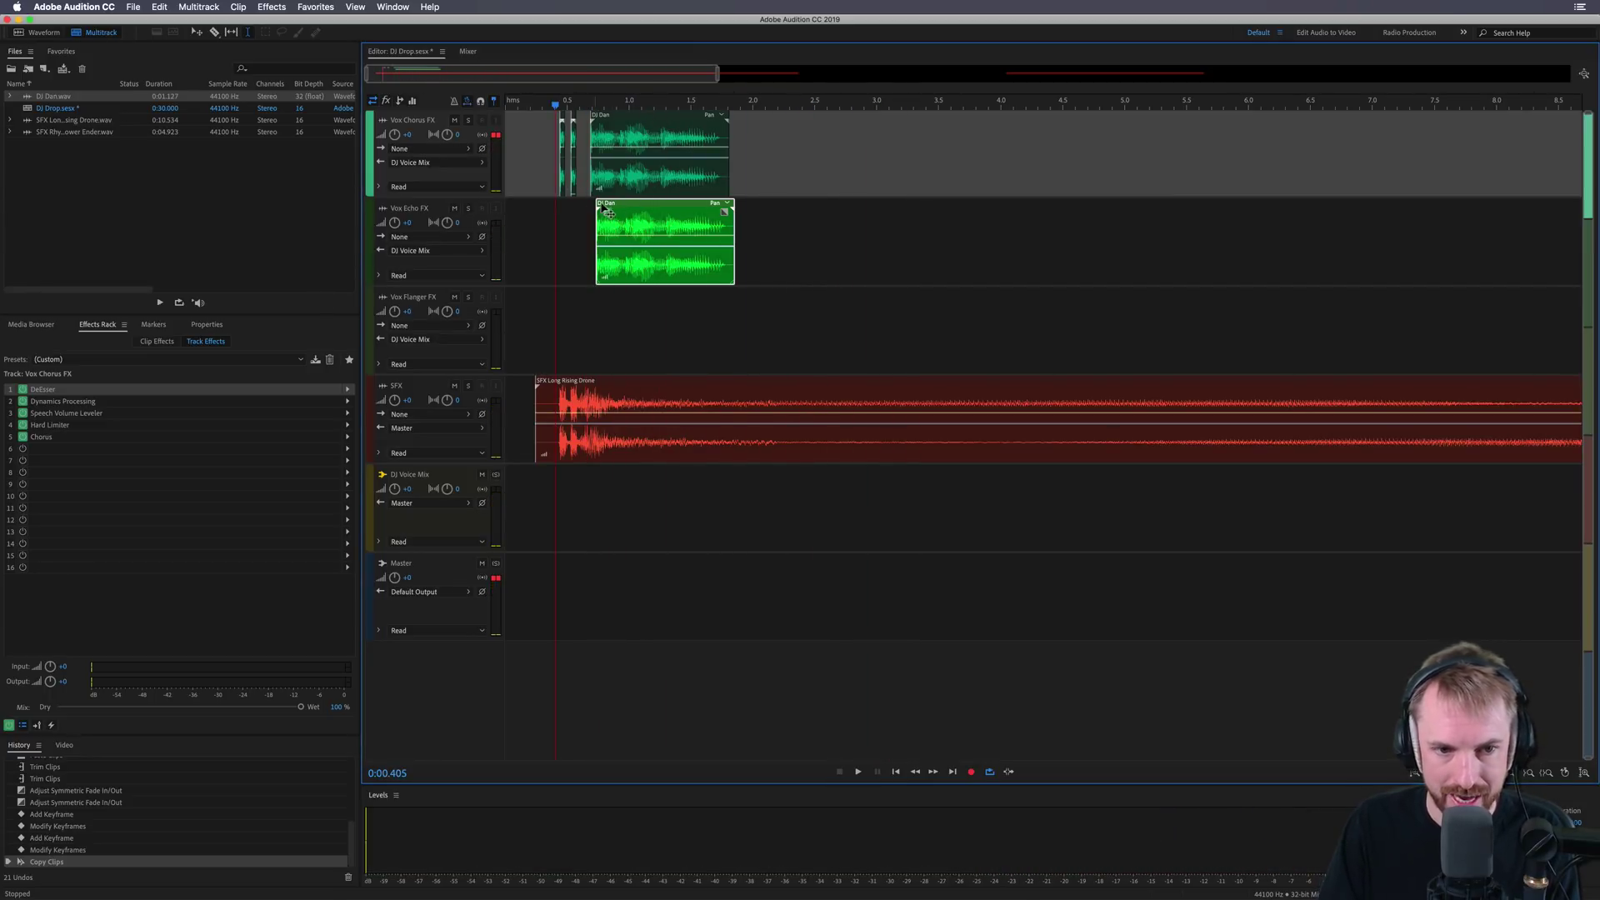
left_click(664, 227)
key("space")
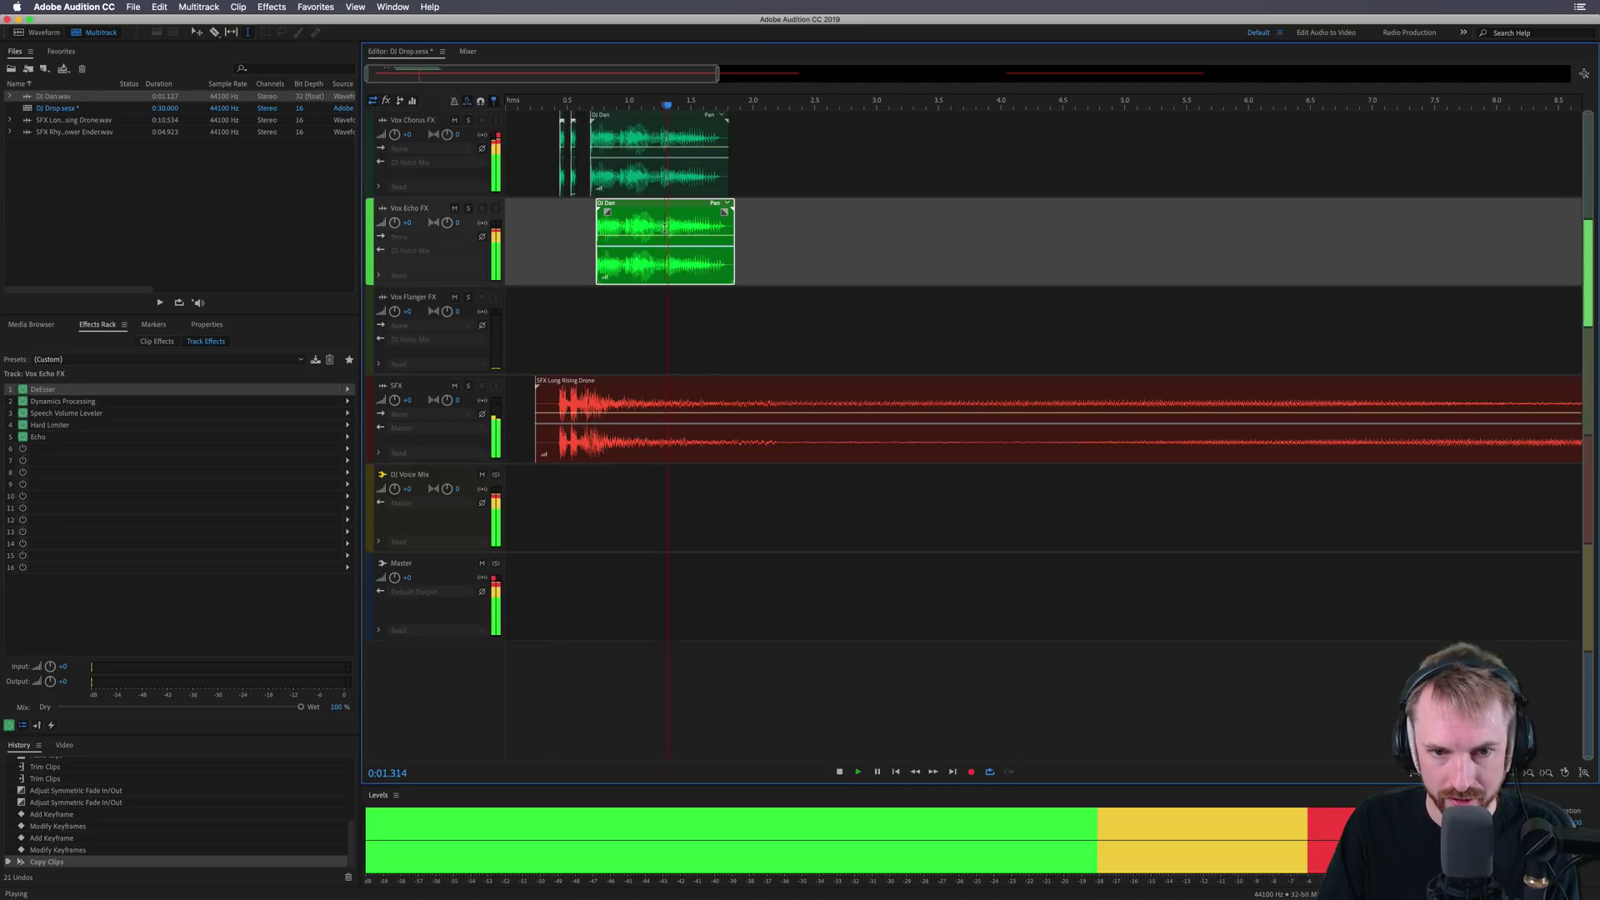
key("space")
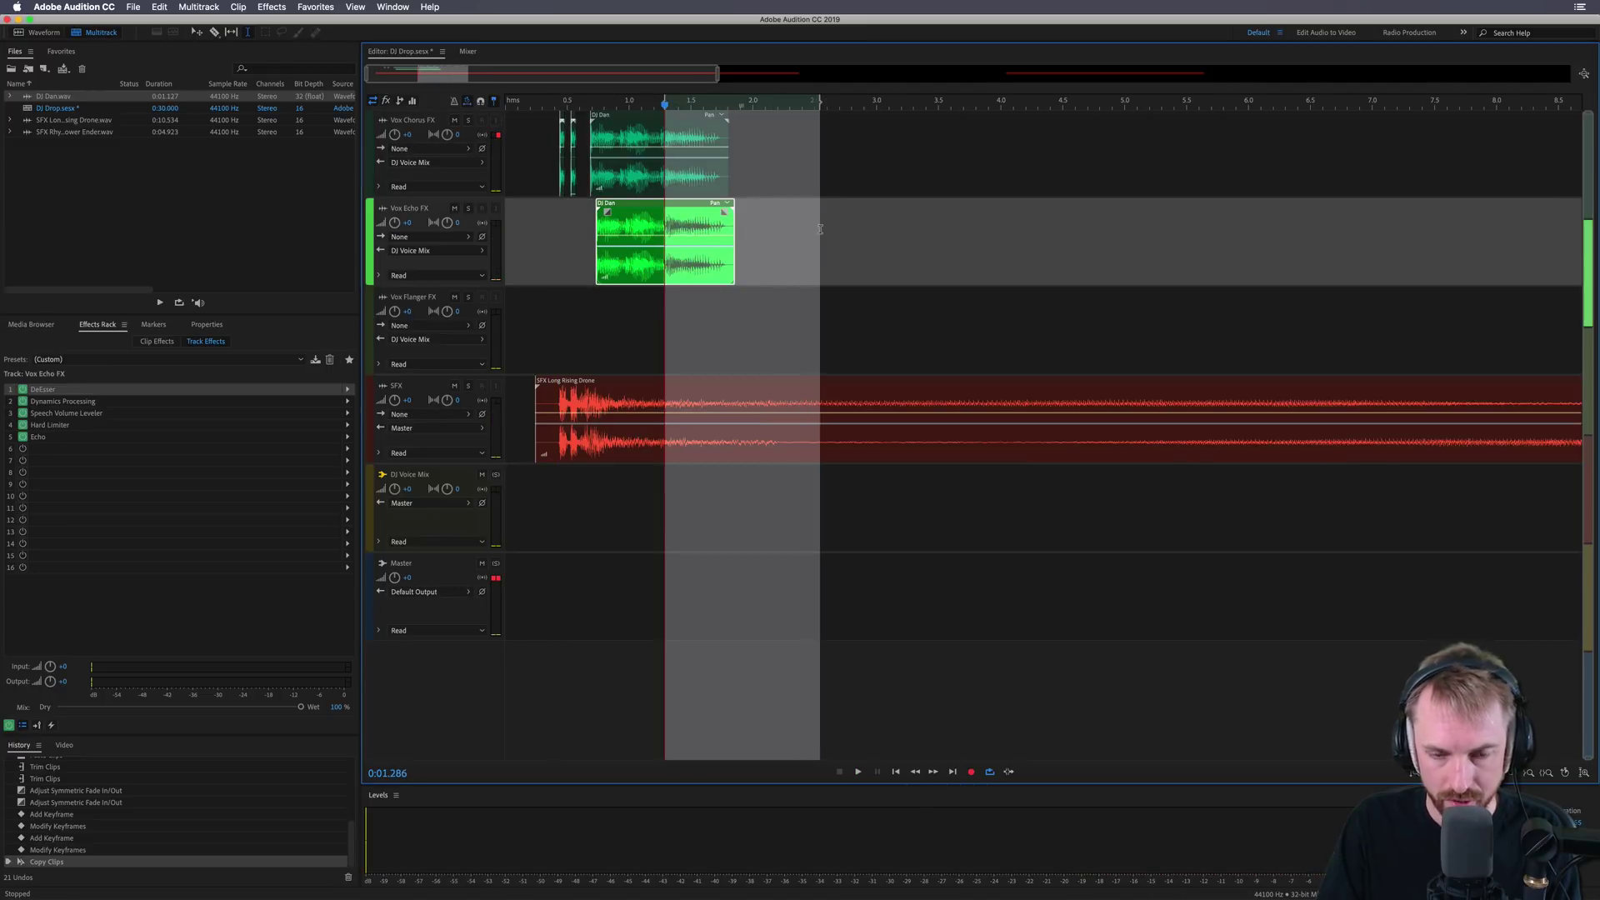
left_click(711, 329)
key("super+v")
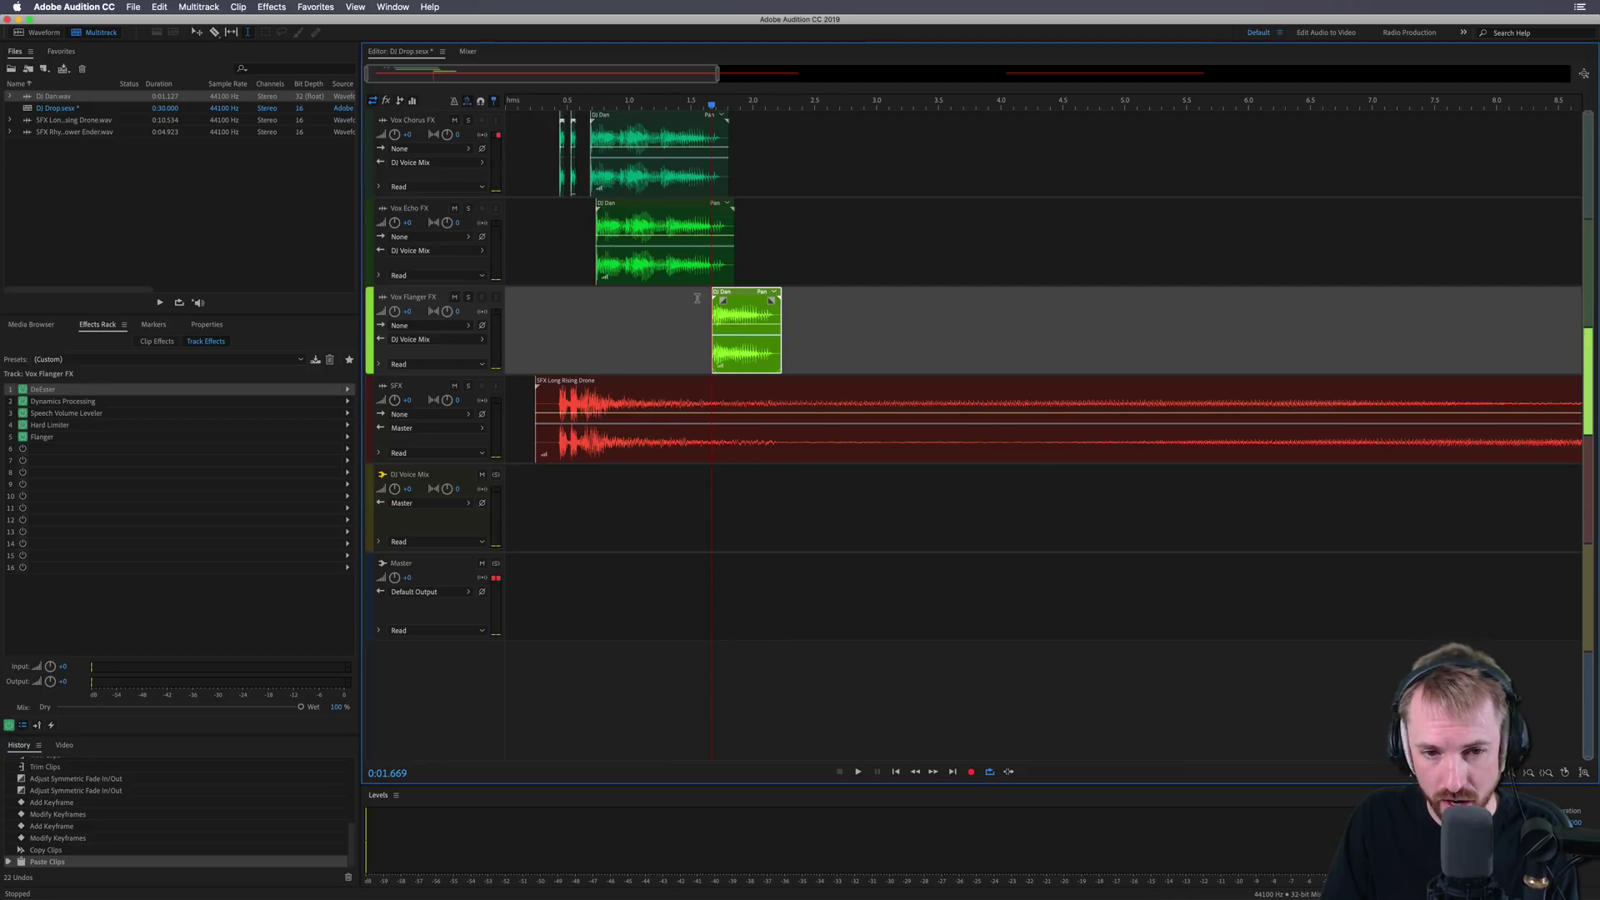
left_click_drag(771, 300, 894, 296)
Give the stretched flanger vocal a fade-in, shifting it slightly later.
key("space")
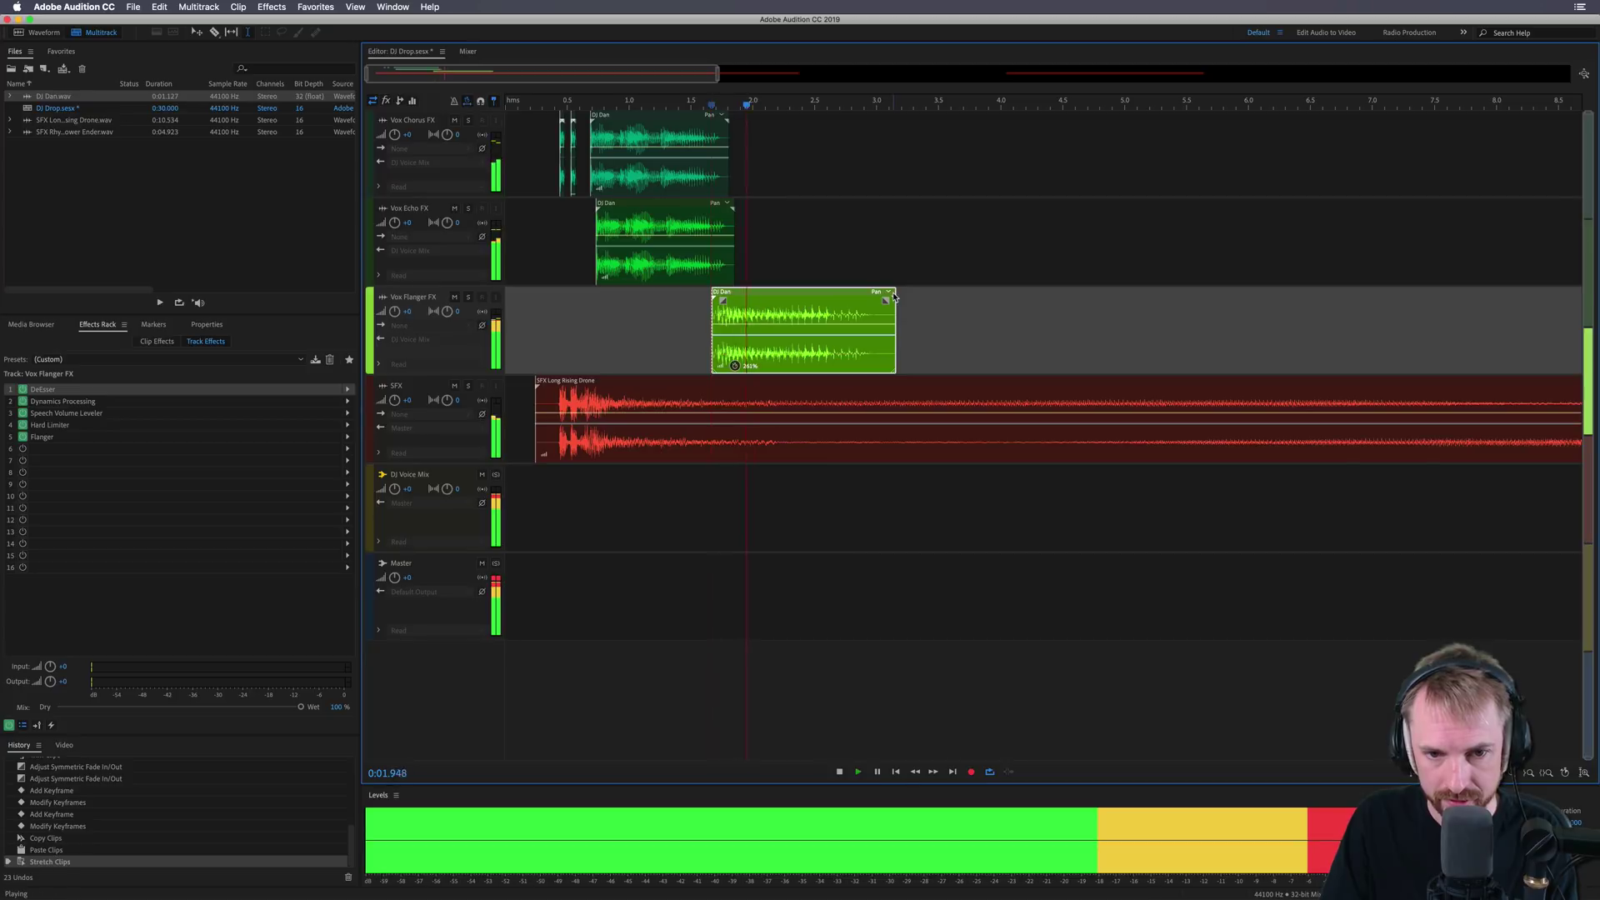
key("space")
left_click(549, 287)
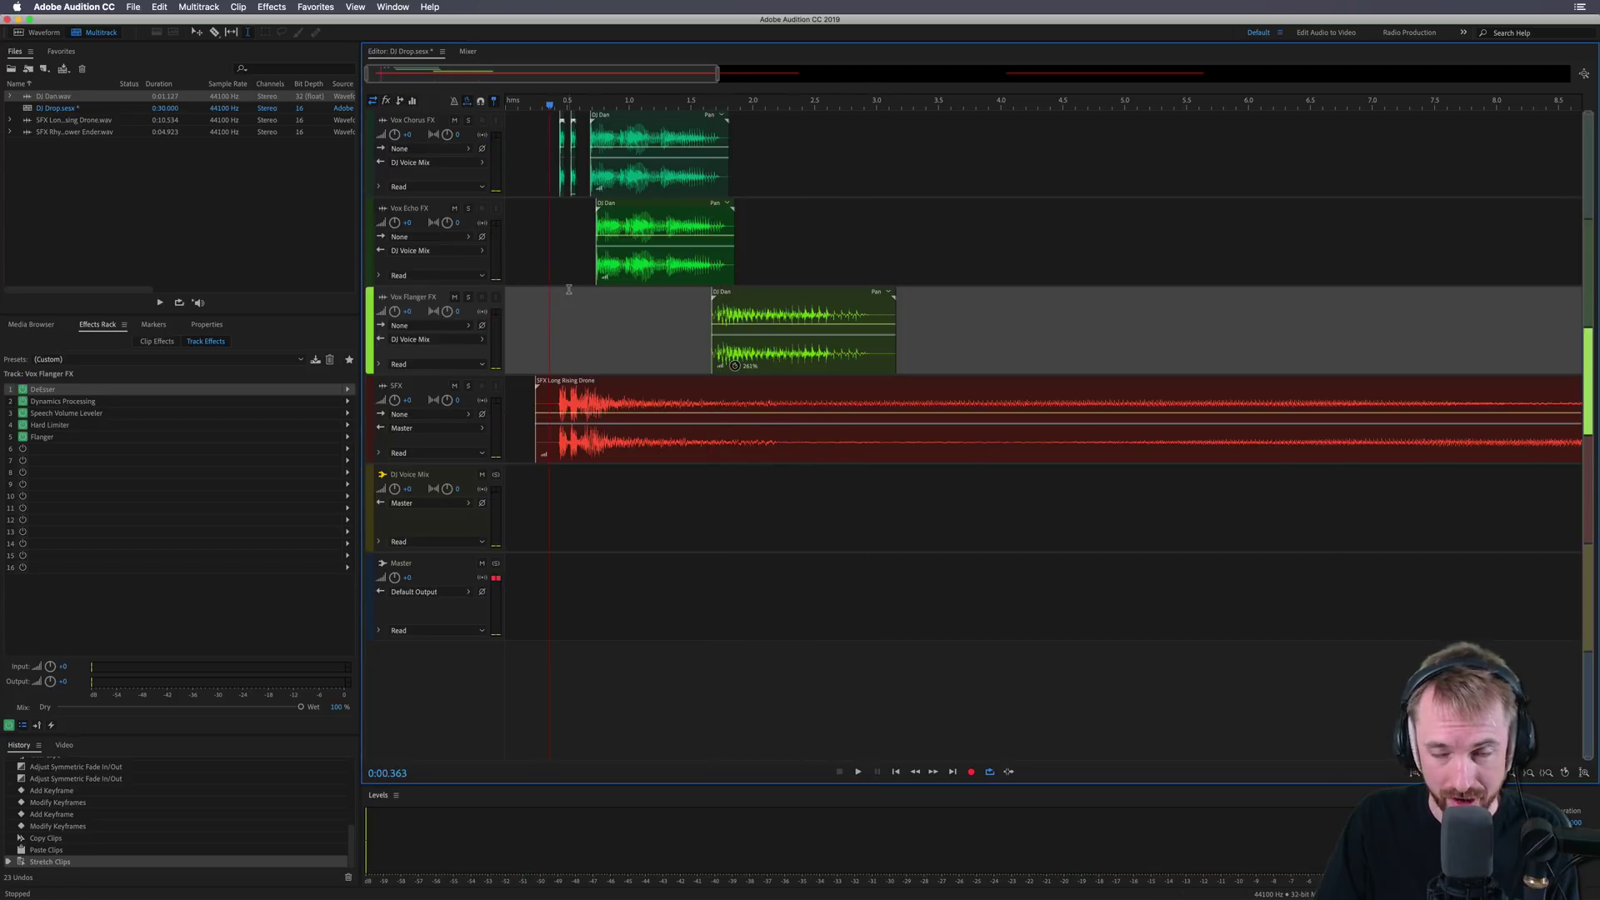
key("space")
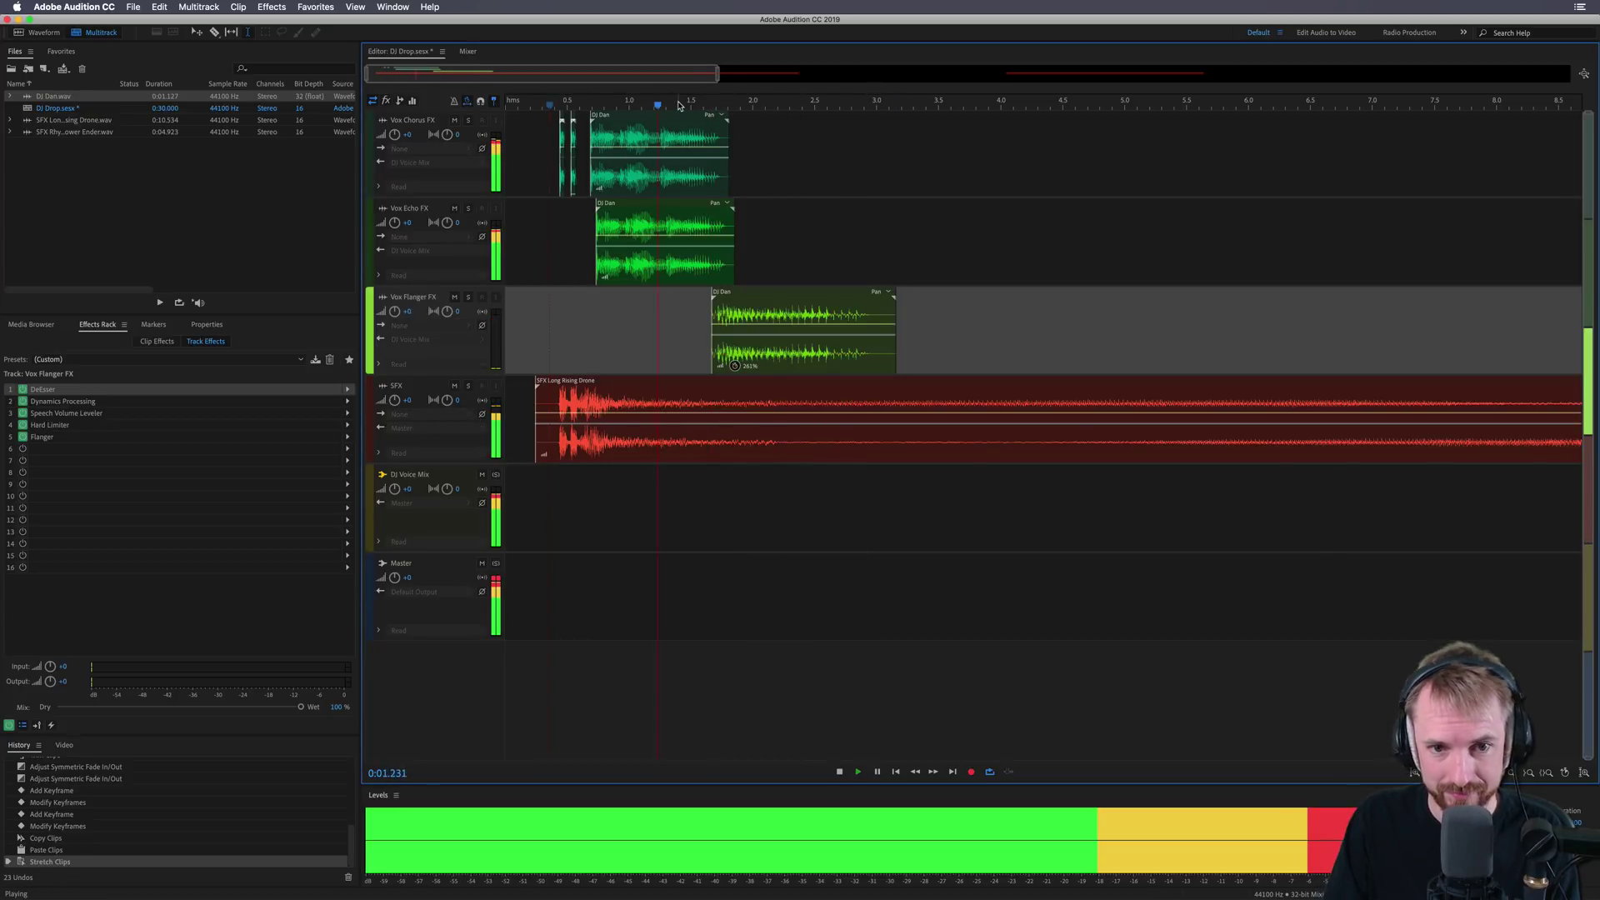
left_click_drag(715, 293, 747, 296)
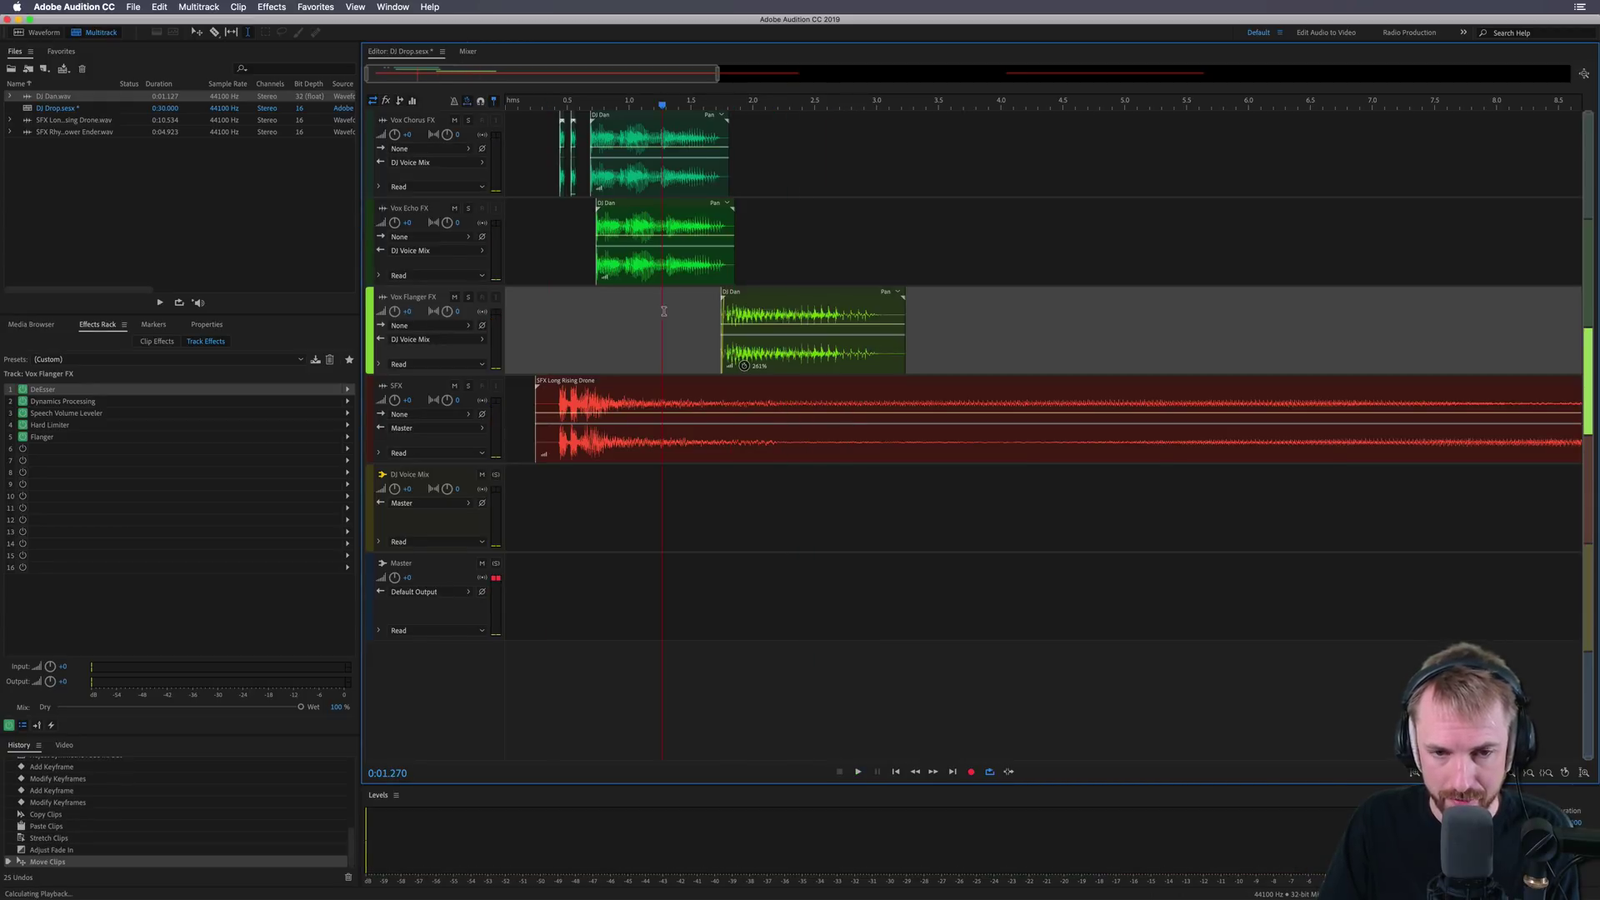
Move the Power Ender clip earlier on Track 1.
key("space")
scroll(768, 105, "down", 5)
key("space")
left_click_drag(1123, 455, 575, 506)
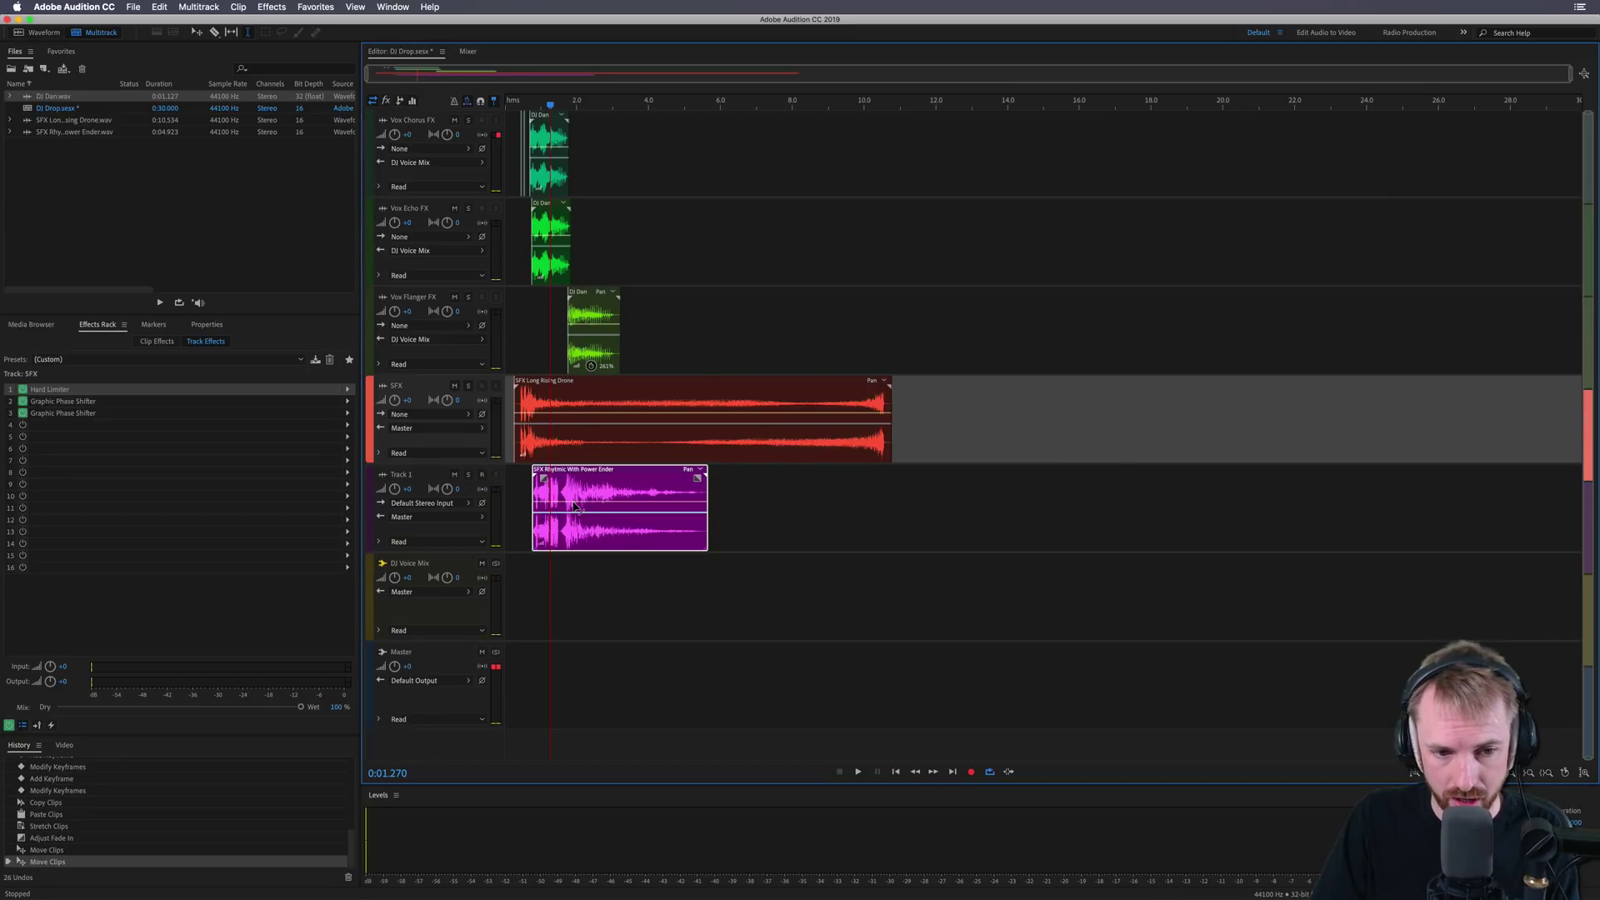
Rename Track 1 to 'SFX' and select the Long Rising Drone track's effects rack.
double_click(404, 475)
type("SFX")
key("Return")
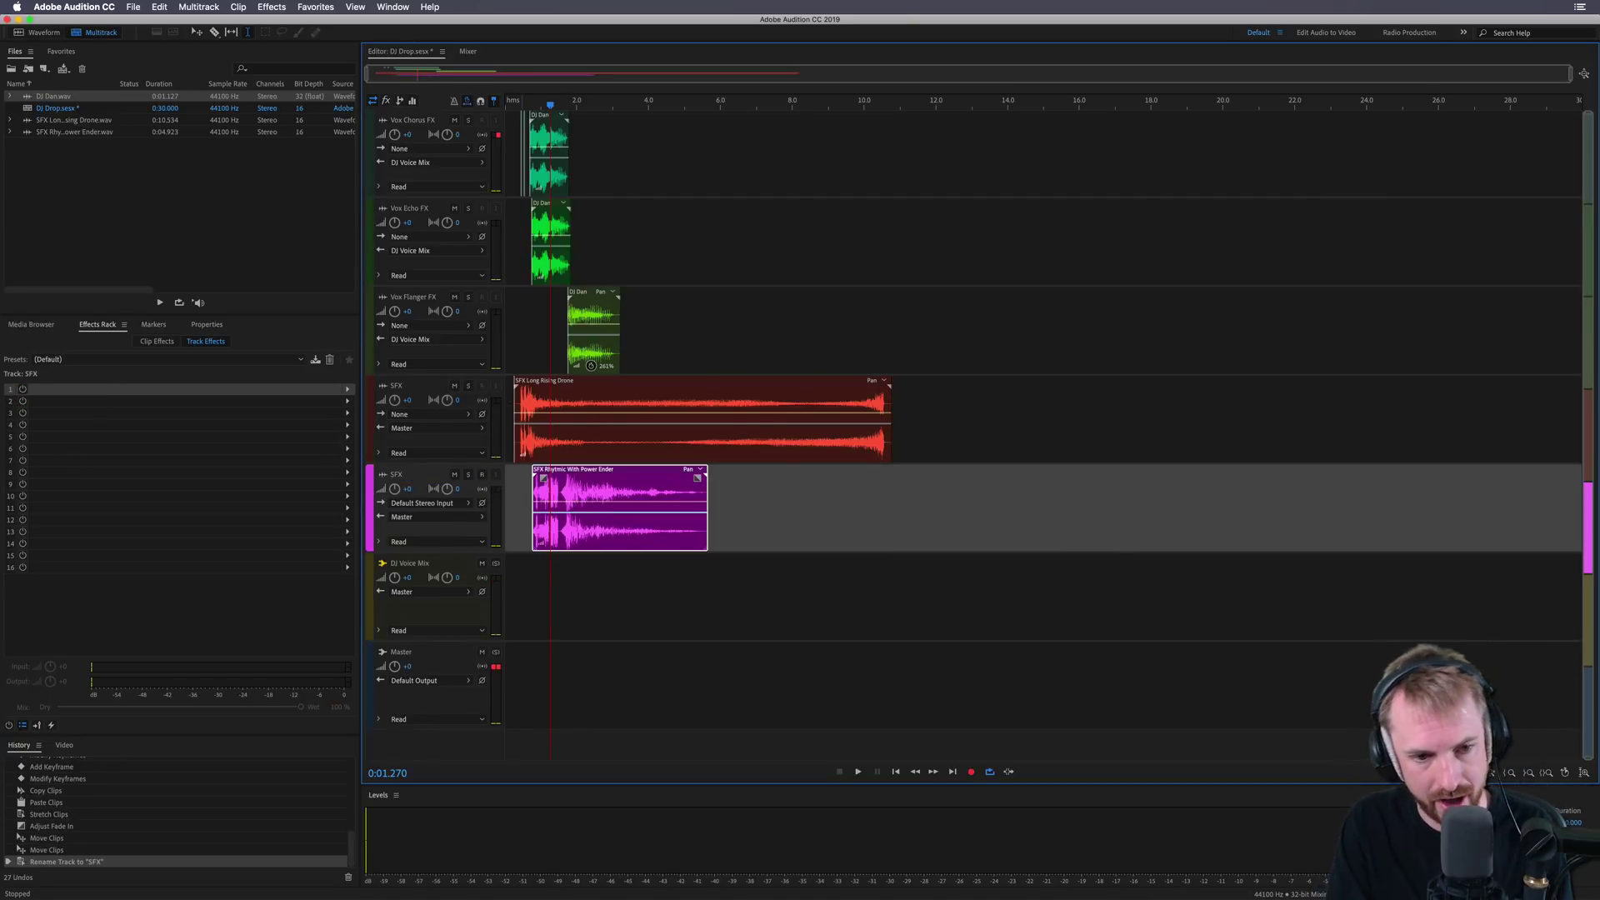
left_click(577, 416)
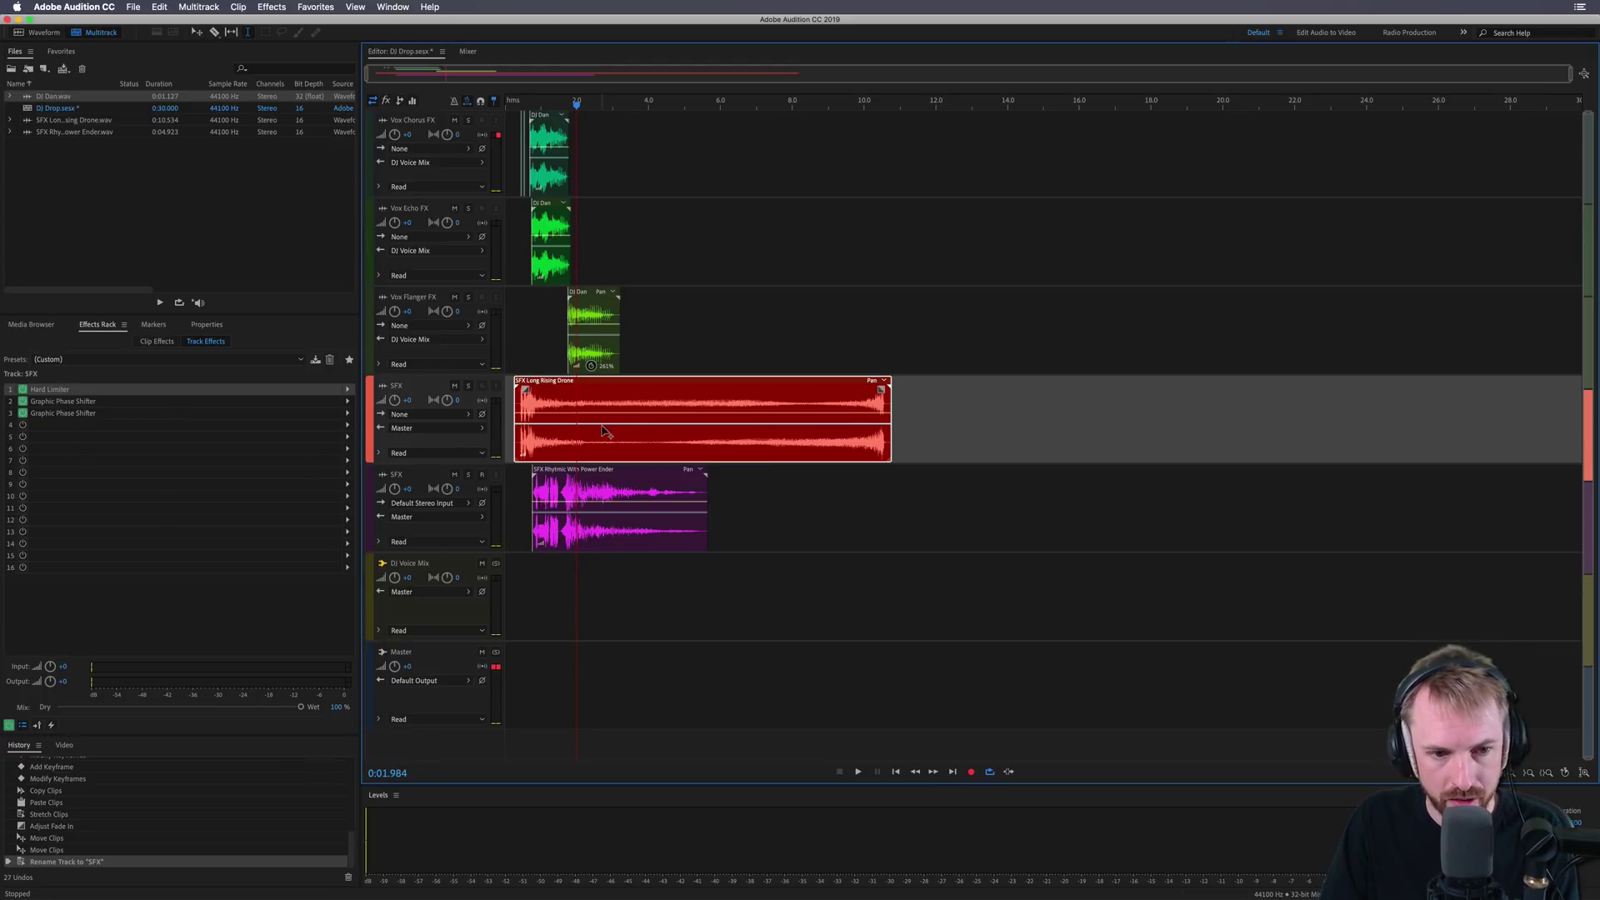
left_click(80, 404)
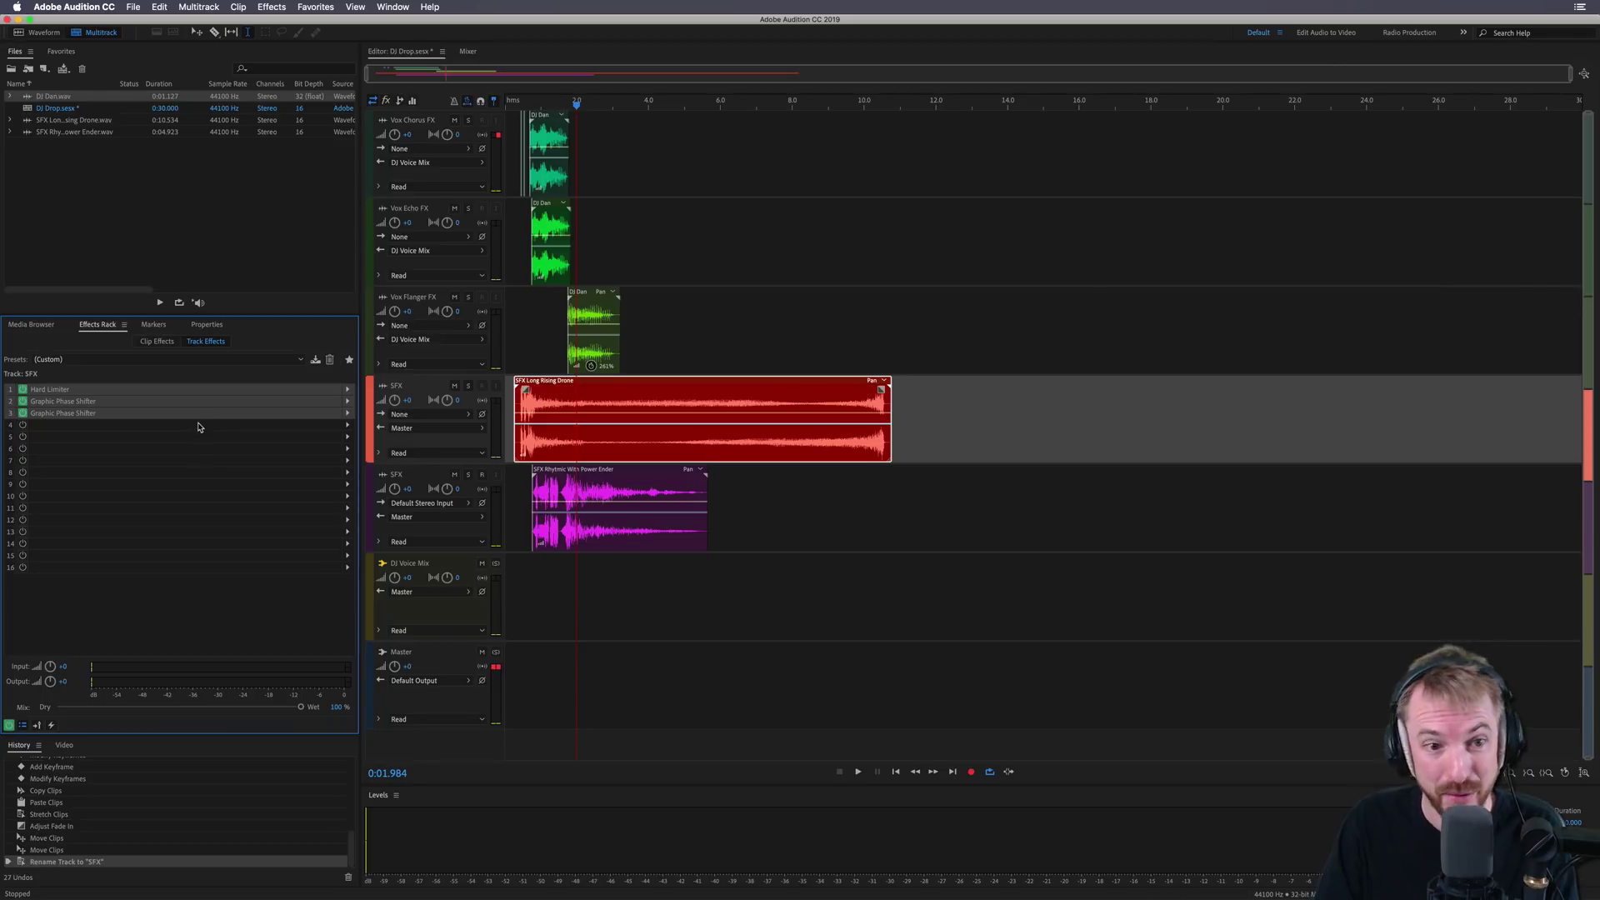
Save the drone track's effect chain as the preset 'DJ Drop SFX'.
left_click(315, 360)
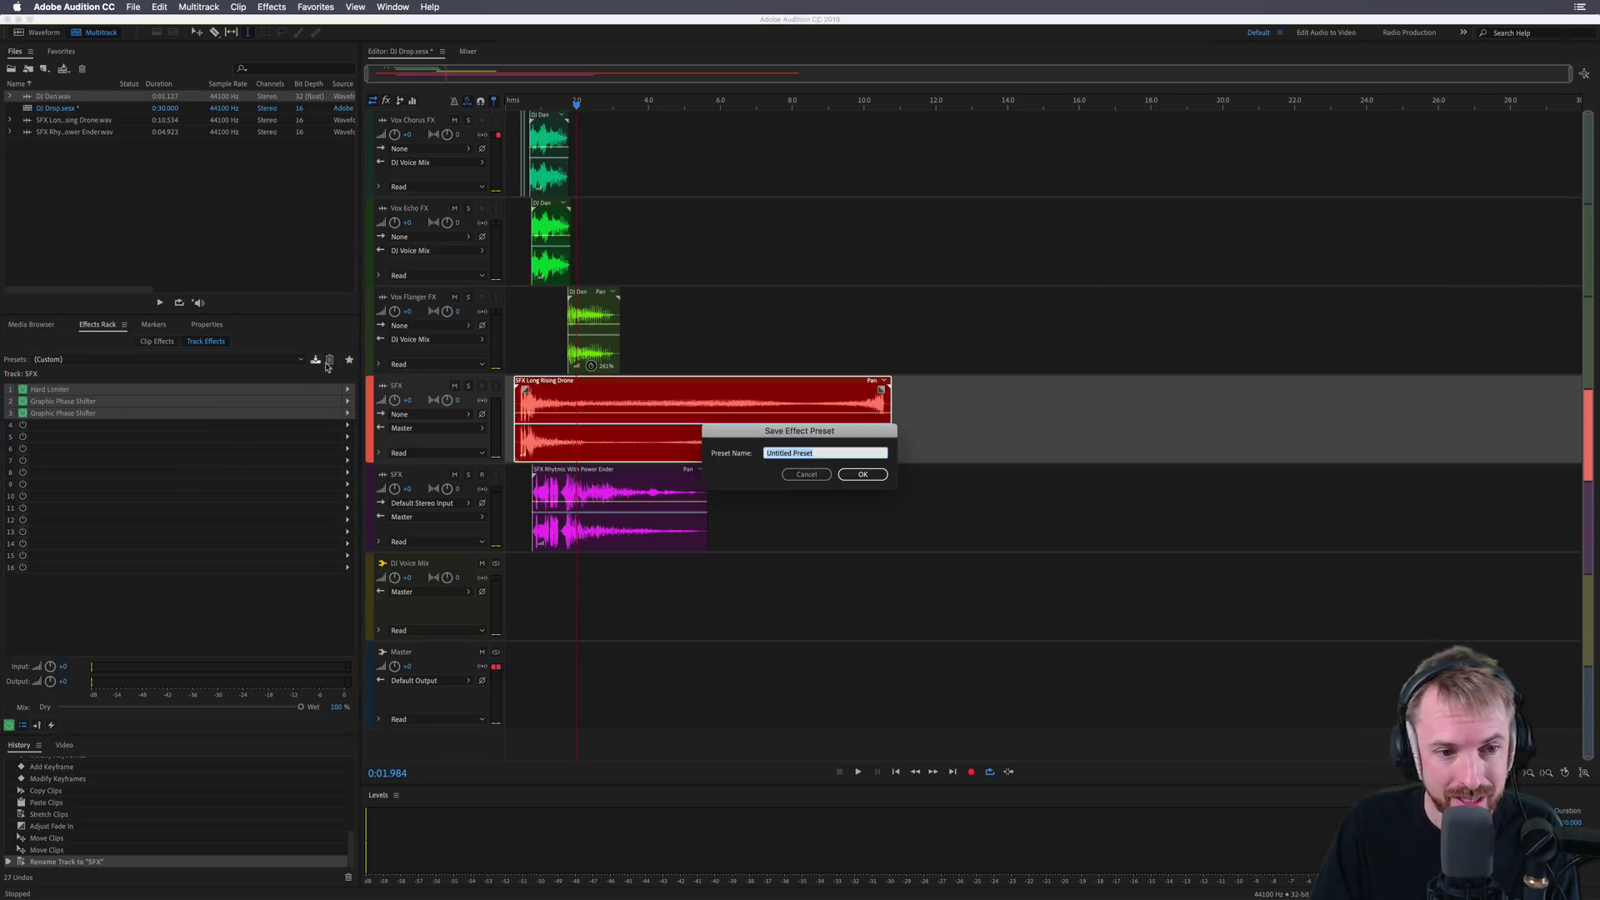
type("DJ Drop SFX")
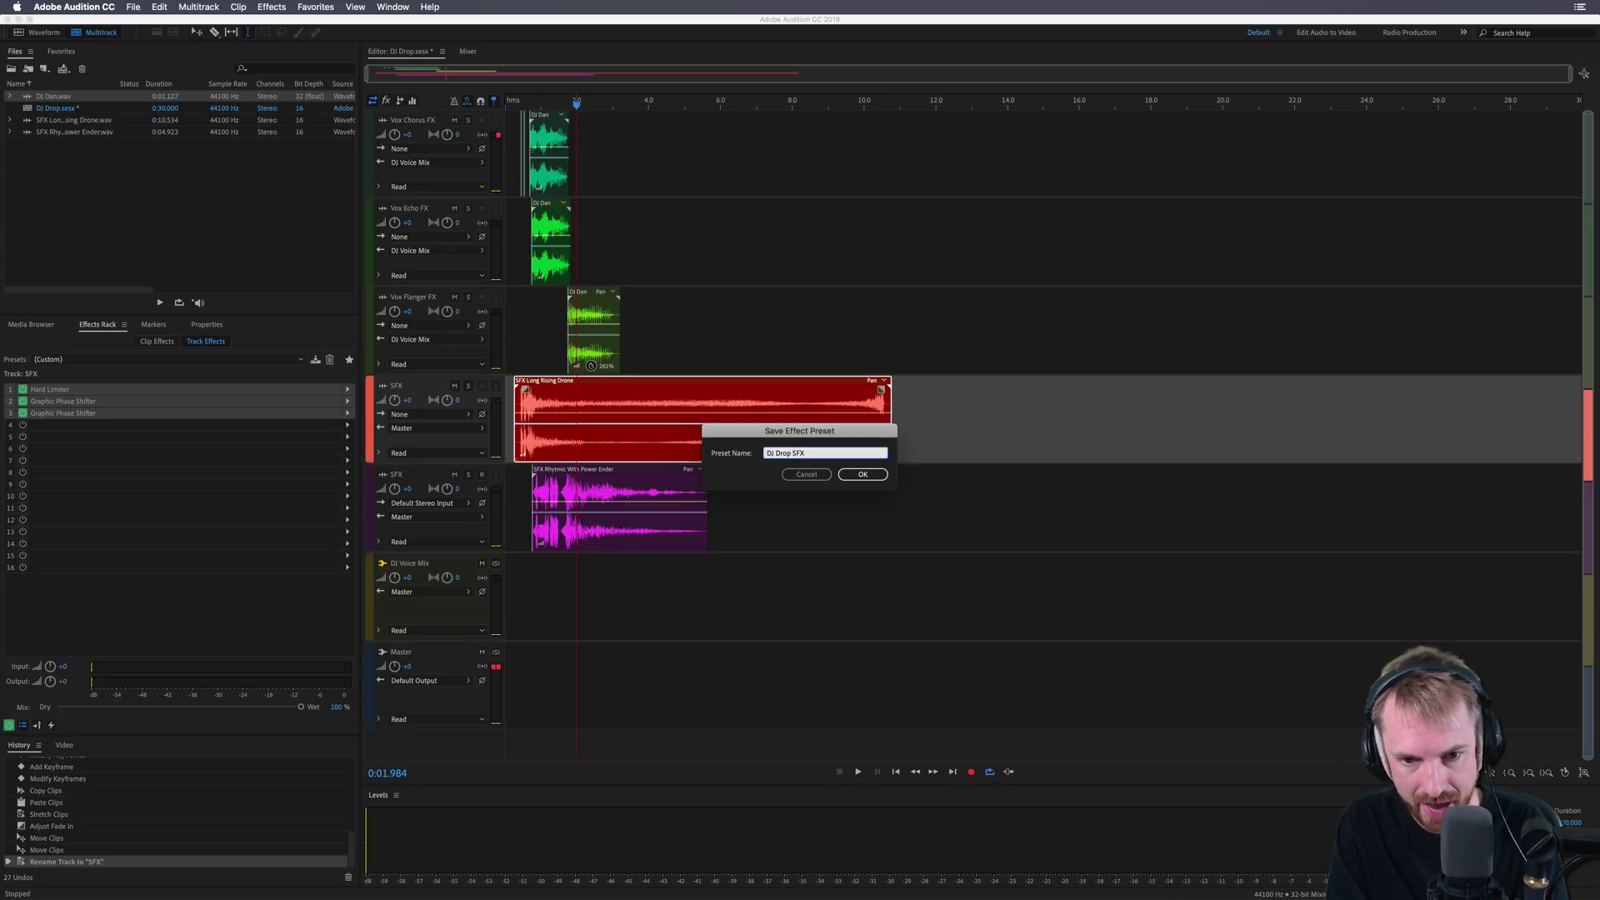
key("Return")
Apply the DJ Drop SFX preset to the rhythmic SFX track.
left_click(573, 528)
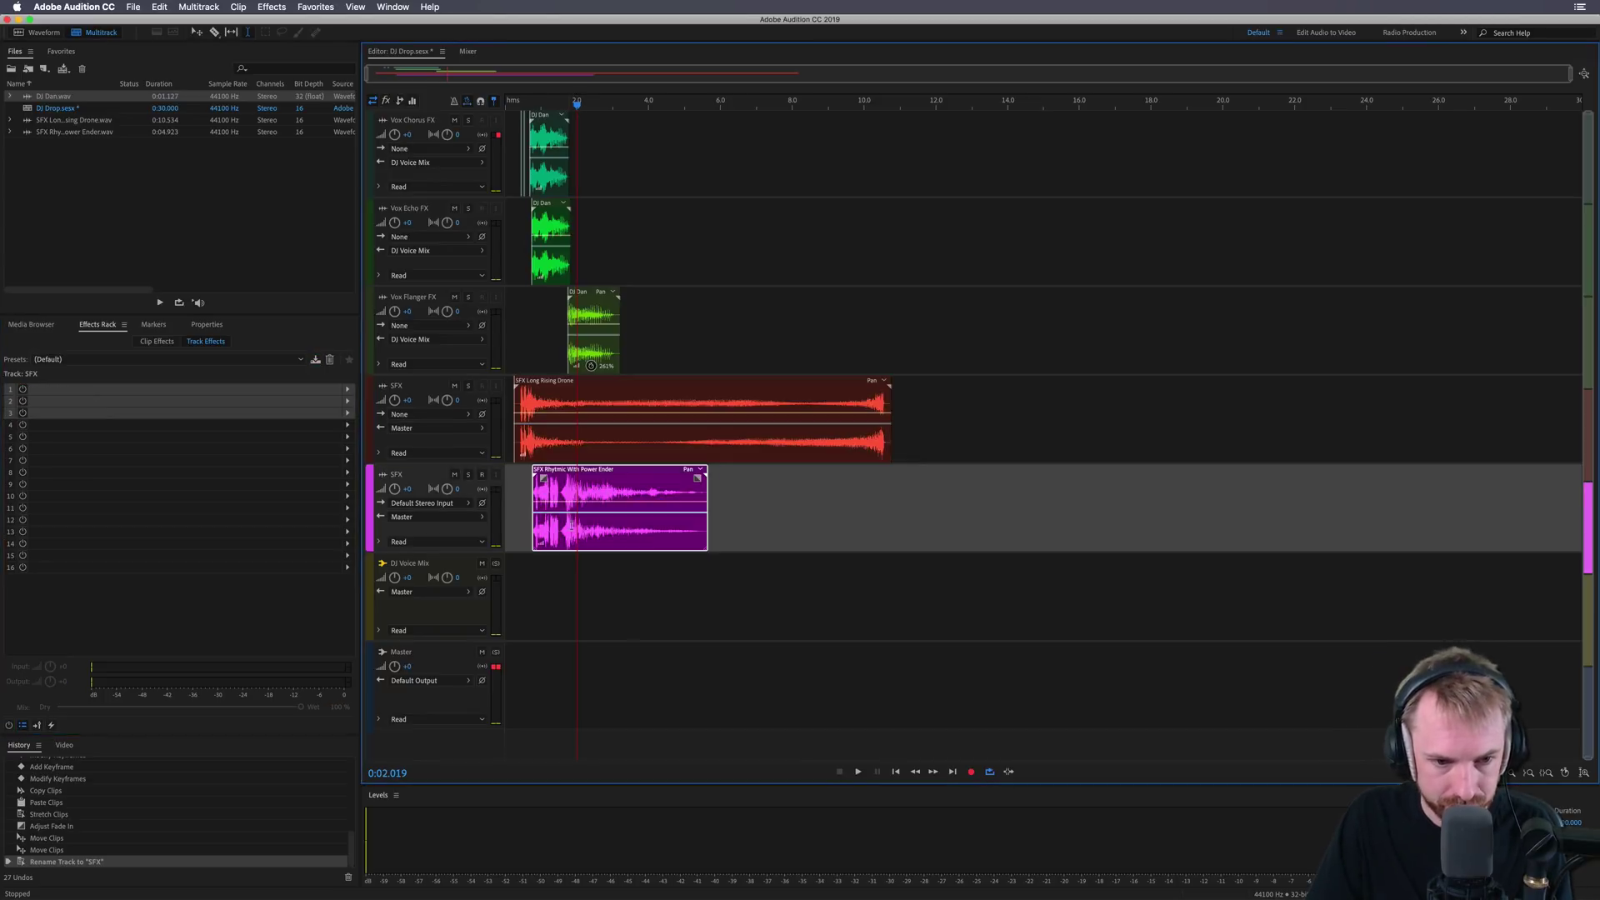
left_click(153, 391)
left_click(997, 519)
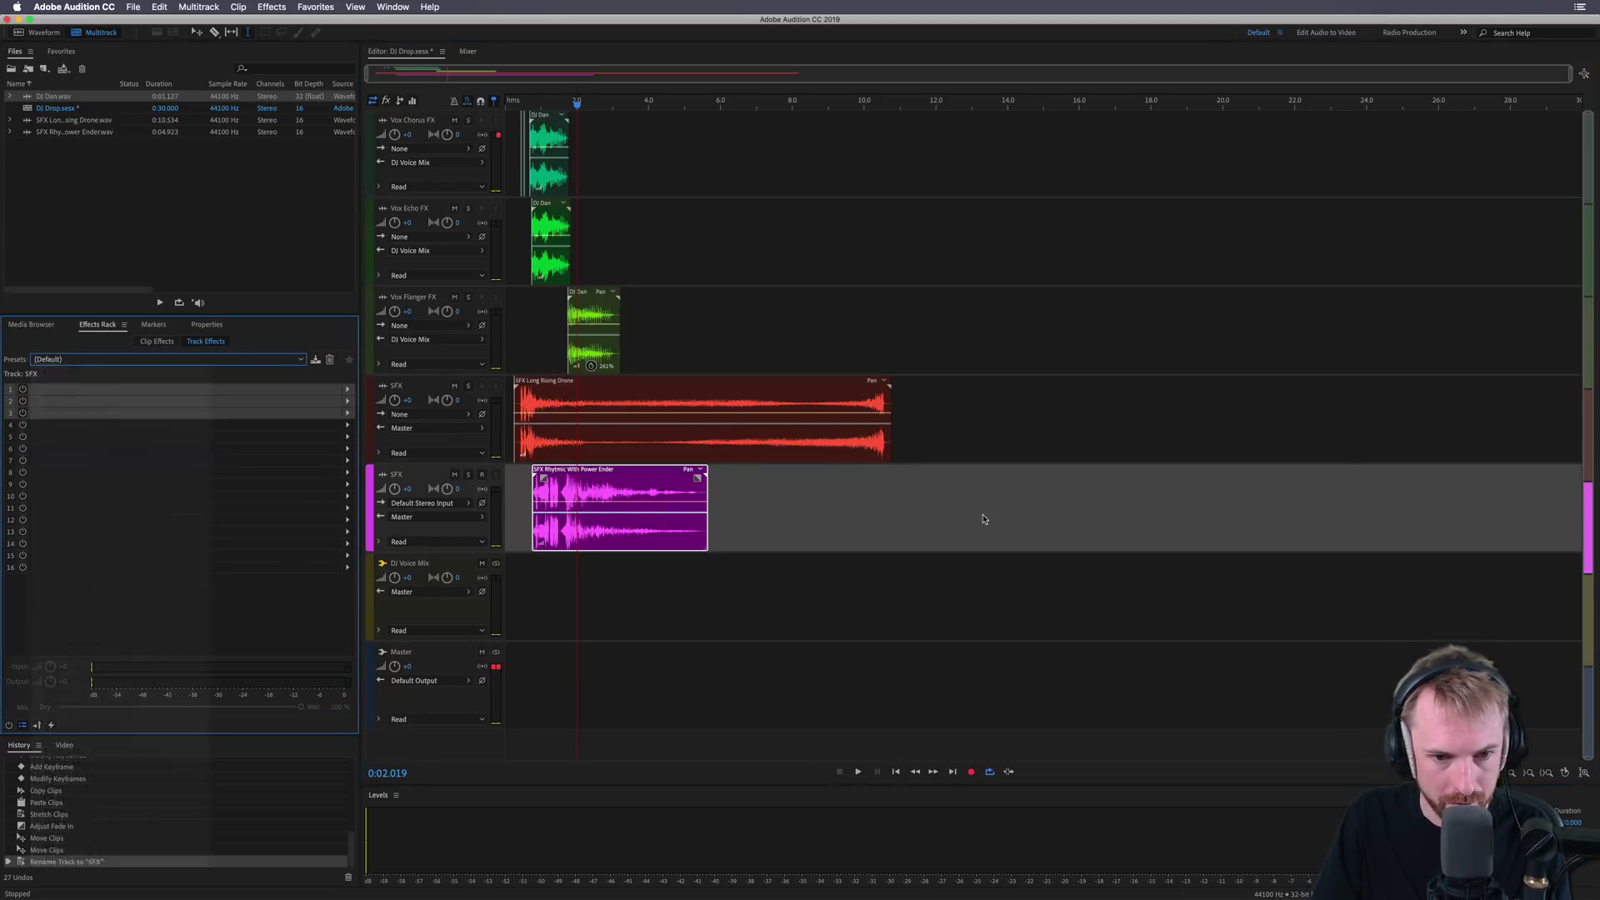
left_click(563, 483)
Solo the rhythmic SFX track, trim its clip before 1.351 s, and nudge it later.
key("space")
left_click(469, 475)
key("space")
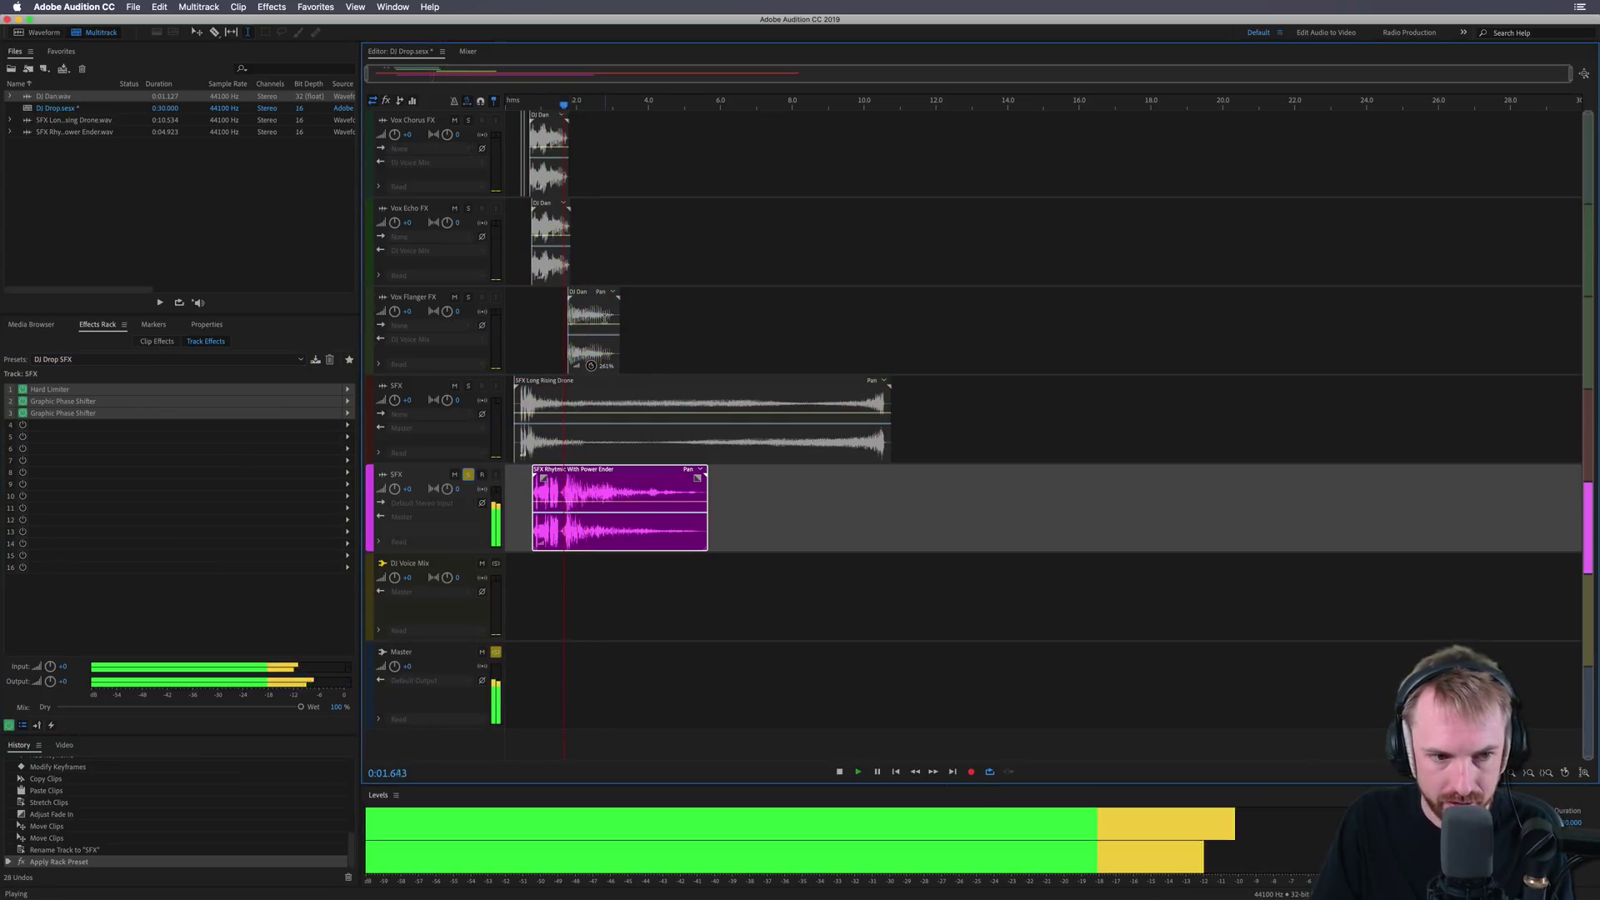
key("space")
scroll(561, 86, "up", 5)
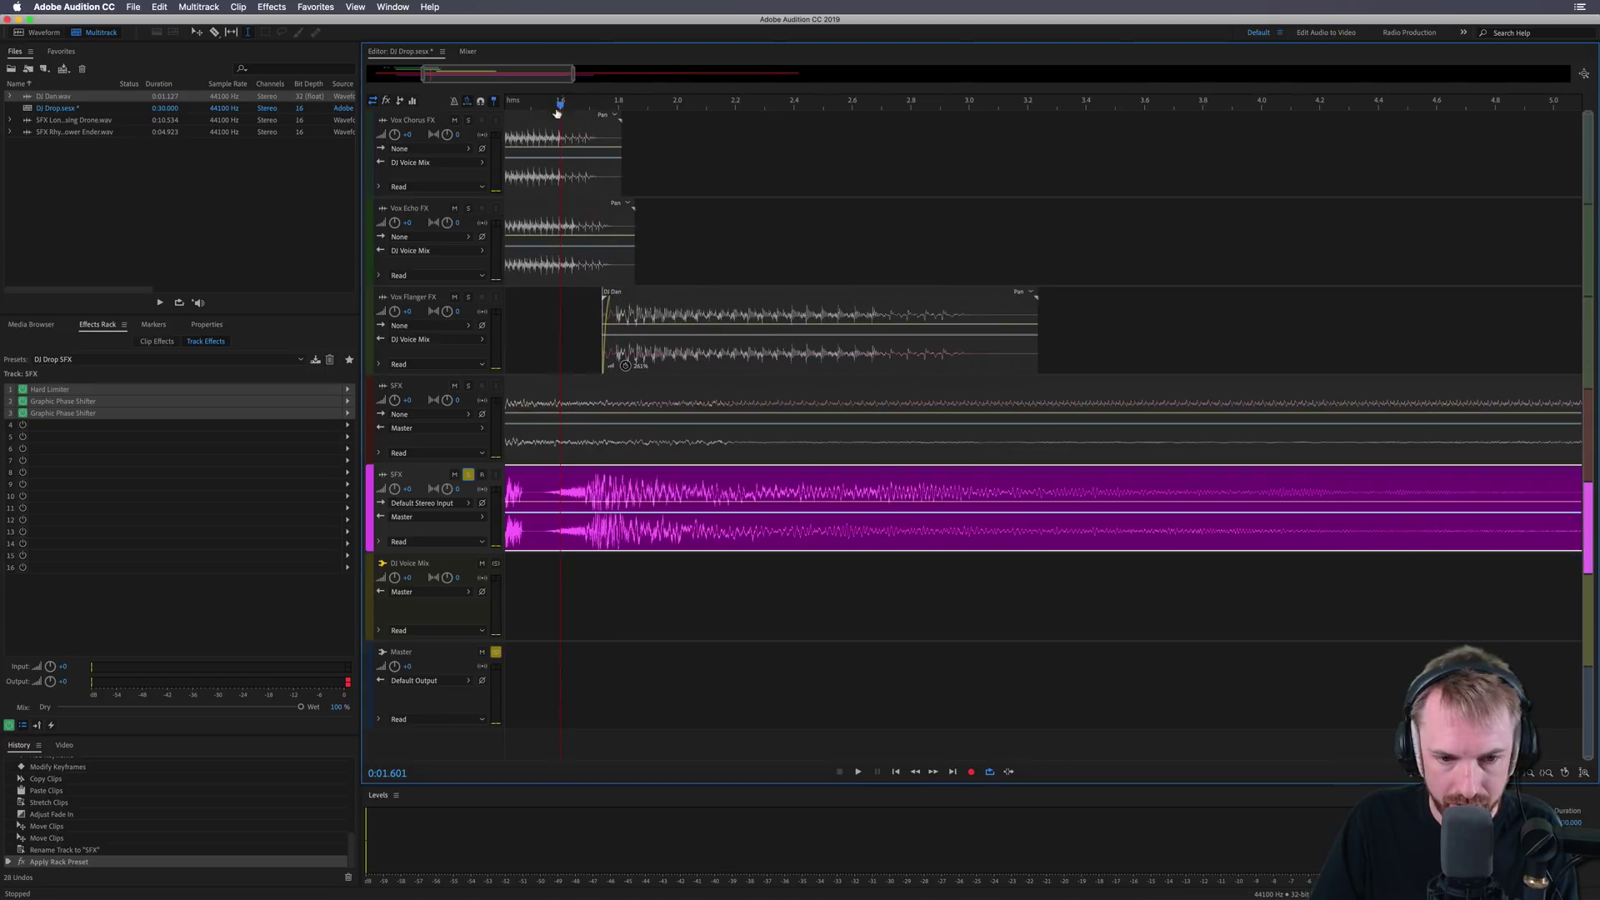
key("shift+Home")
key("Delete")
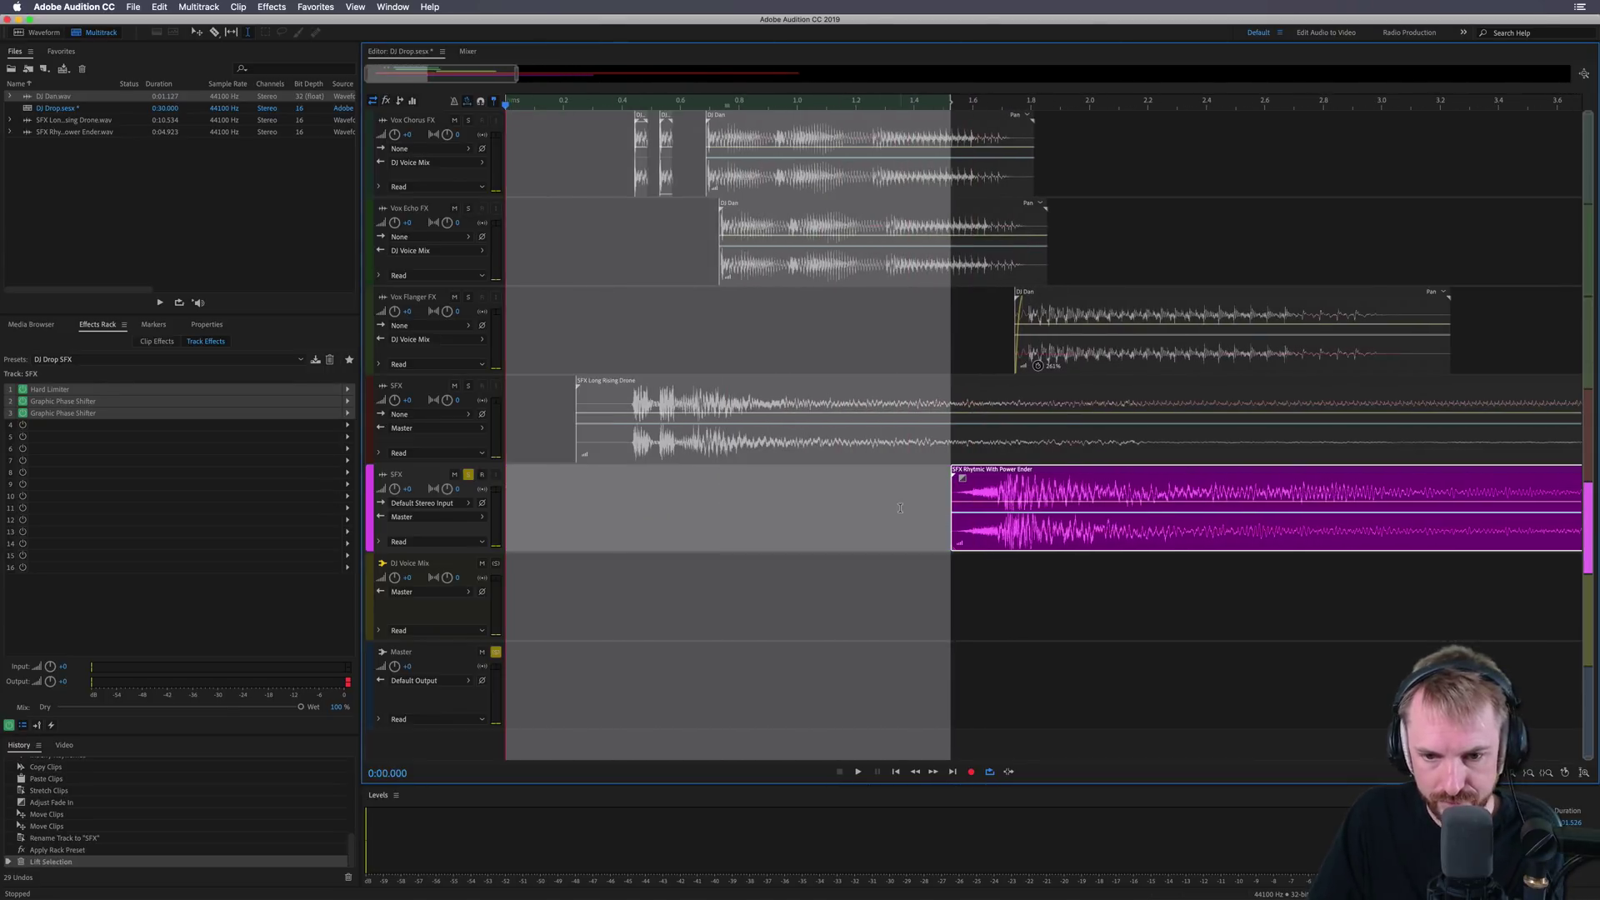
left_click(900, 509)
left_click_drag(1015, 483, 1034, 483)
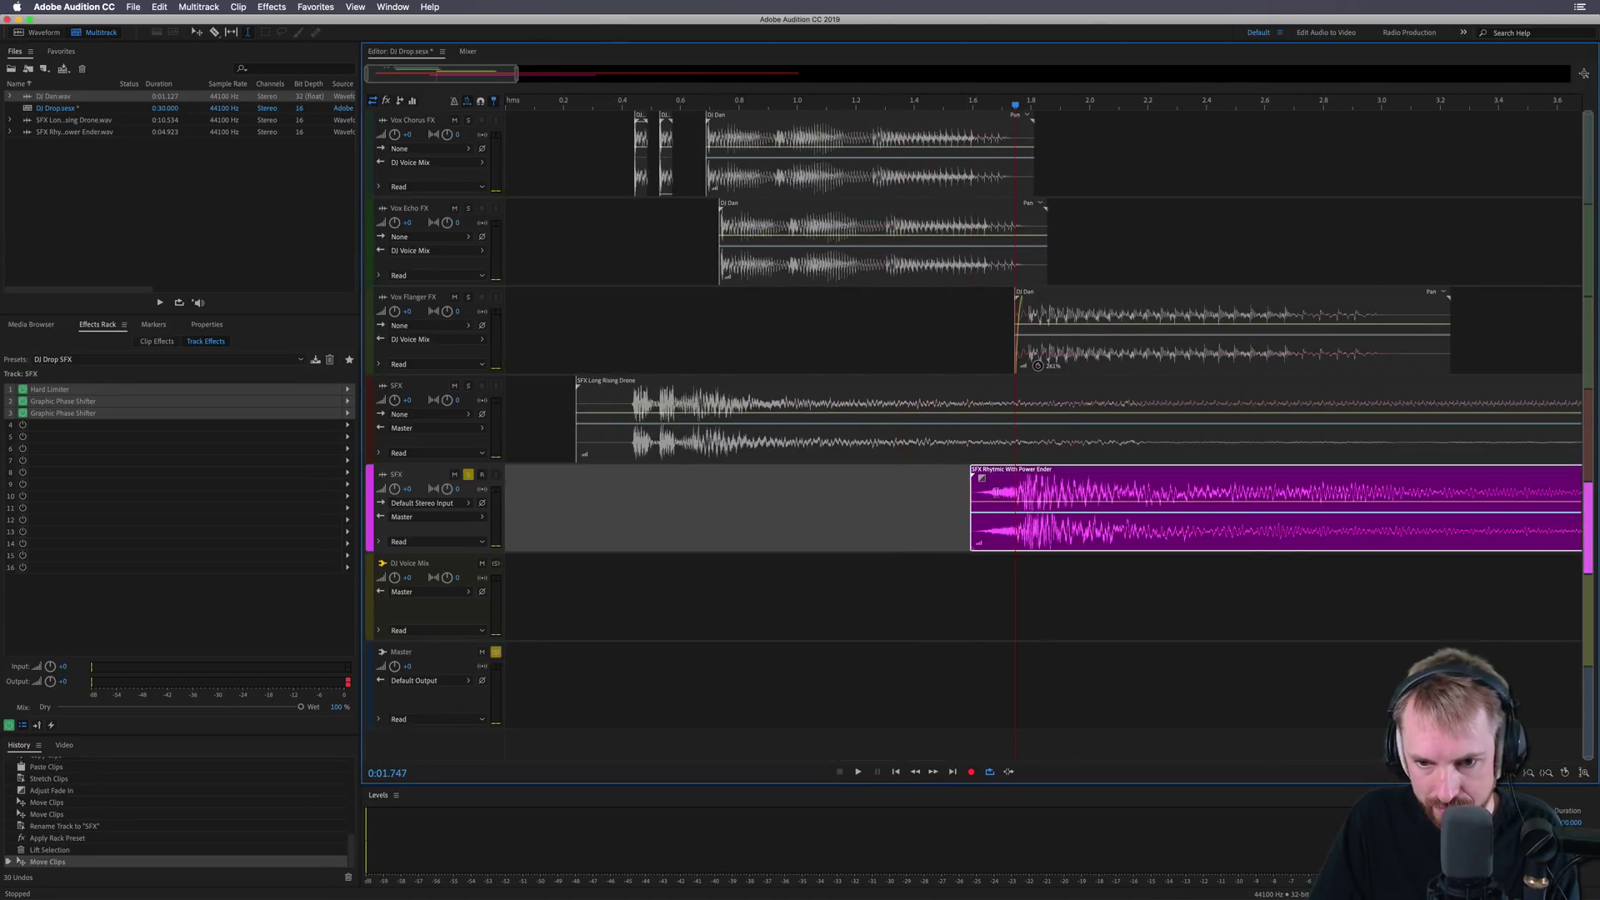
Unsolo the rhythmic SFX track and play back the whole mix from the start.
left_click(469, 474)
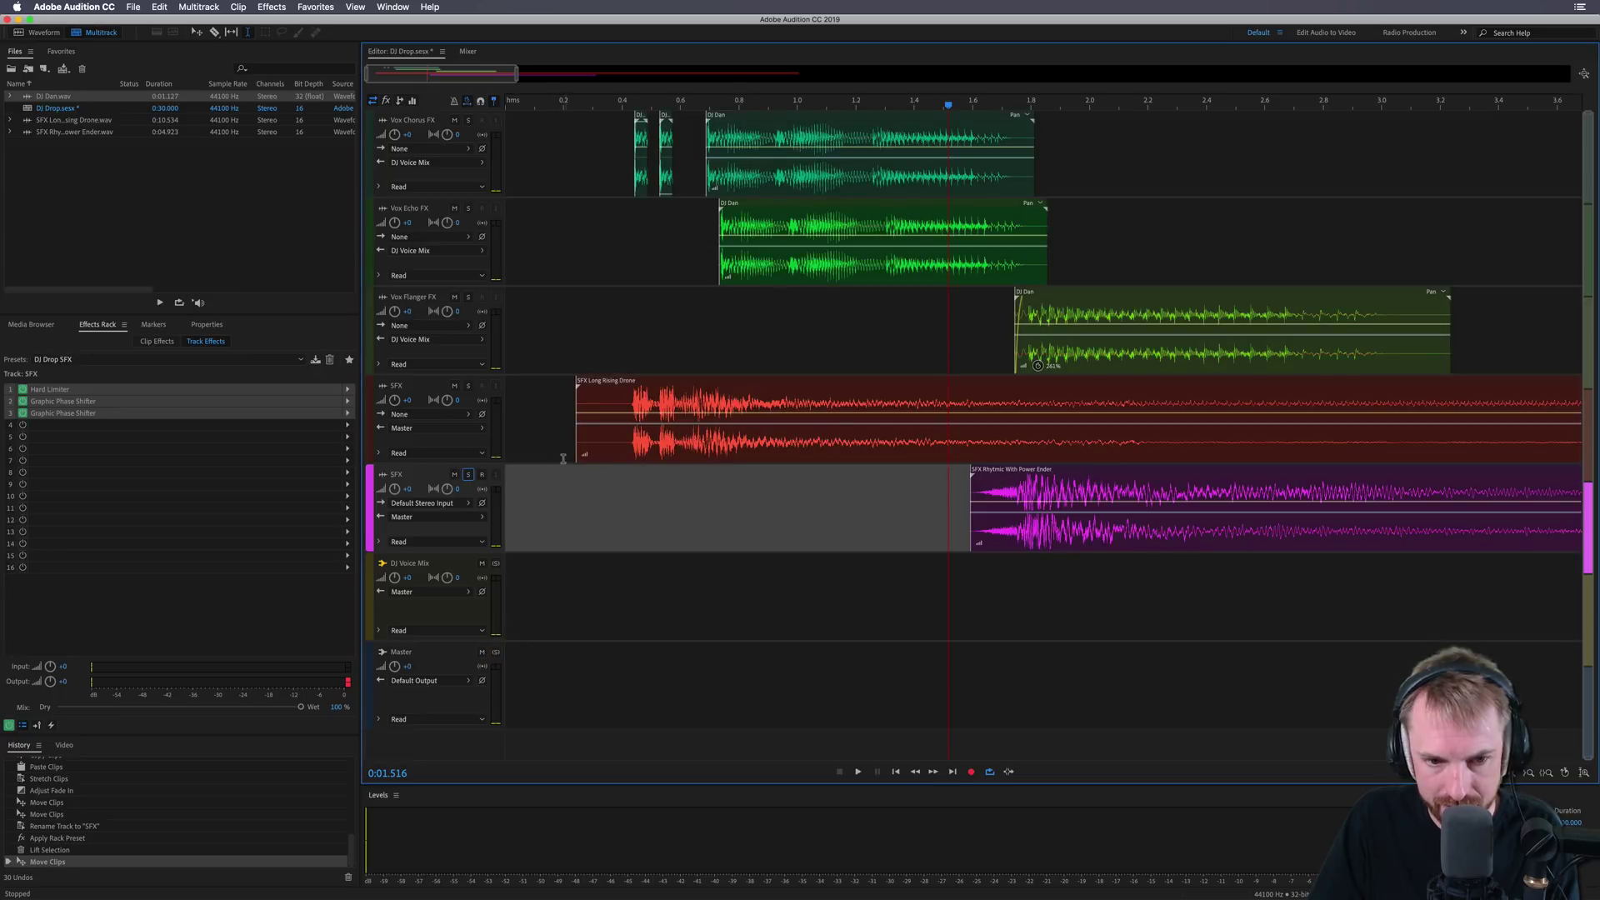
left_click(563, 417)
left_click(592, 417)
key("space")
scroll(638, 104, "down", 5)
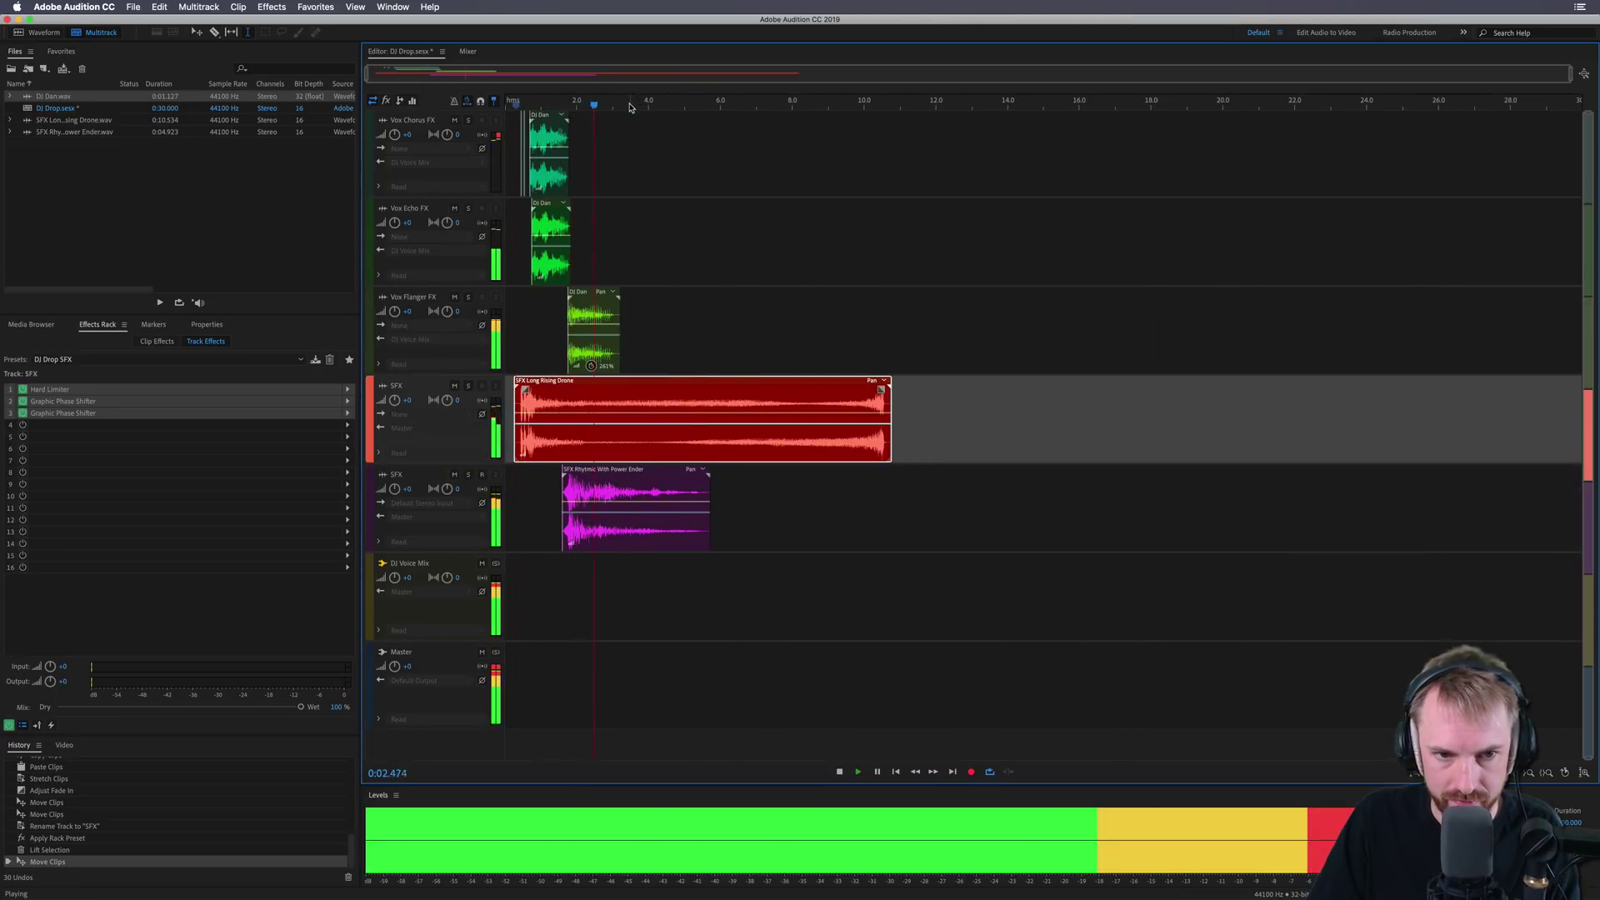
scroll(675, 344, "up", 5)
key("space")
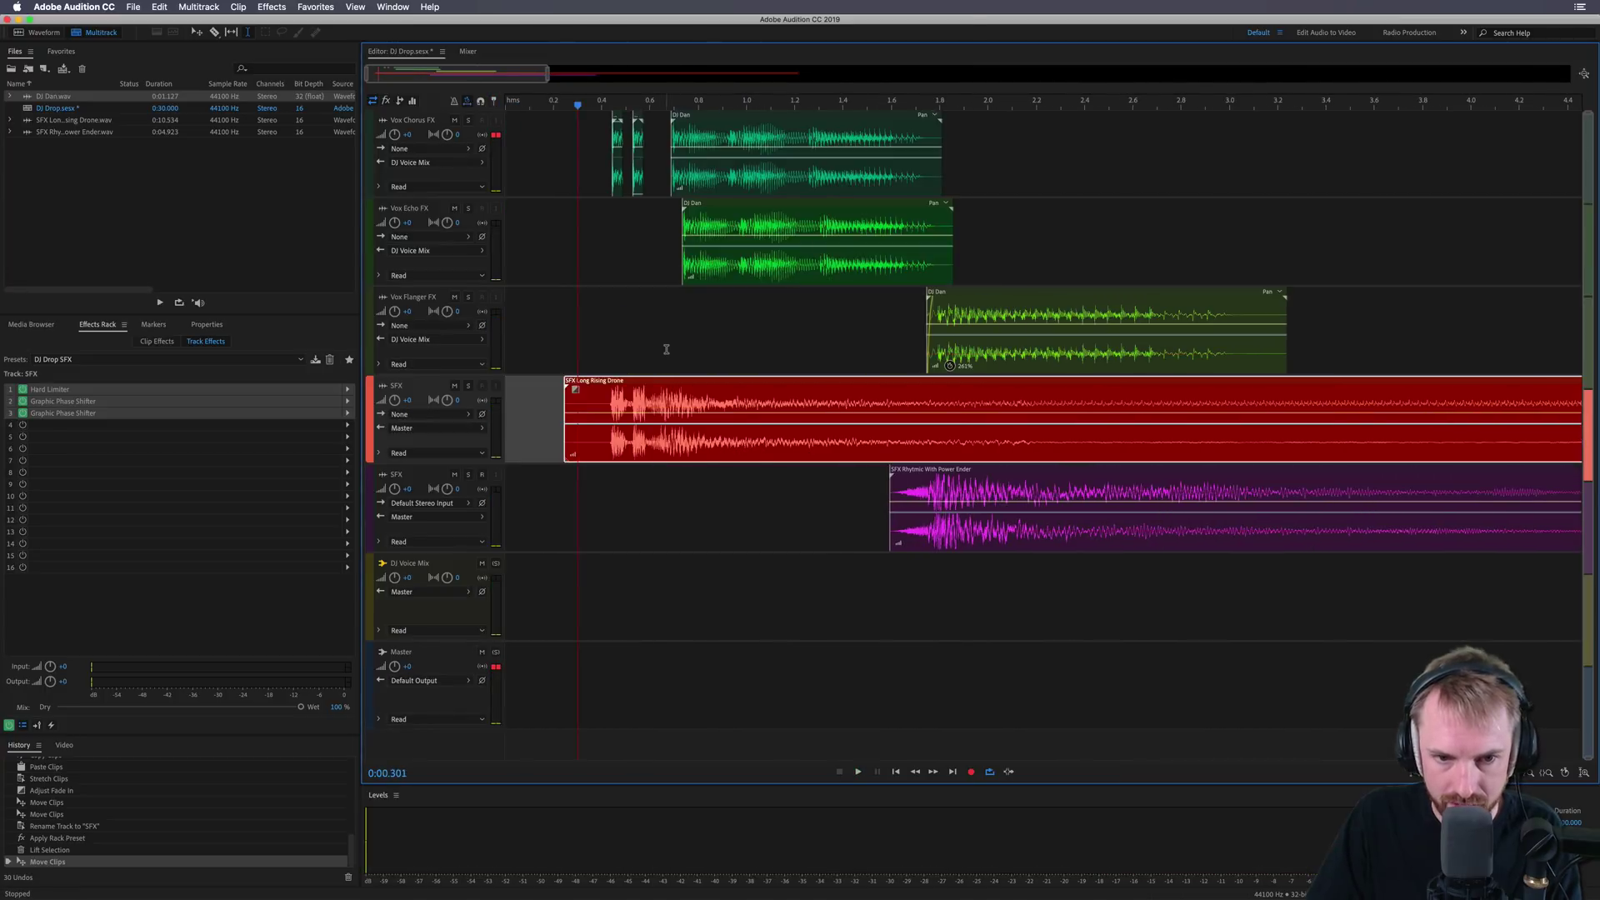
Move the DJ Dan flanger clip and rhythmic SFX clip together slightly later.
left_click(987, 350)
left_click(962, 500, "super")
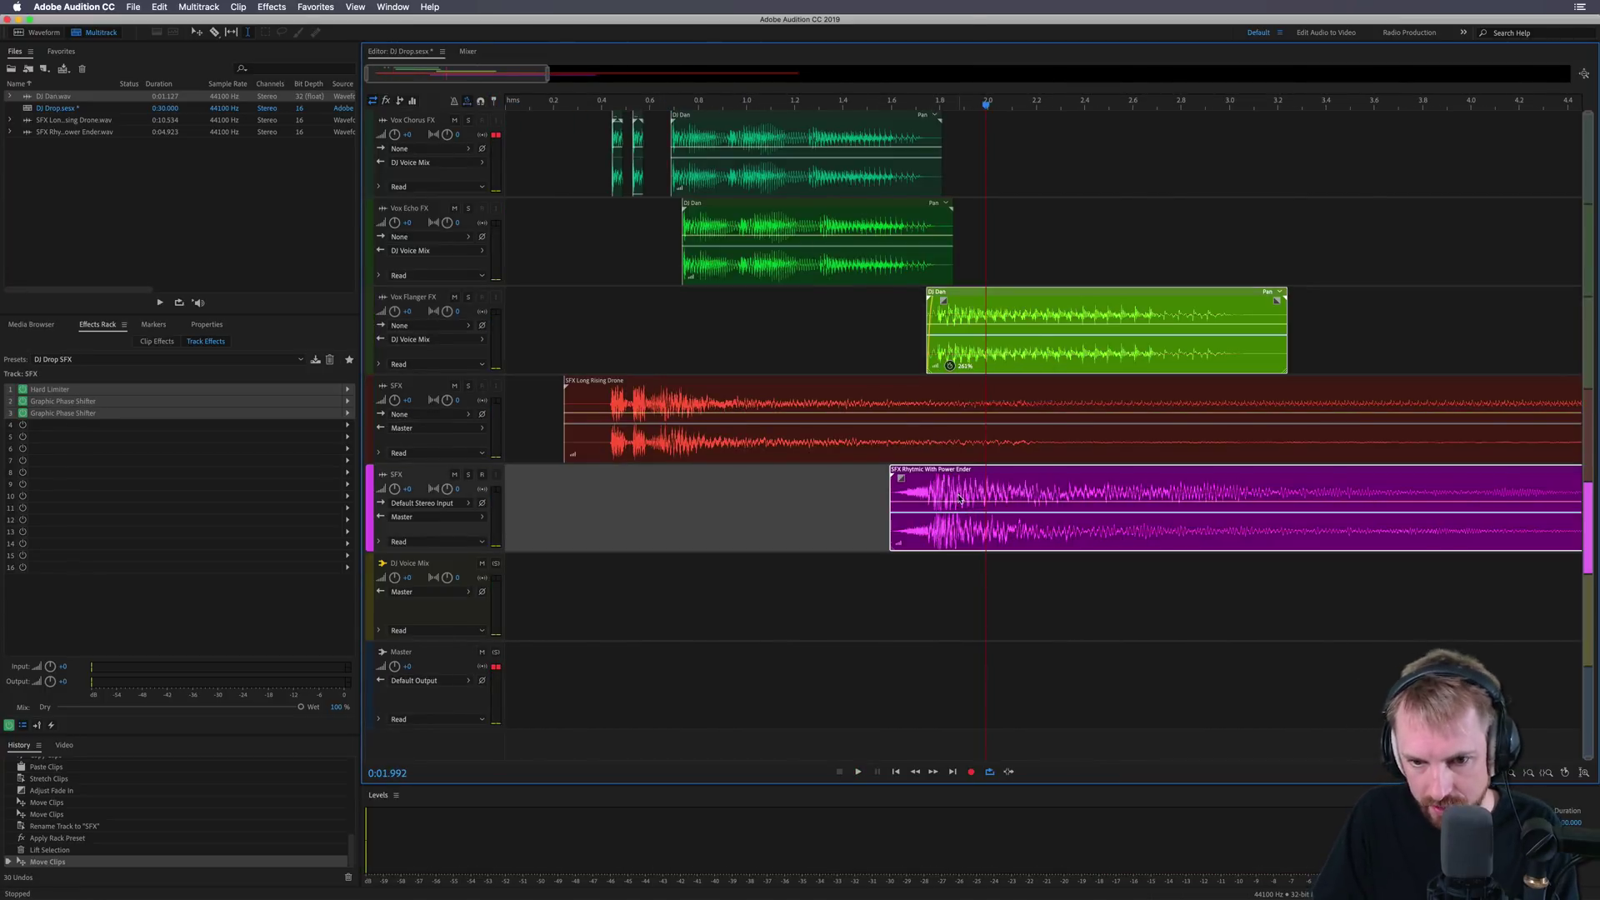
left_click_drag(948, 482, 964, 481)
left_click(861, 104)
key("space")
key("space")
key("space")
Dip the rhythmic SFX clip's volume to -3.1 dB with a keyframe.
key("space")
left_click(945, 484)
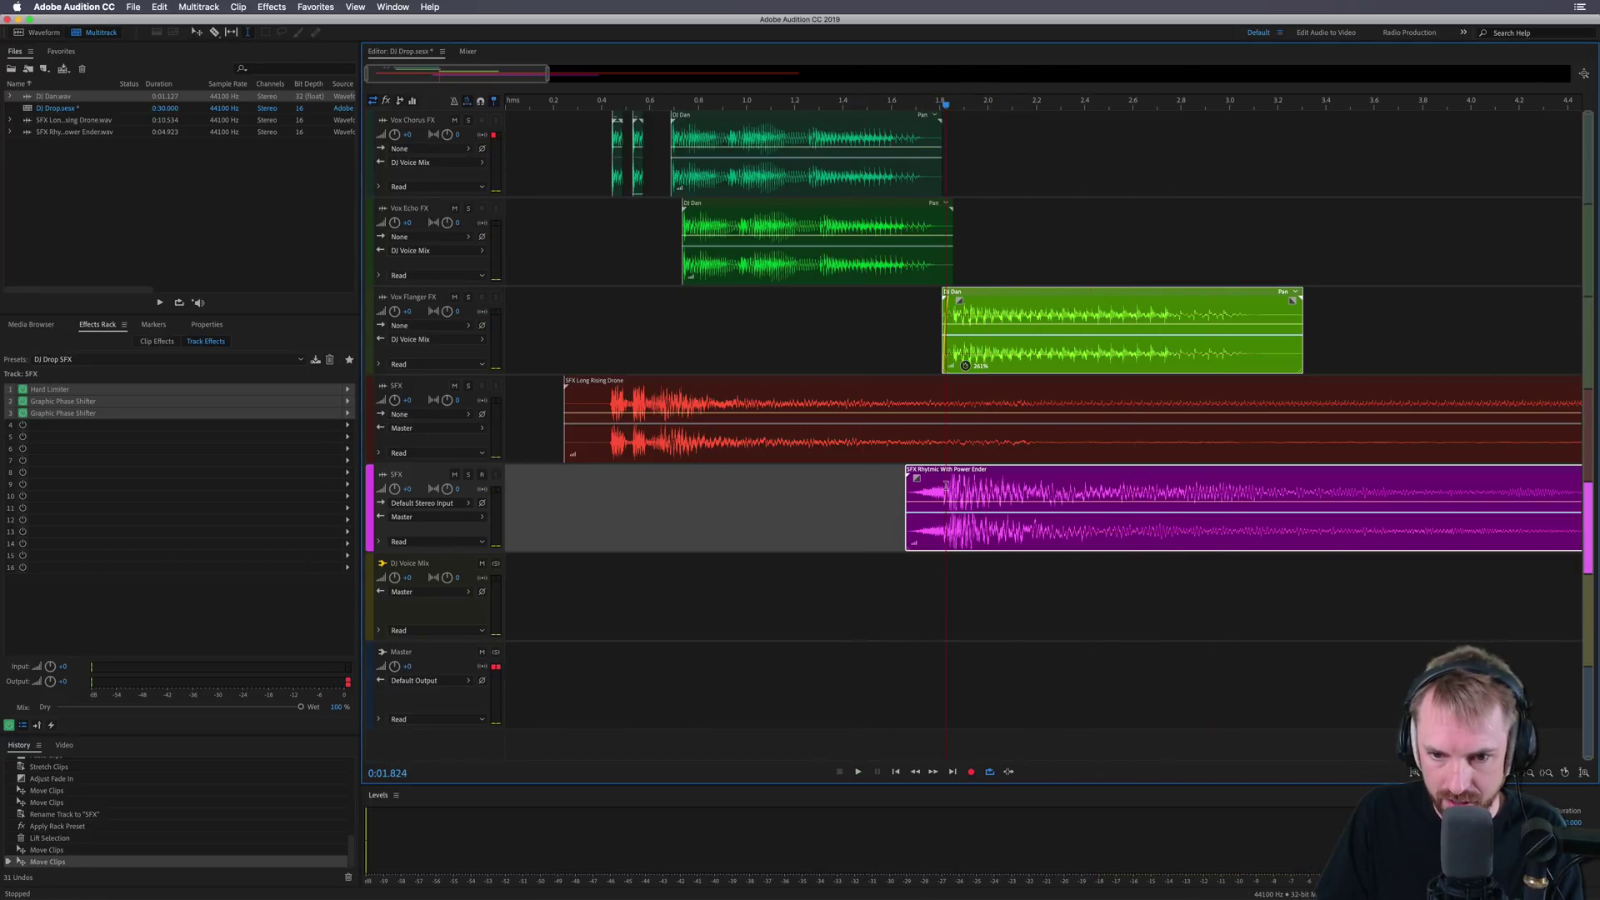
left_click_drag(950, 503, 948, 508)
left_click(807, 500)
key("space")
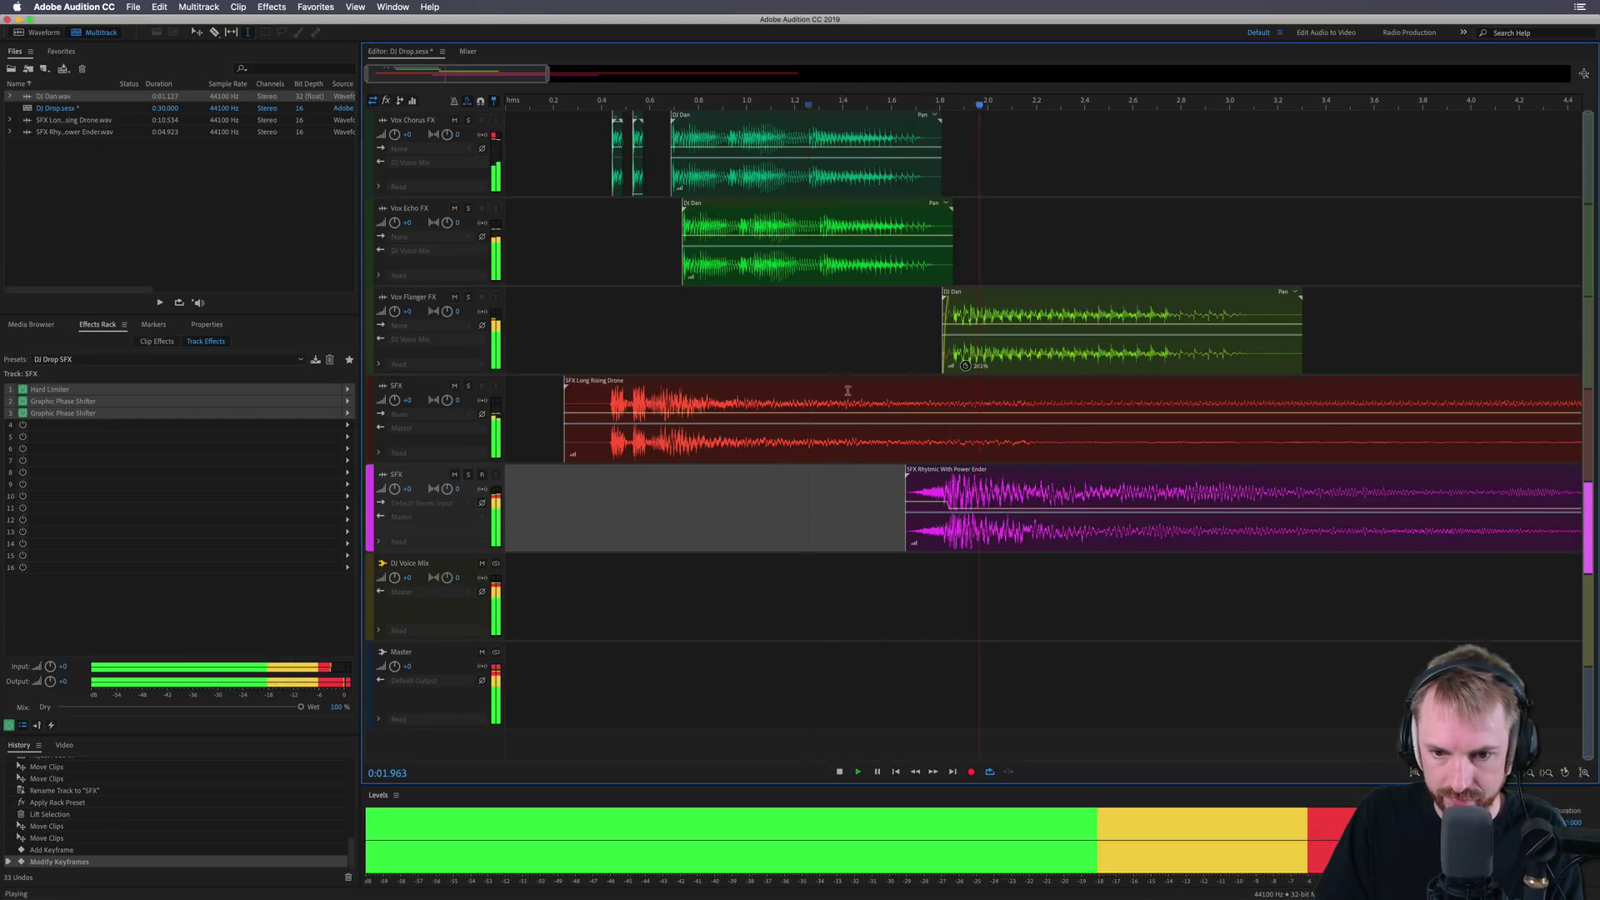
Duplicate the 262%-stretched DJ Dan clip from Vox Flanger FX onto Vox Echo FX and play it back.
left_click(572, 305)
scroll(1226, 392, "down", 5)
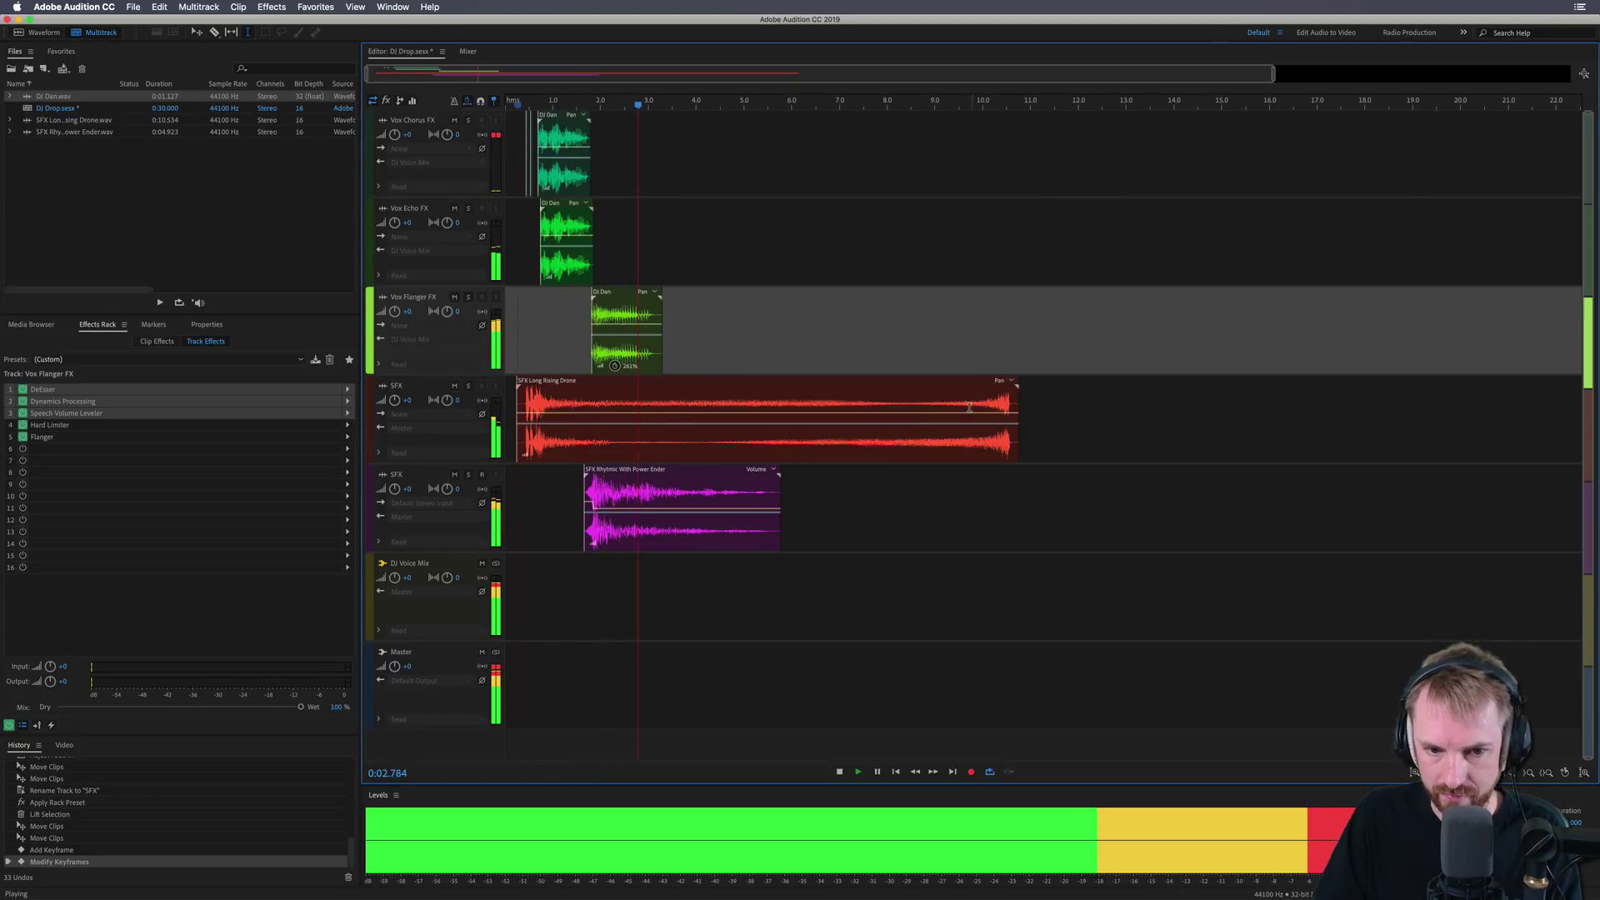
key("space")
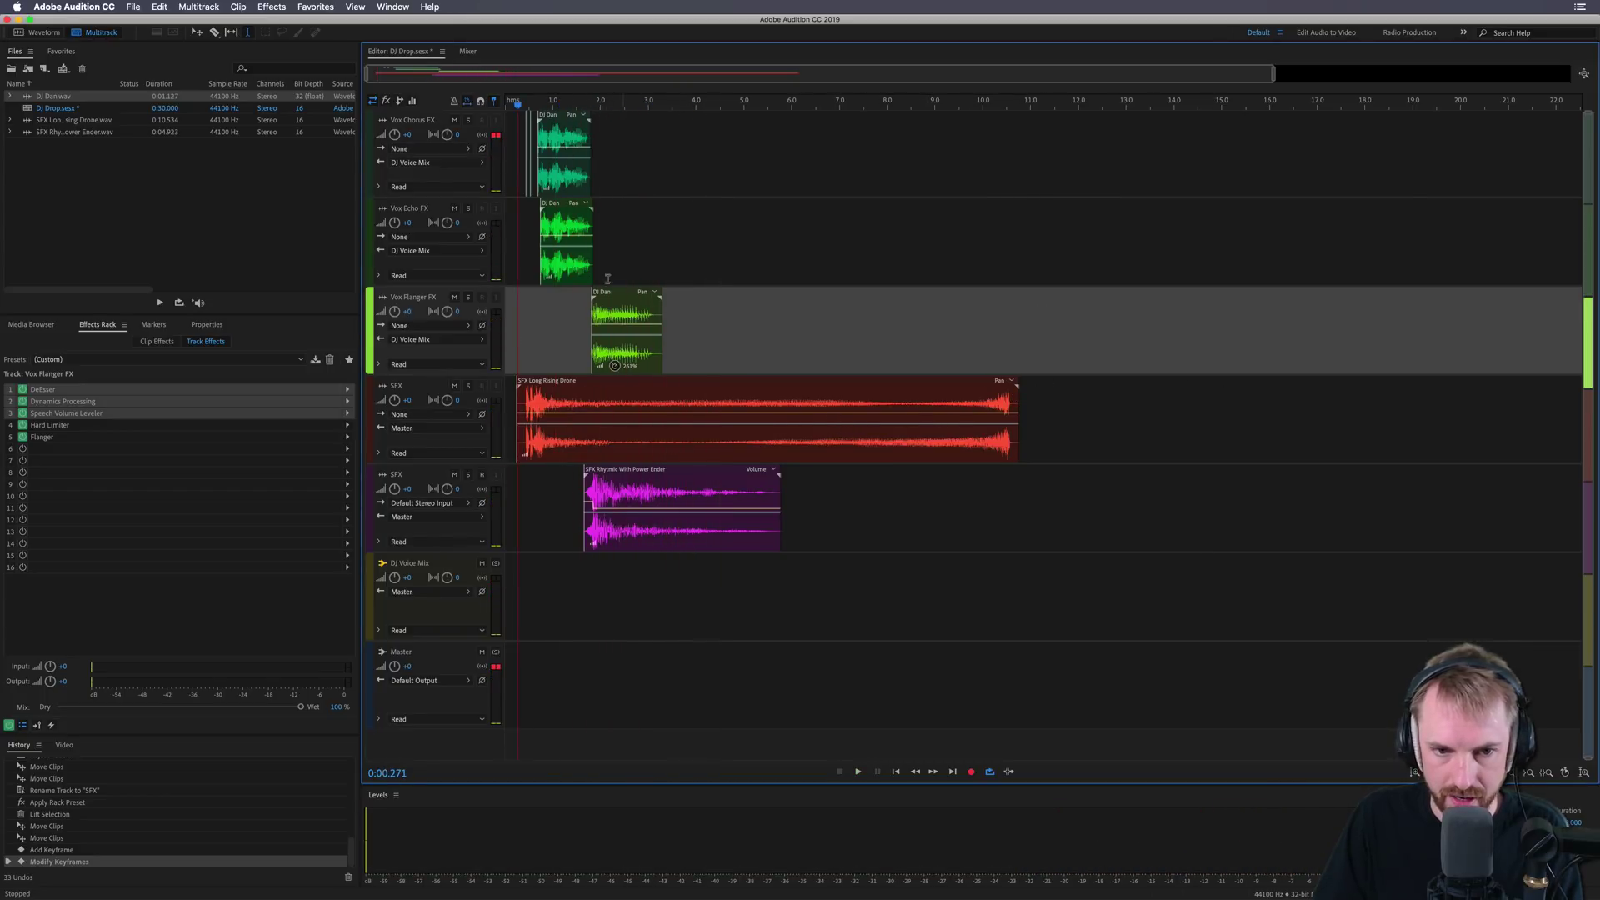
left_click_drag(604, 296, 604, 207)
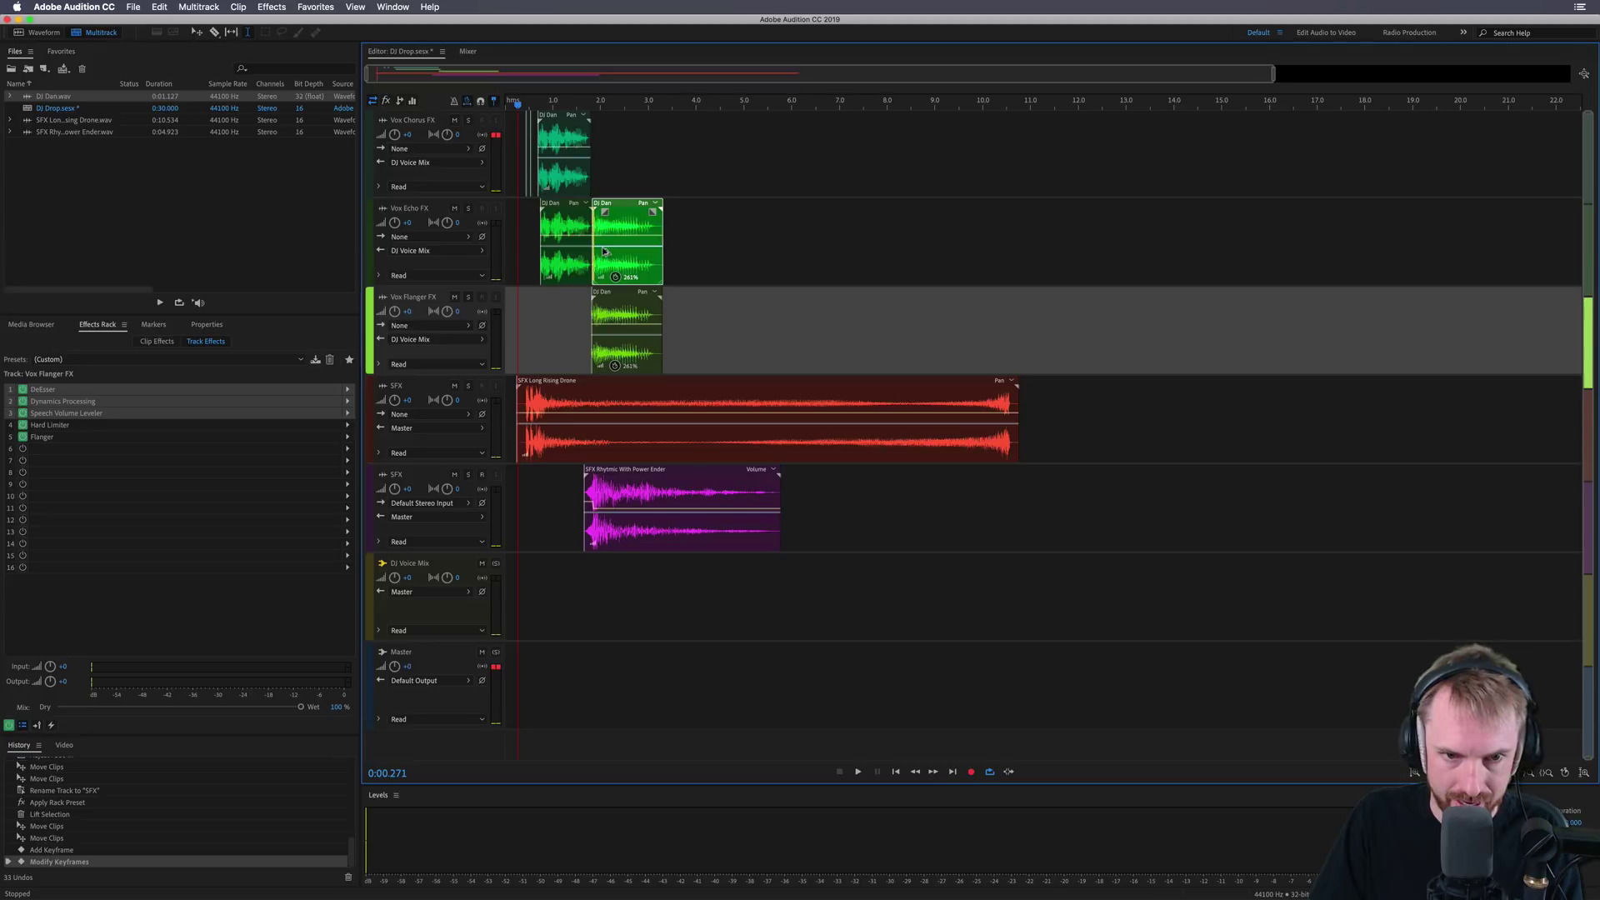
key("space")
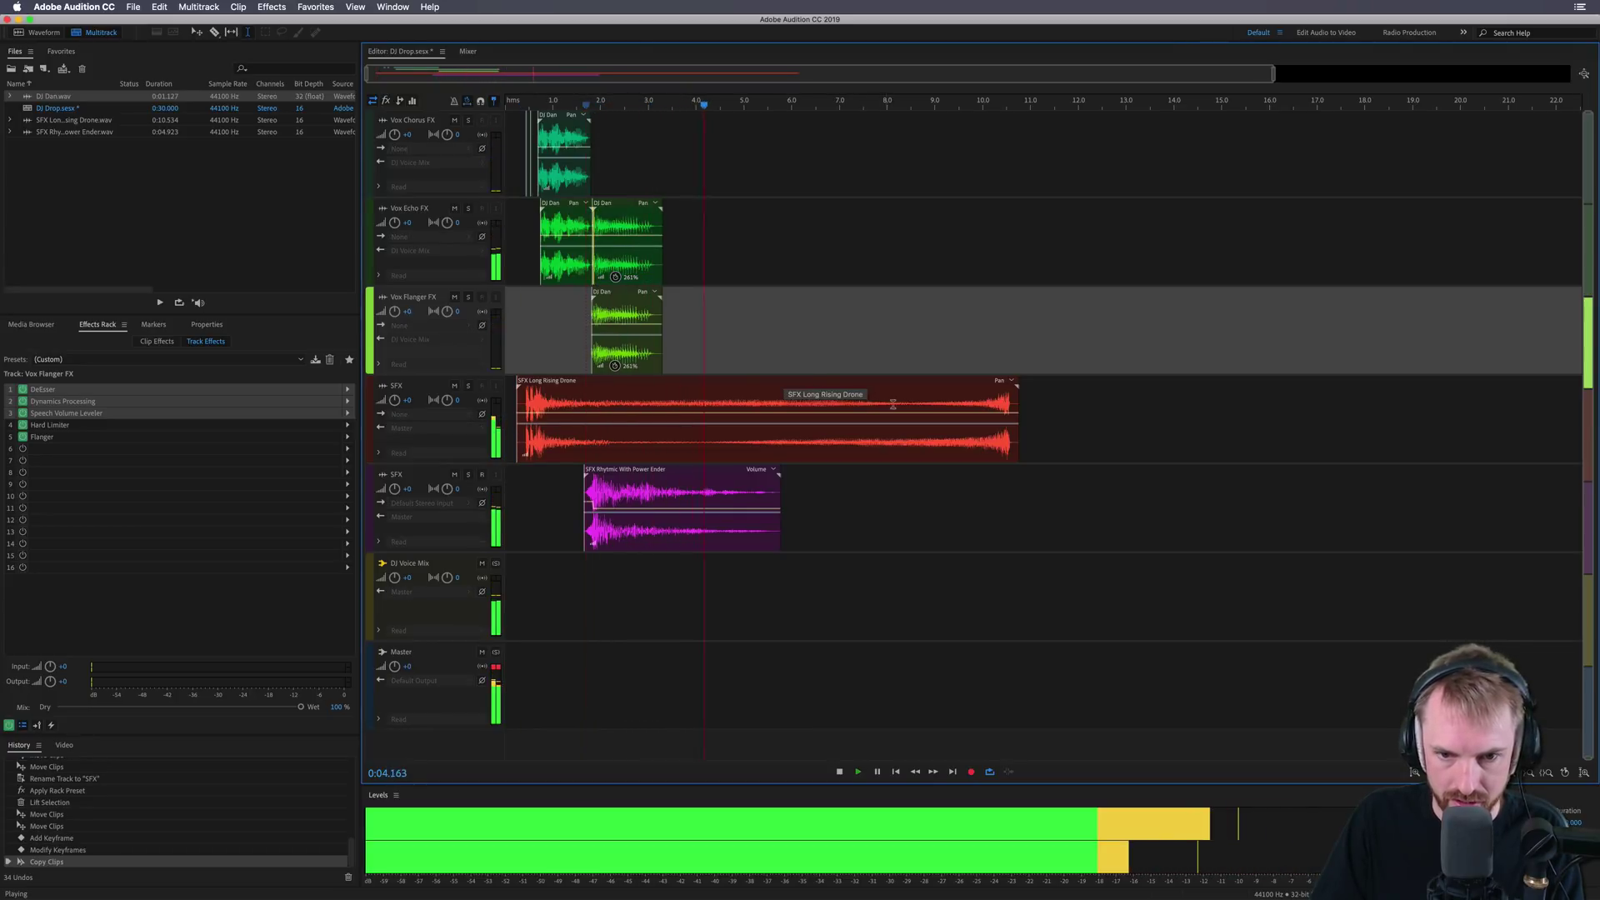
key("space")
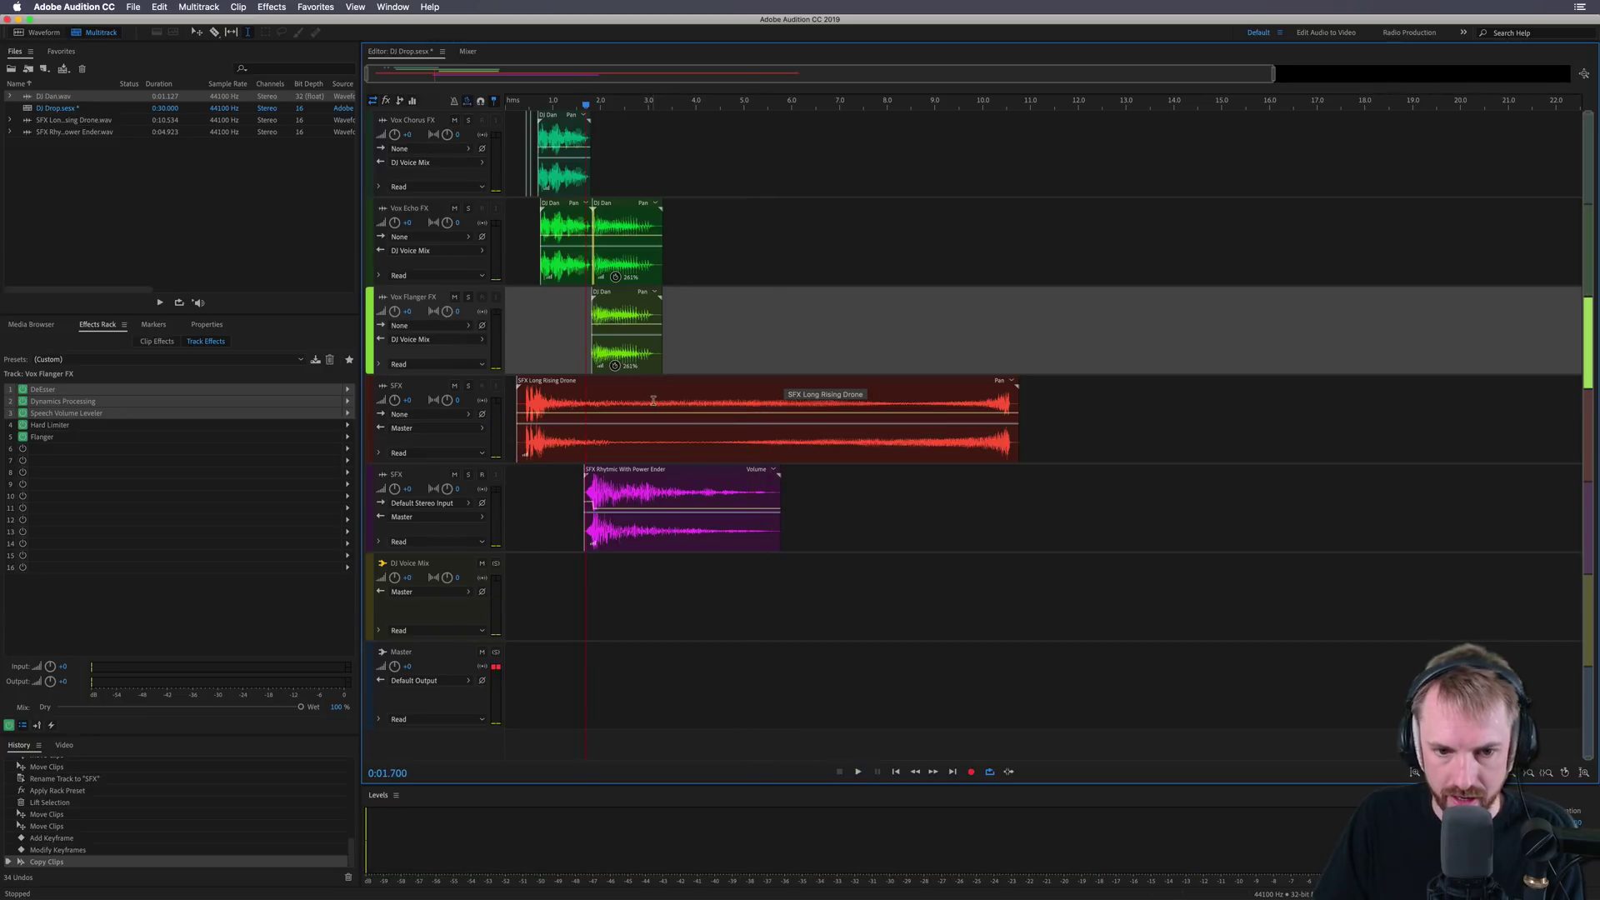
Delete the Long Rising Drone audio after 3.034 s.
left_click_drag(650, 402, 1089, 408)
left_click_drag(1207, 410, 1233, 408)
key("Delete")
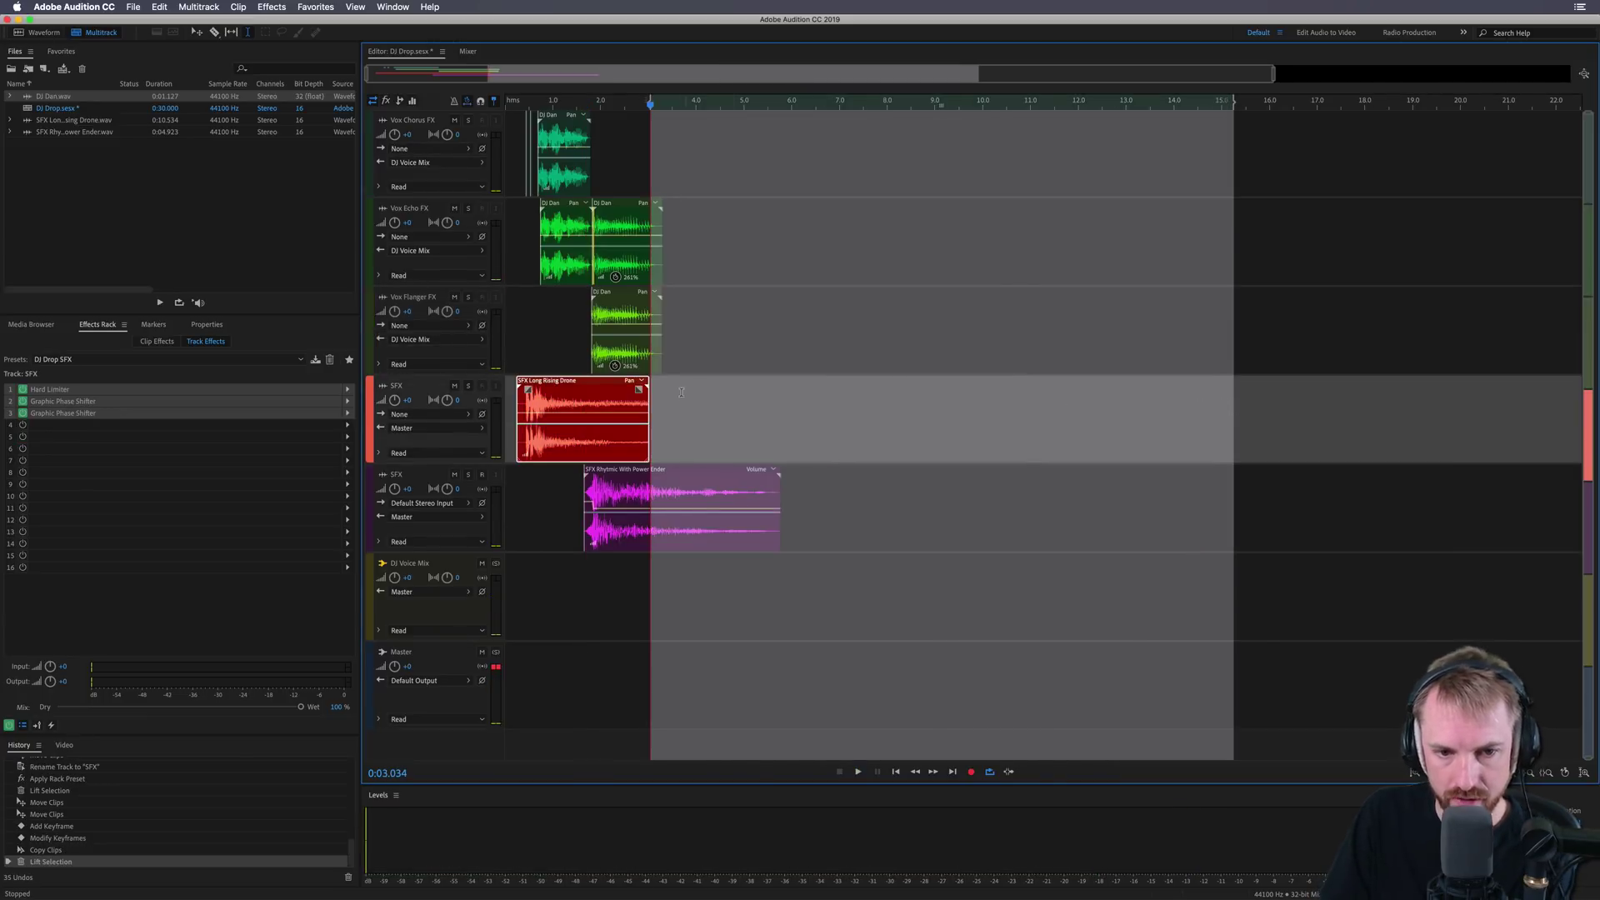
left_click(637, 392)
Add a fade-out to the shortened drone clip and listen to it.
left_click_drag(637, 392, 628, 390)
left_click(626, 330)
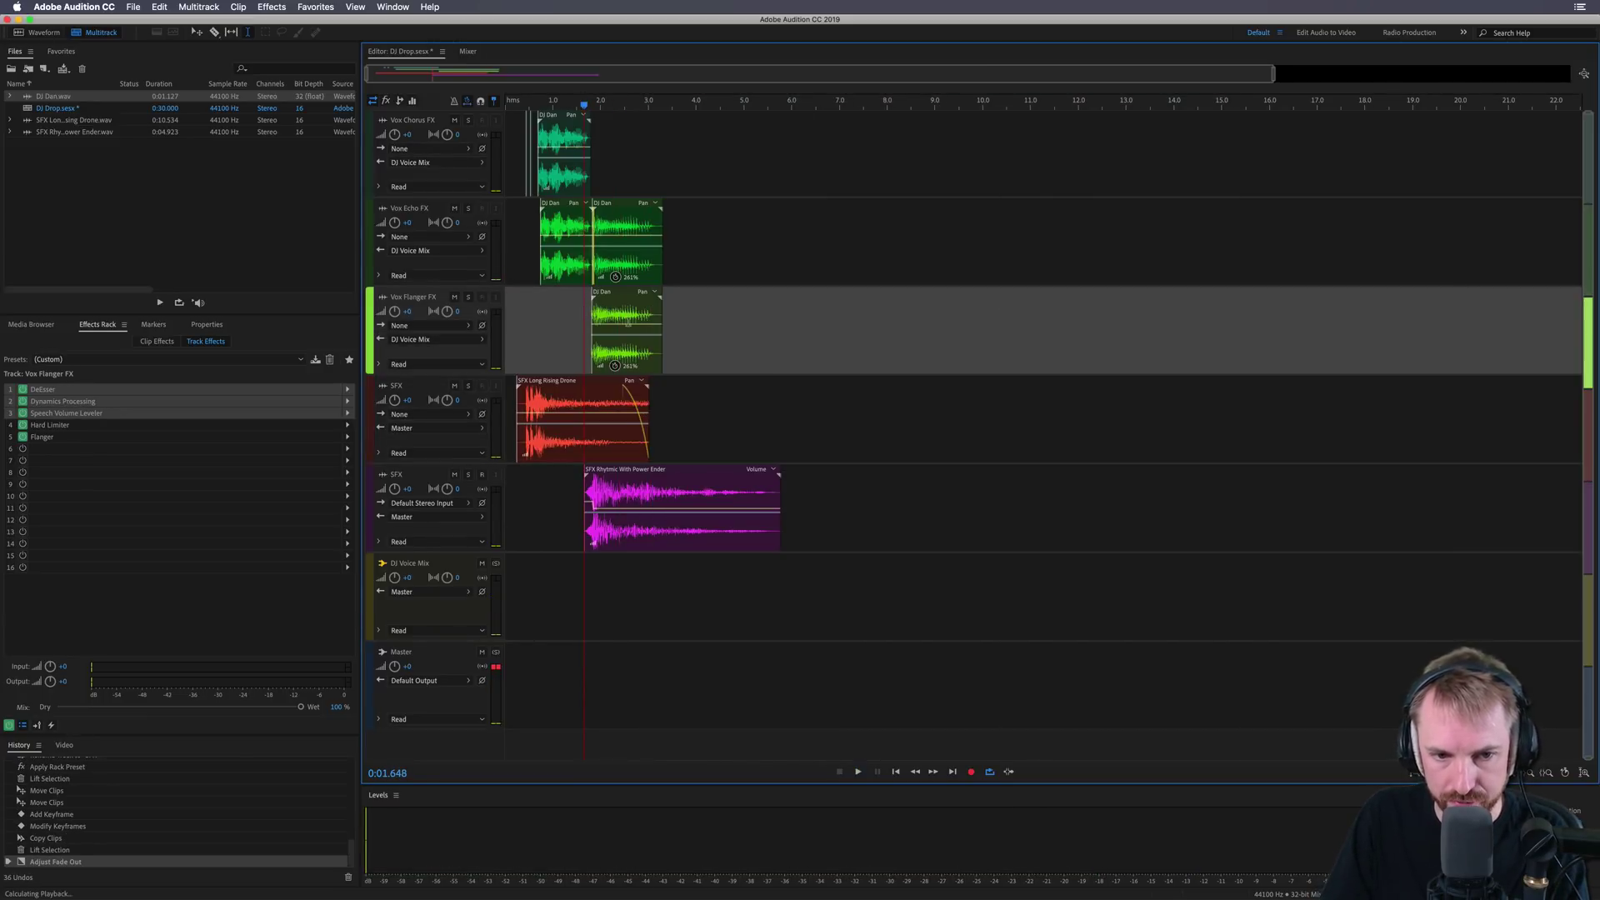
key("space")
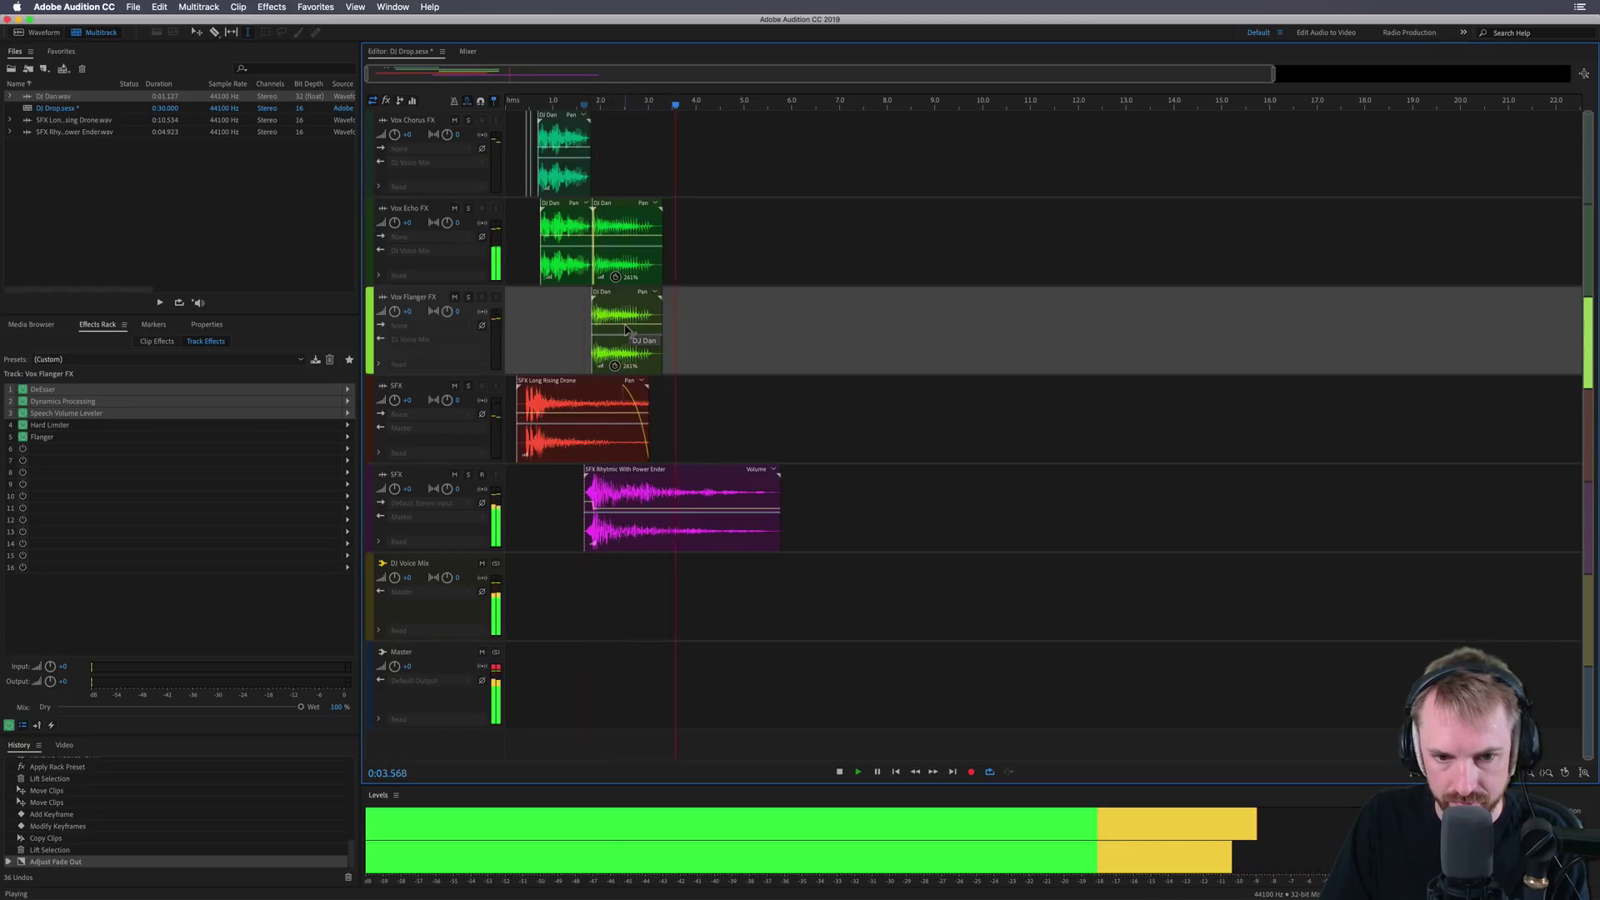
key("space")
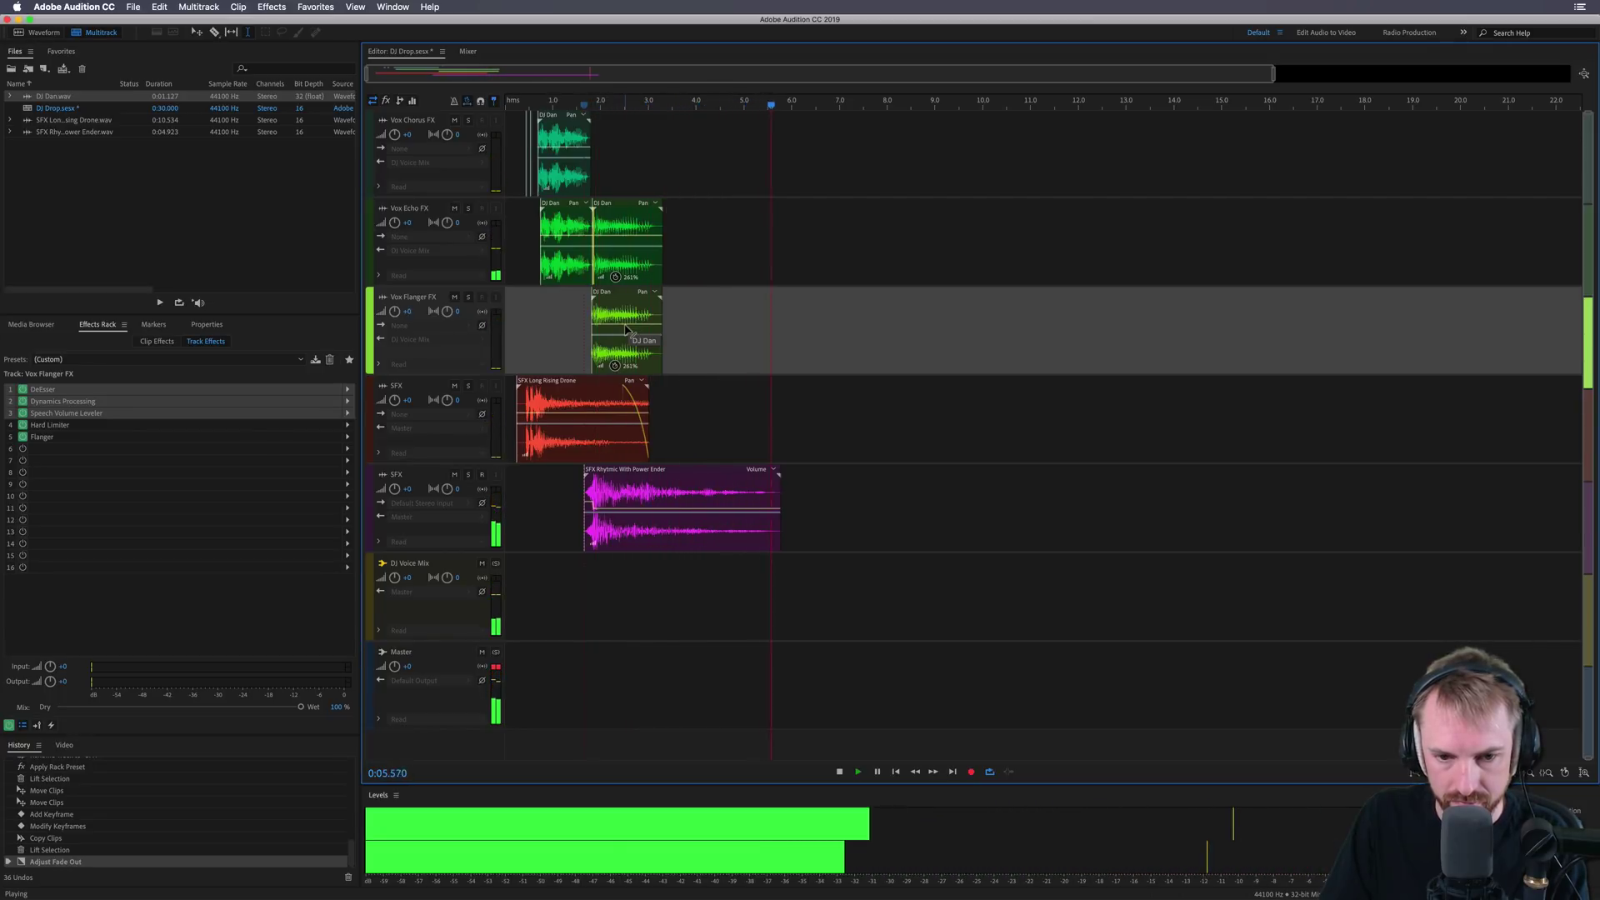
Give the rhythmic SFX clip a fade-out.
left_click(768, 478)
left_click_drag(770, 479, 714, 479)
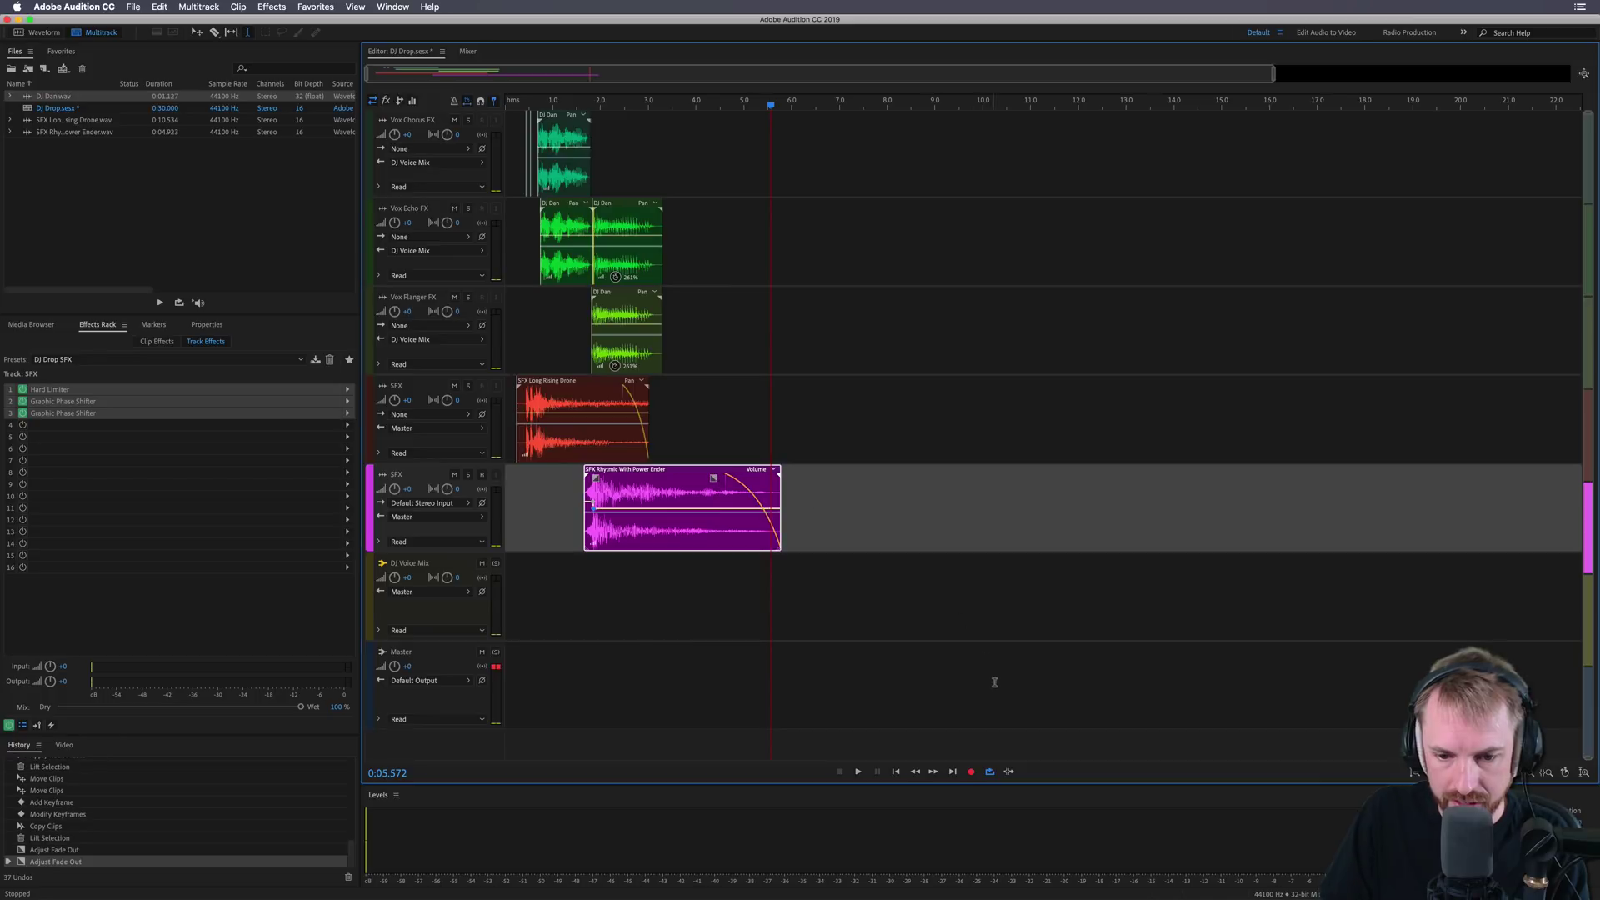
left_click(527, 320)
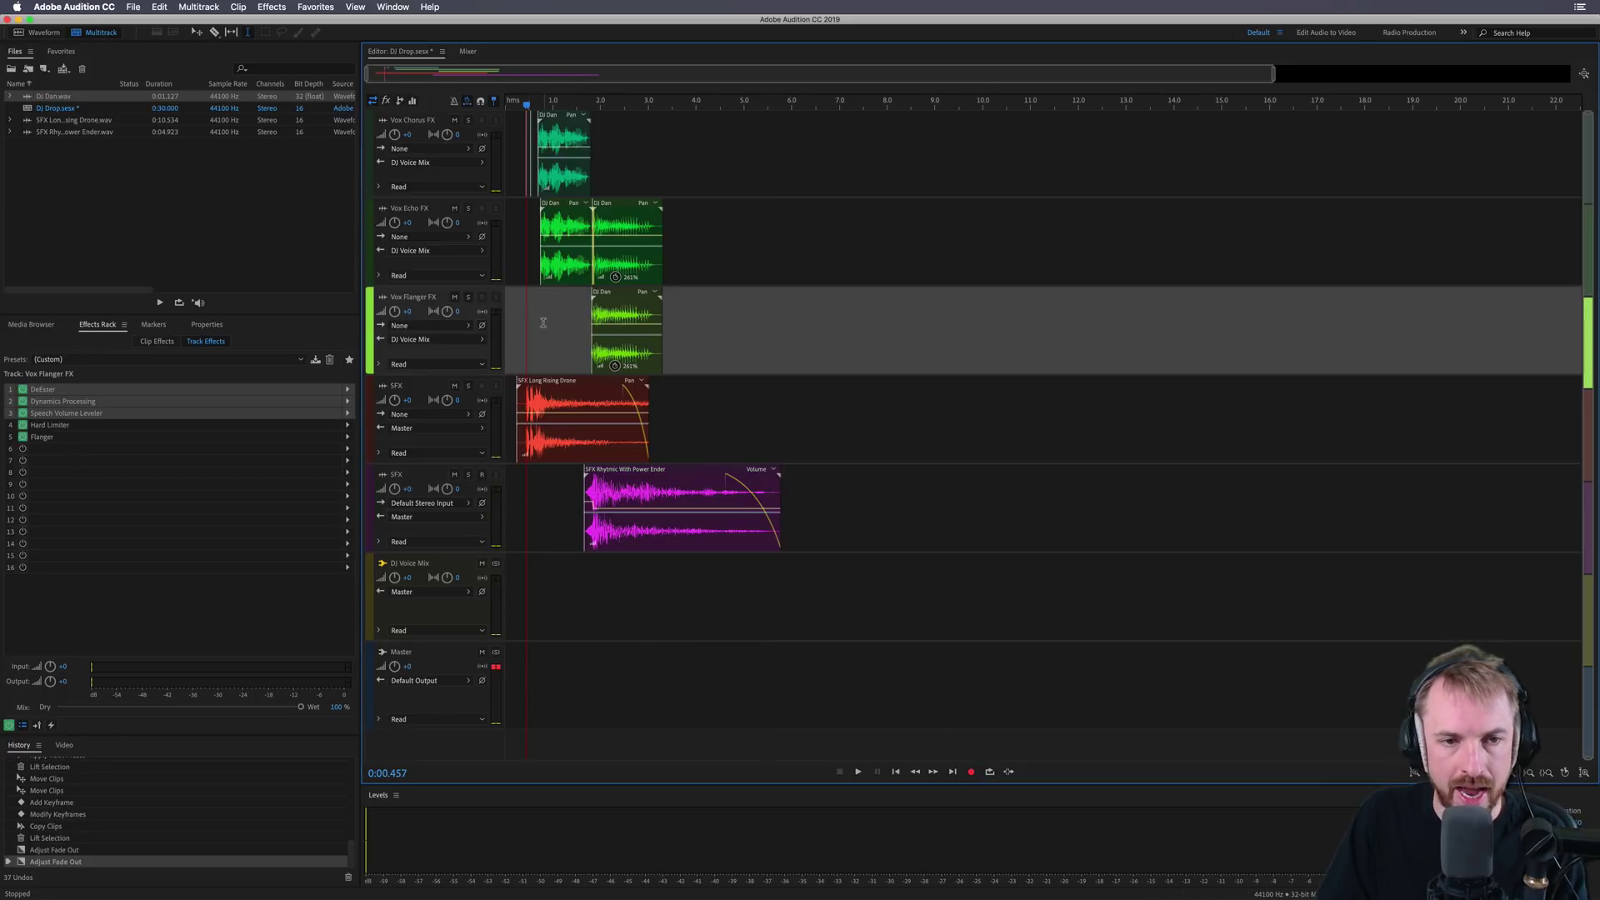
left_click(199, 6)
Mix down the entire session to a new file, DJ Drop Mixdown 1.
mouse_move(269, 60)
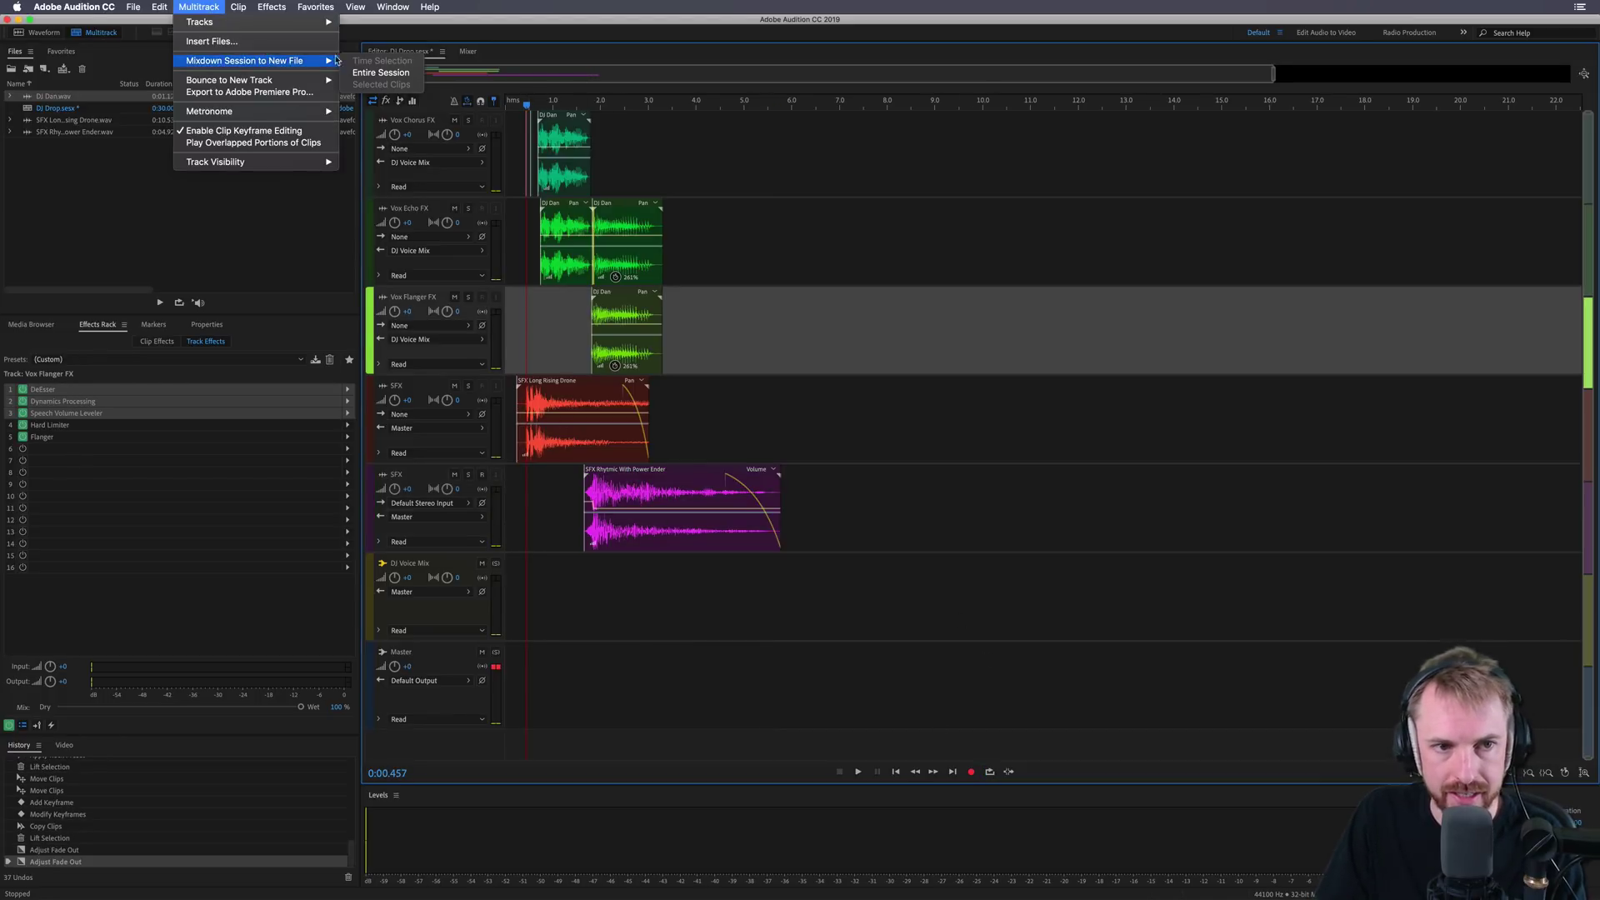
left_click(402, 67)
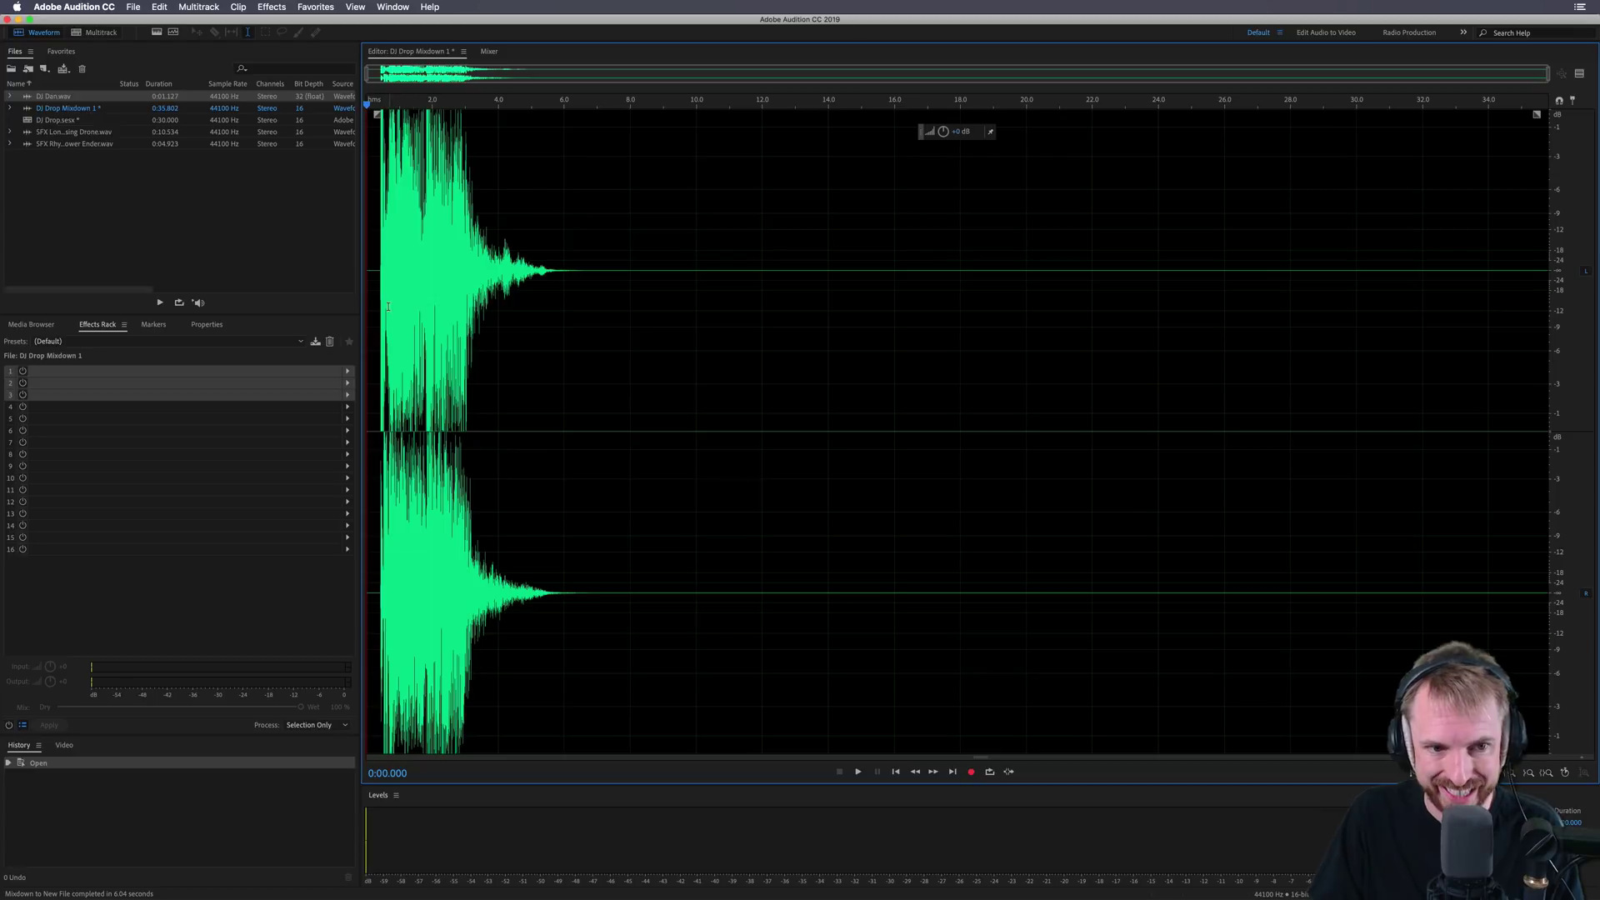
Normalize DJ Drop Mixdown 1 to -0.1 dB via Favorites and play it back.
key("space")
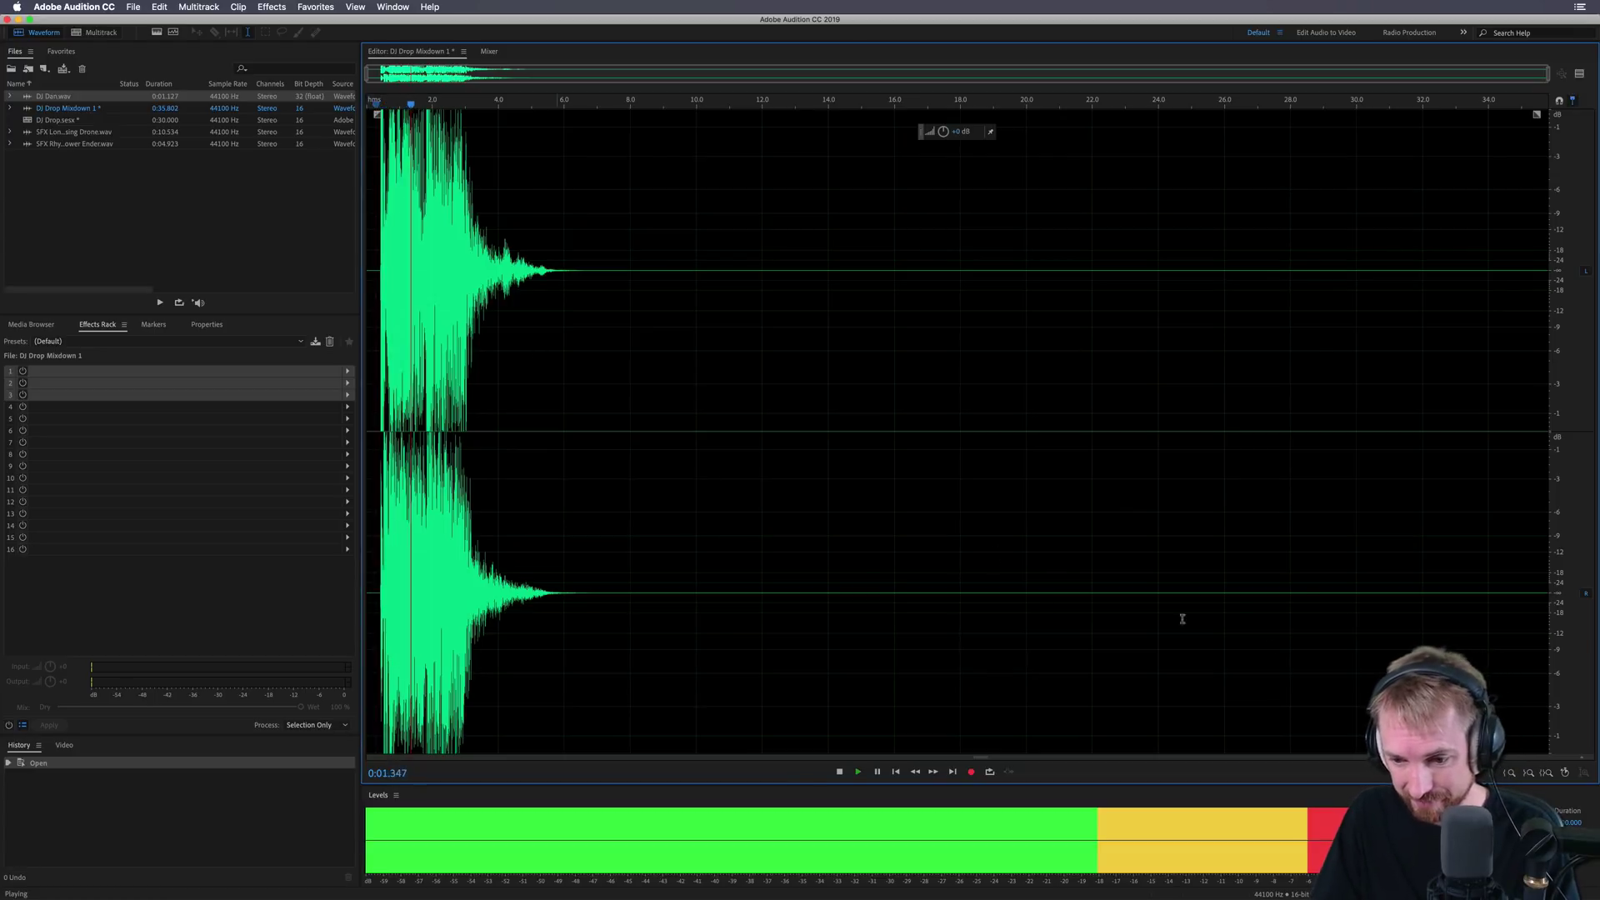
key("space")
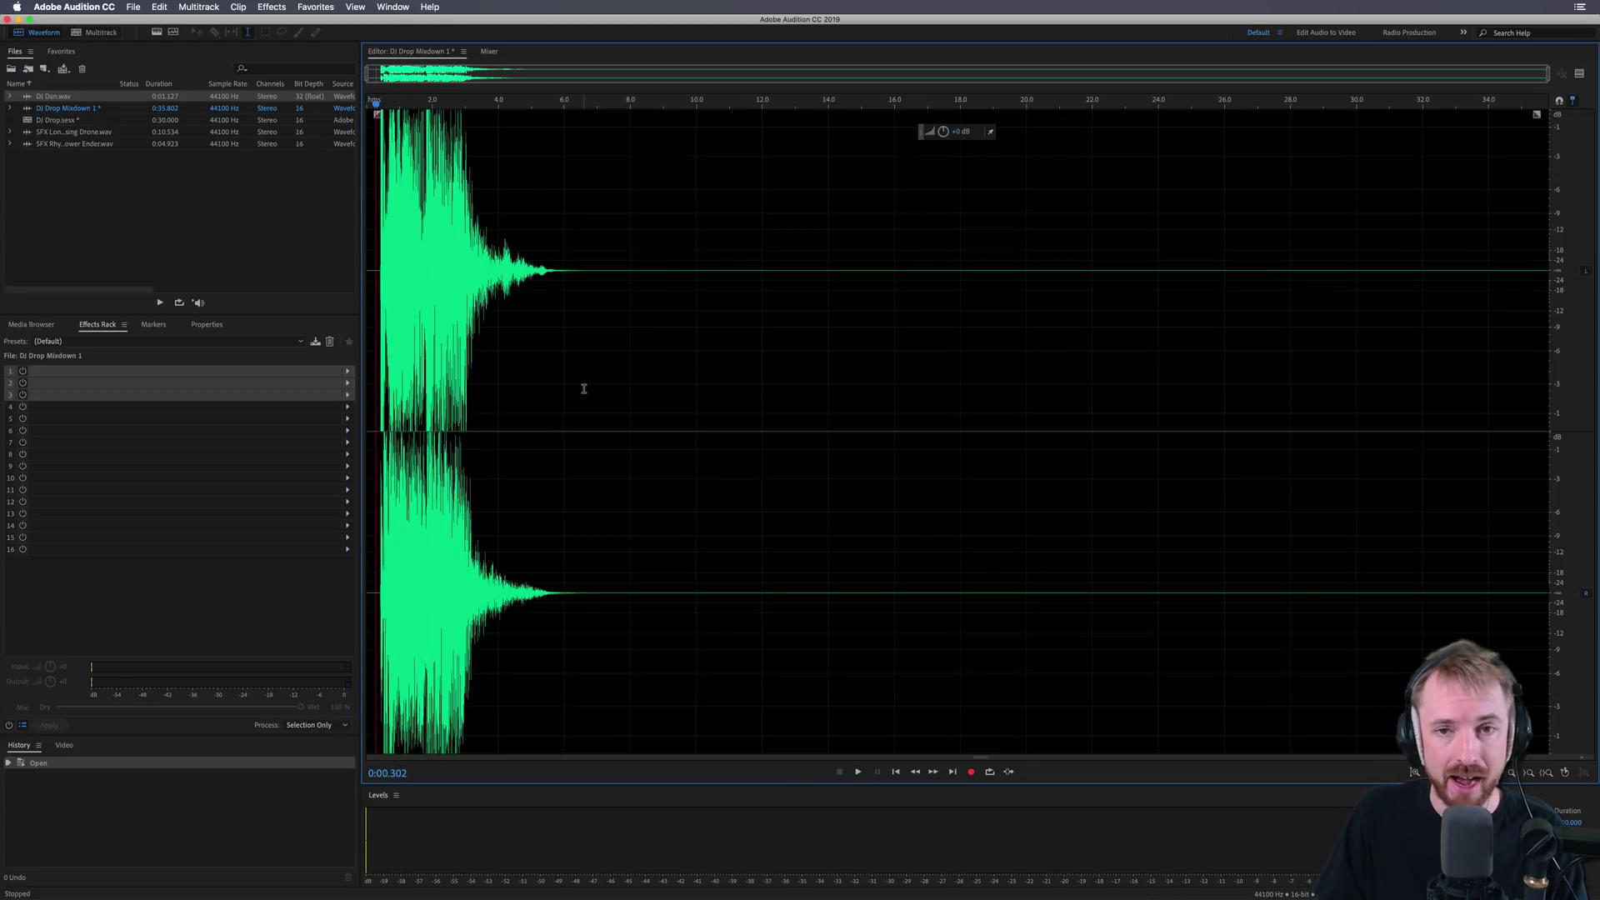
left_click(328, 8)
left_click(364, 165)
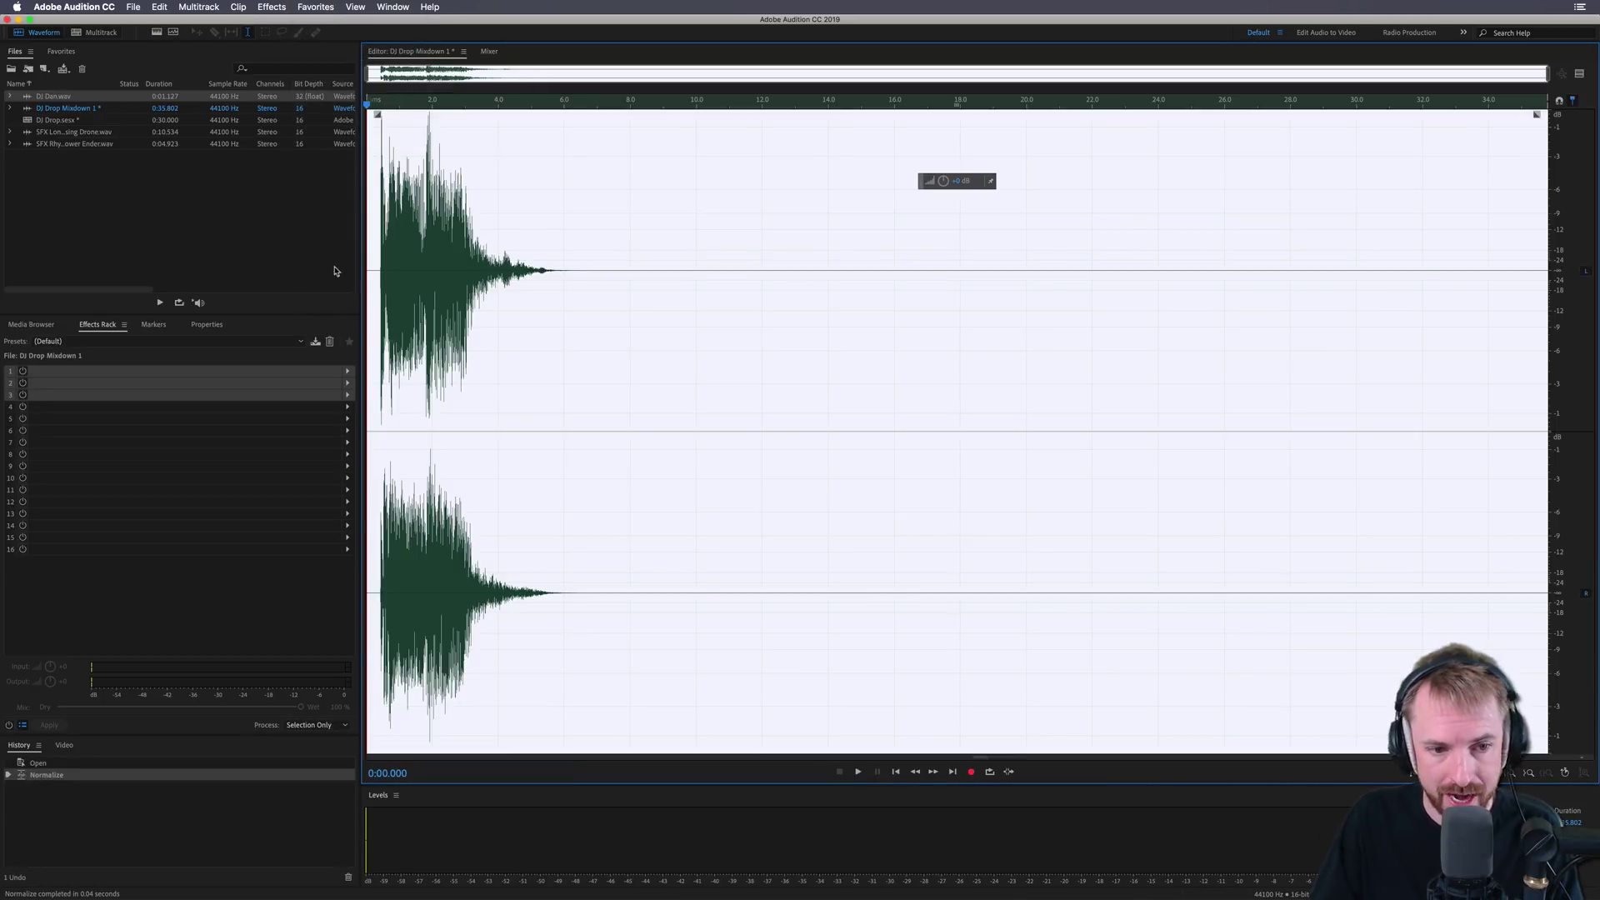
left_click(375, 248)
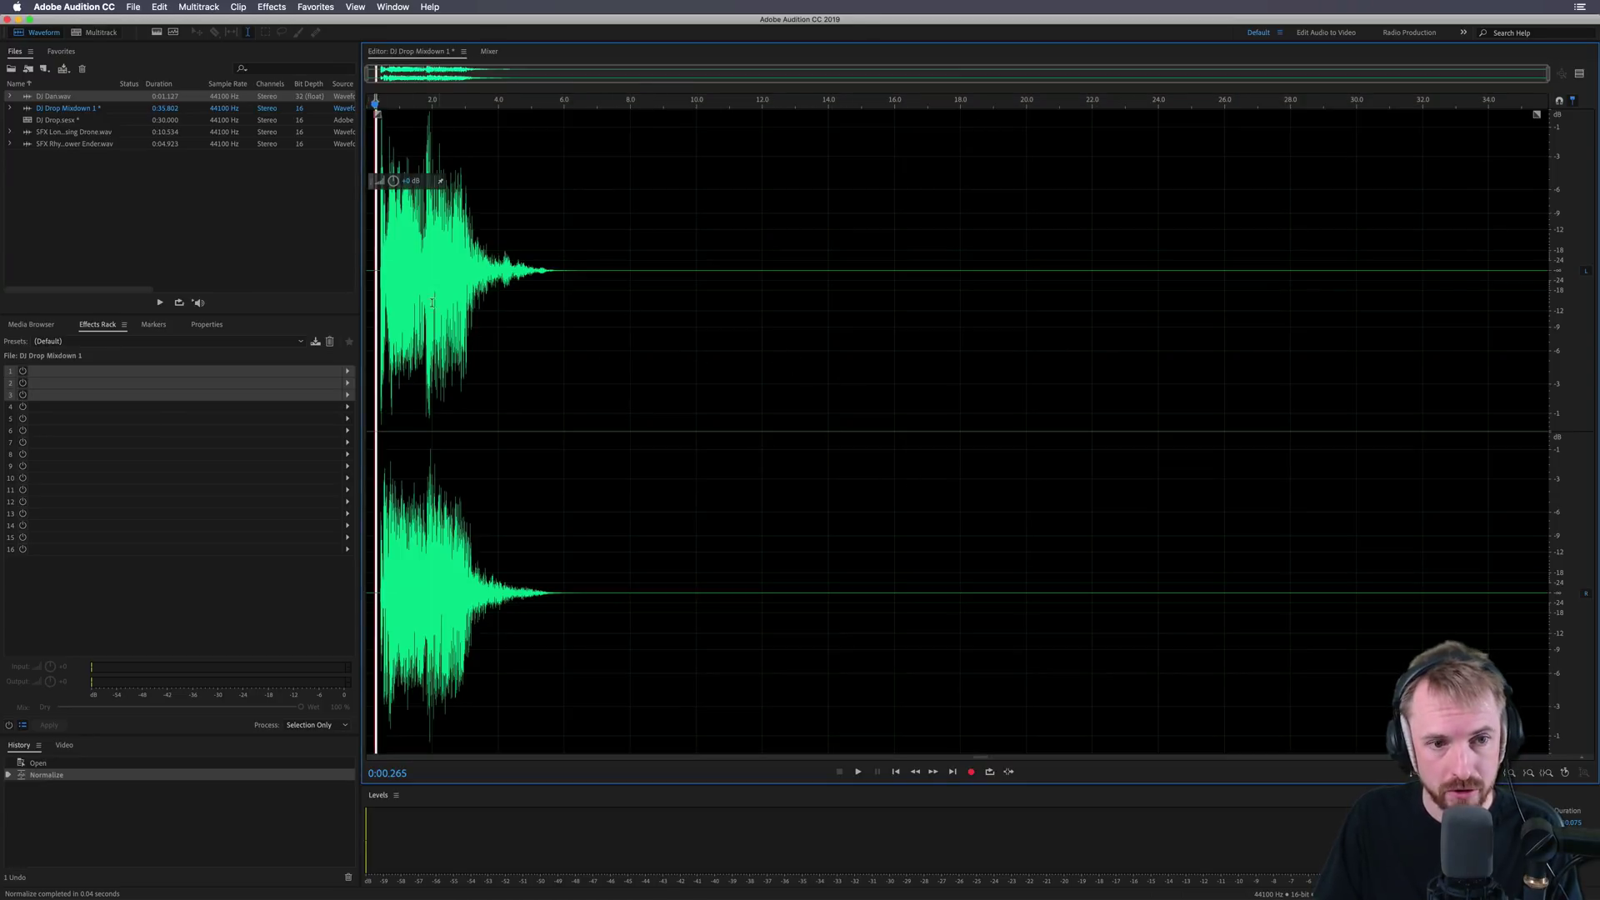
key("space")
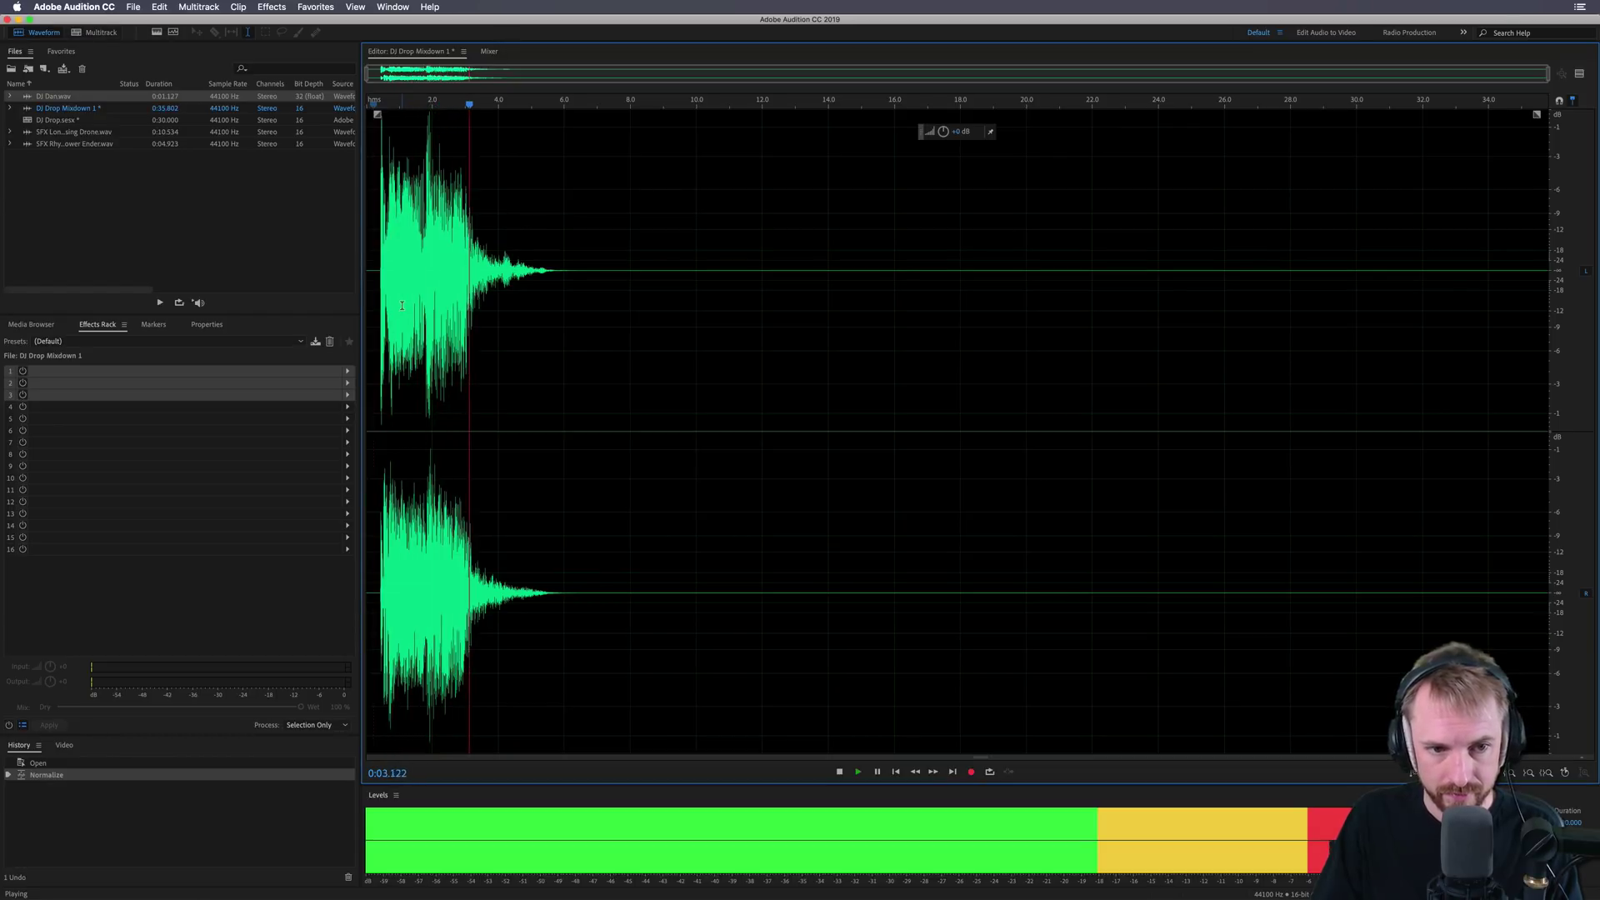
key("space")
Preview and apply the Mastering effect's Subtle Clarity preset to the mixdown.
left_click(272, 8)
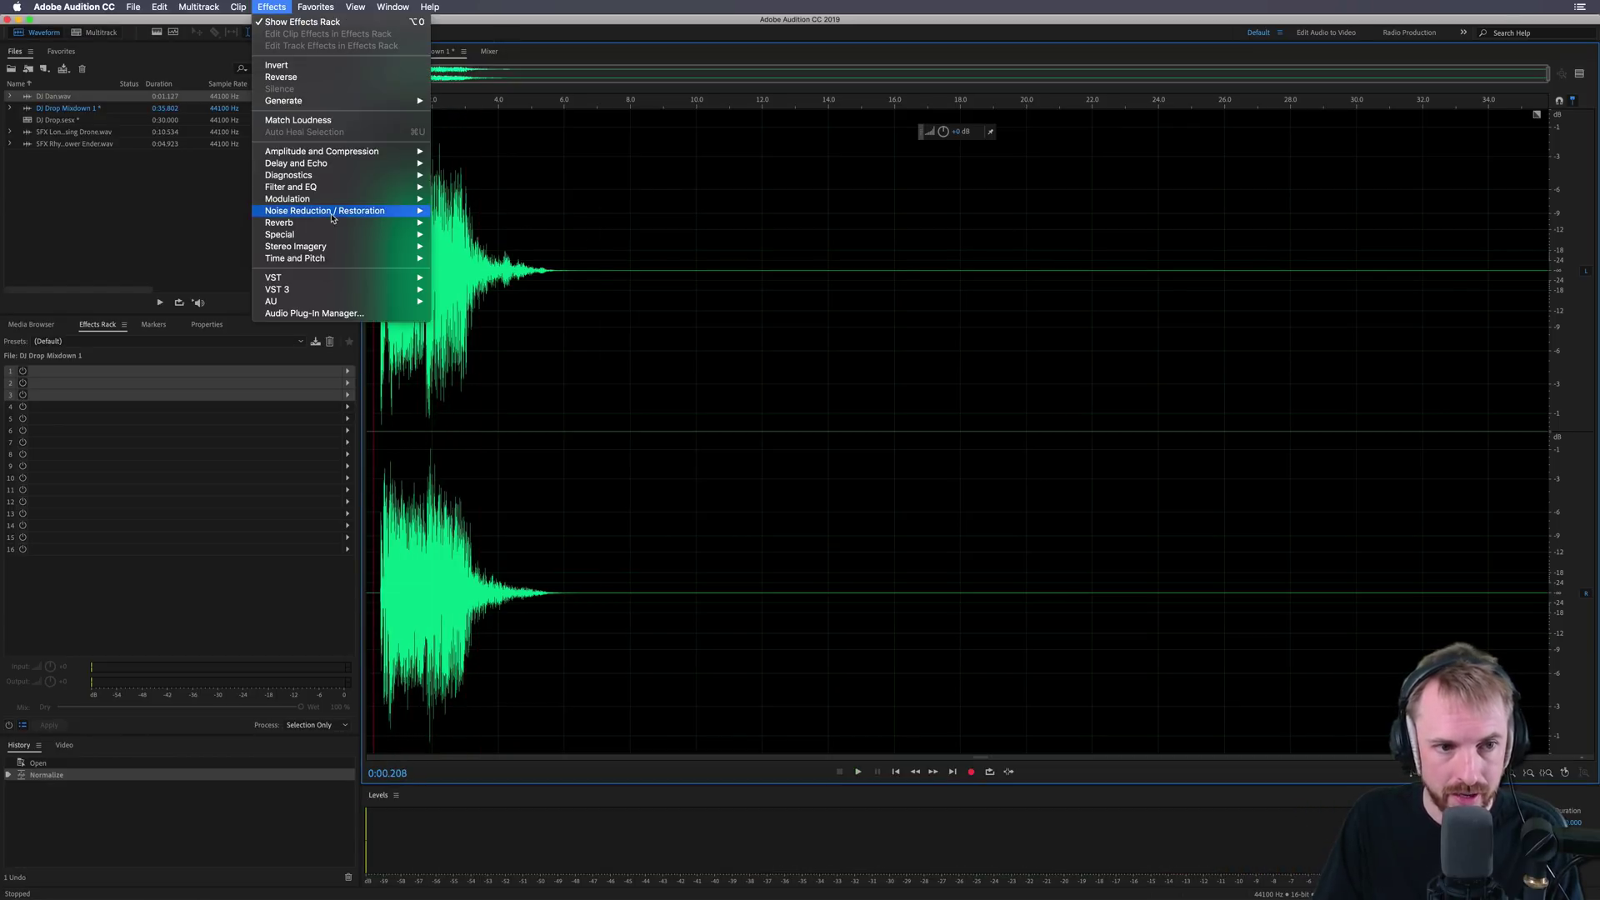
mouse_move(287, 235)
left_click(474, 264)
left_click(716, 337)
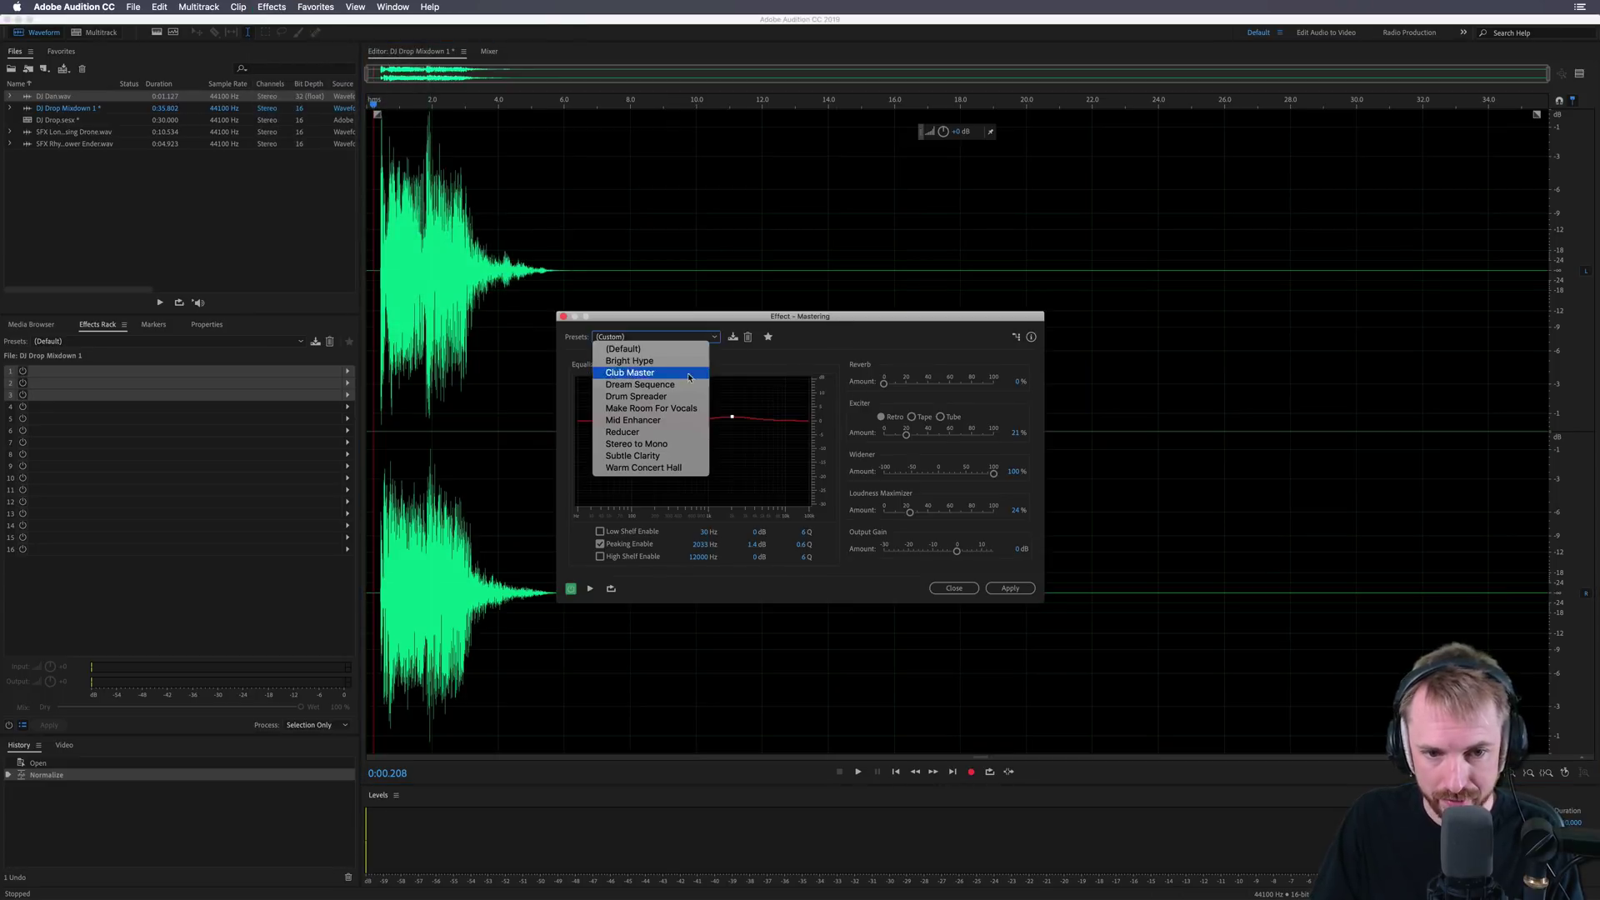
left_click(672, 457)
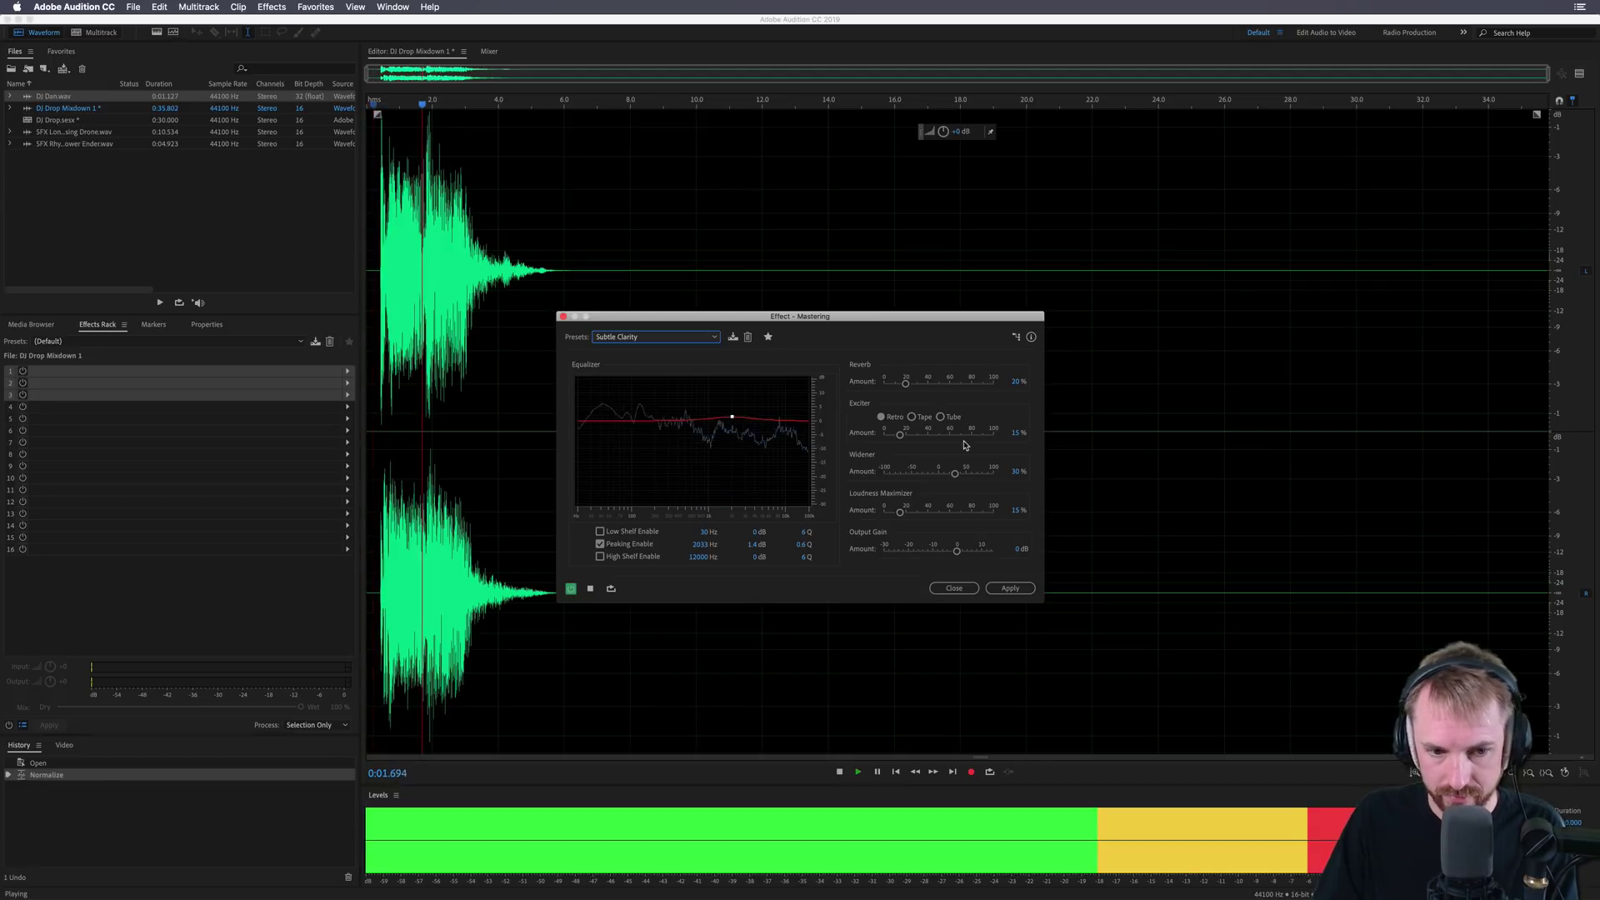
left_click(1274, 222)
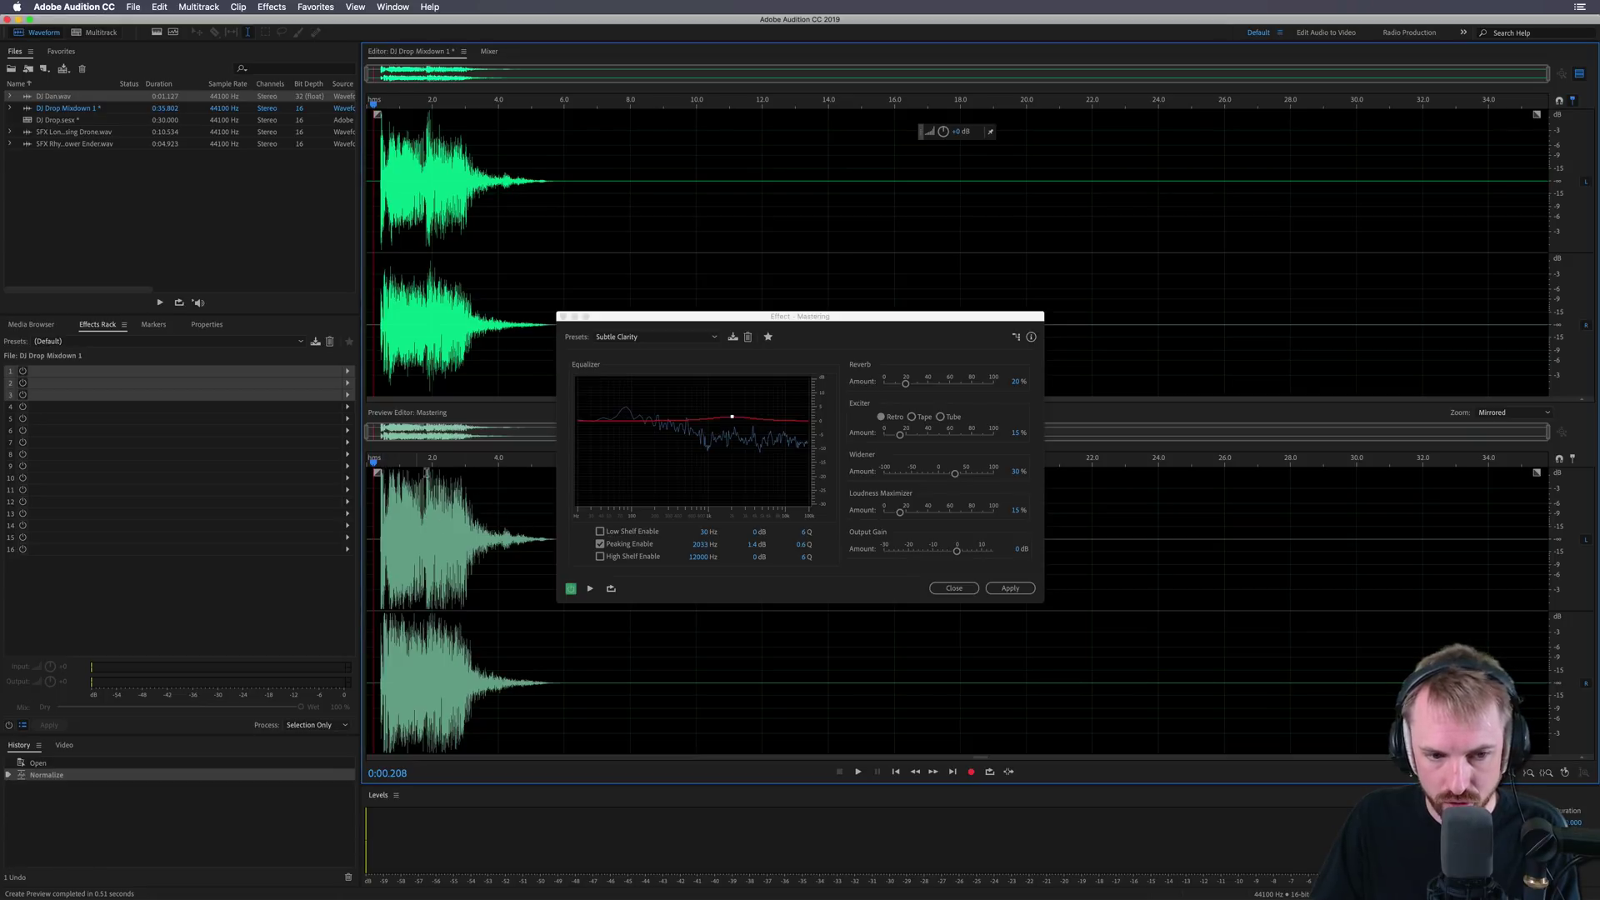
key("space")
left_click(1007, 588)
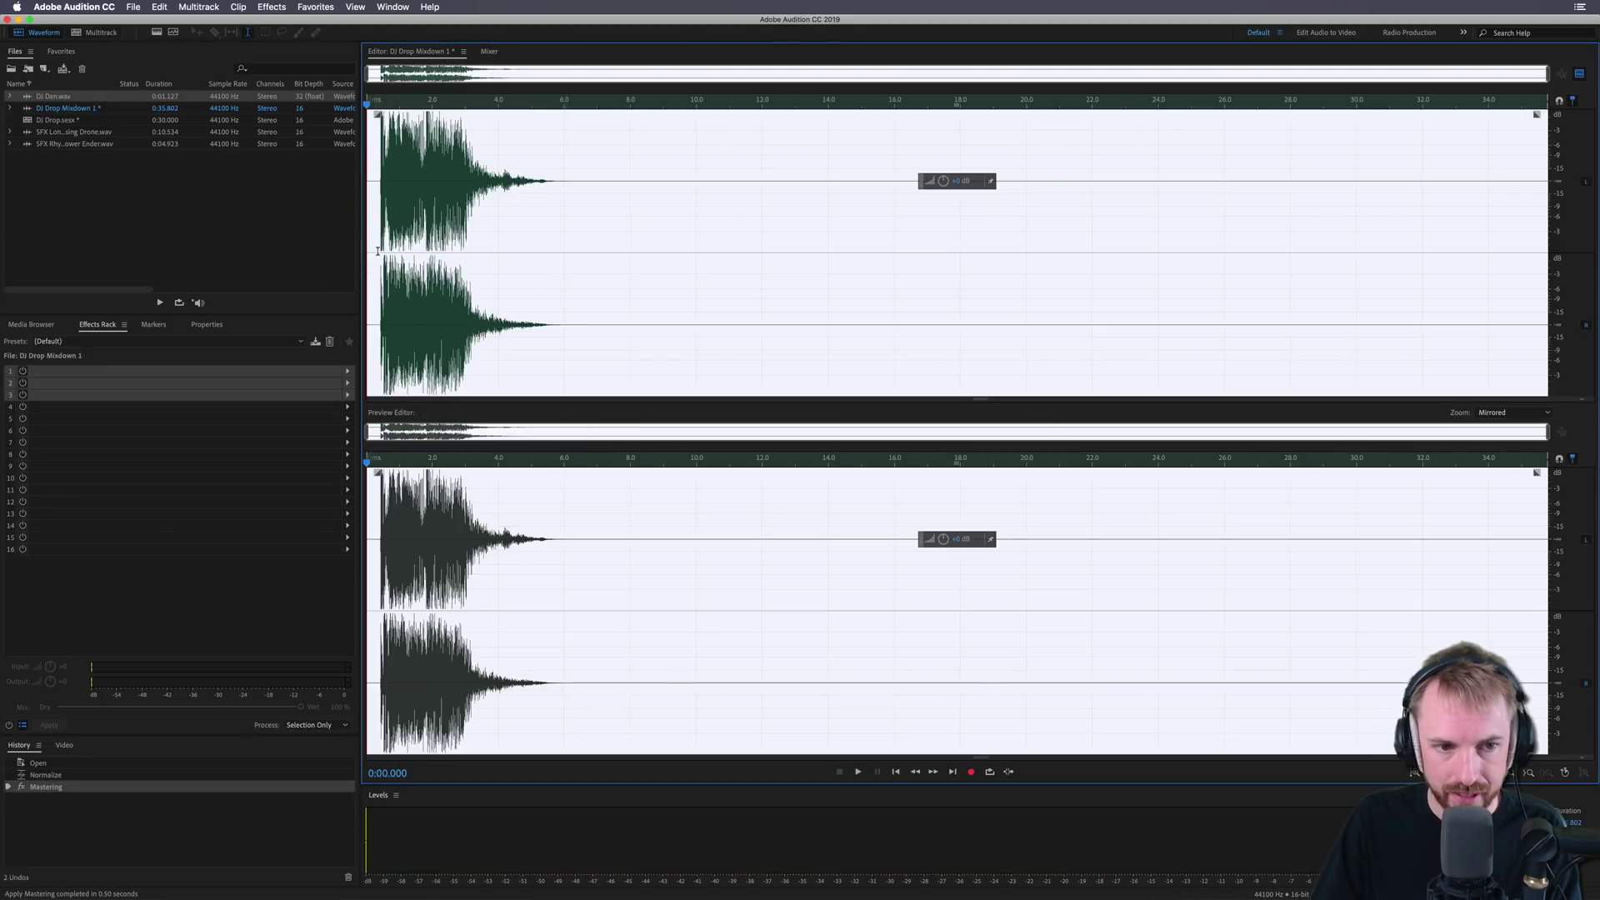
left_click(377, 250)
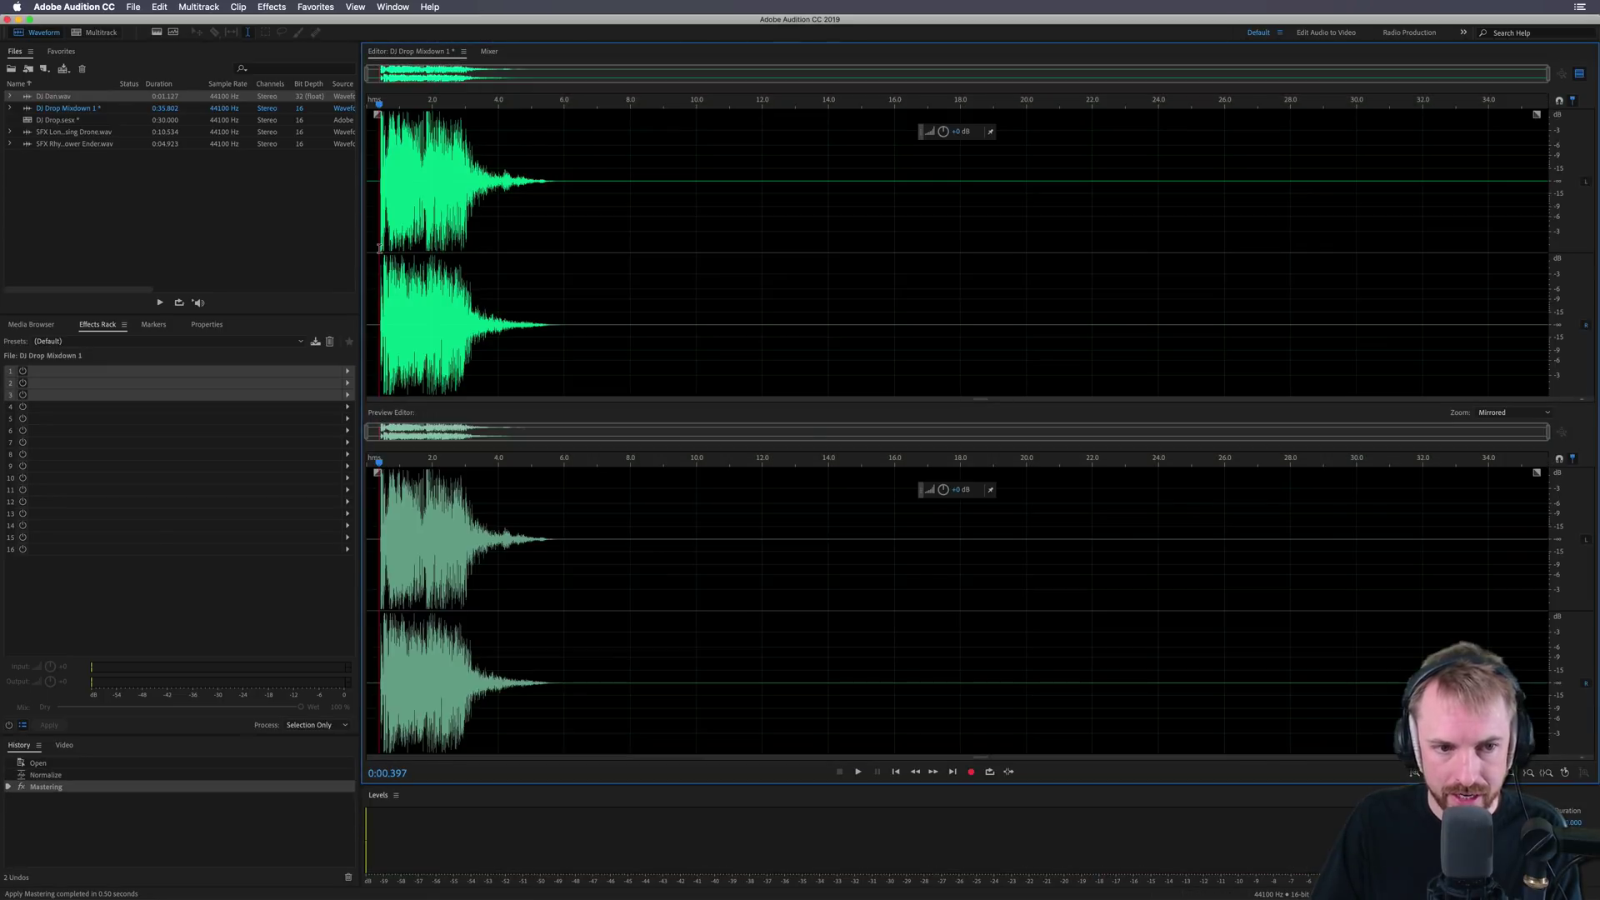
left_click(1579, 73)
Select from the drop's start to about 12.5 s and show the spectral frequency display.
scroll(386, 229, "up", 5)
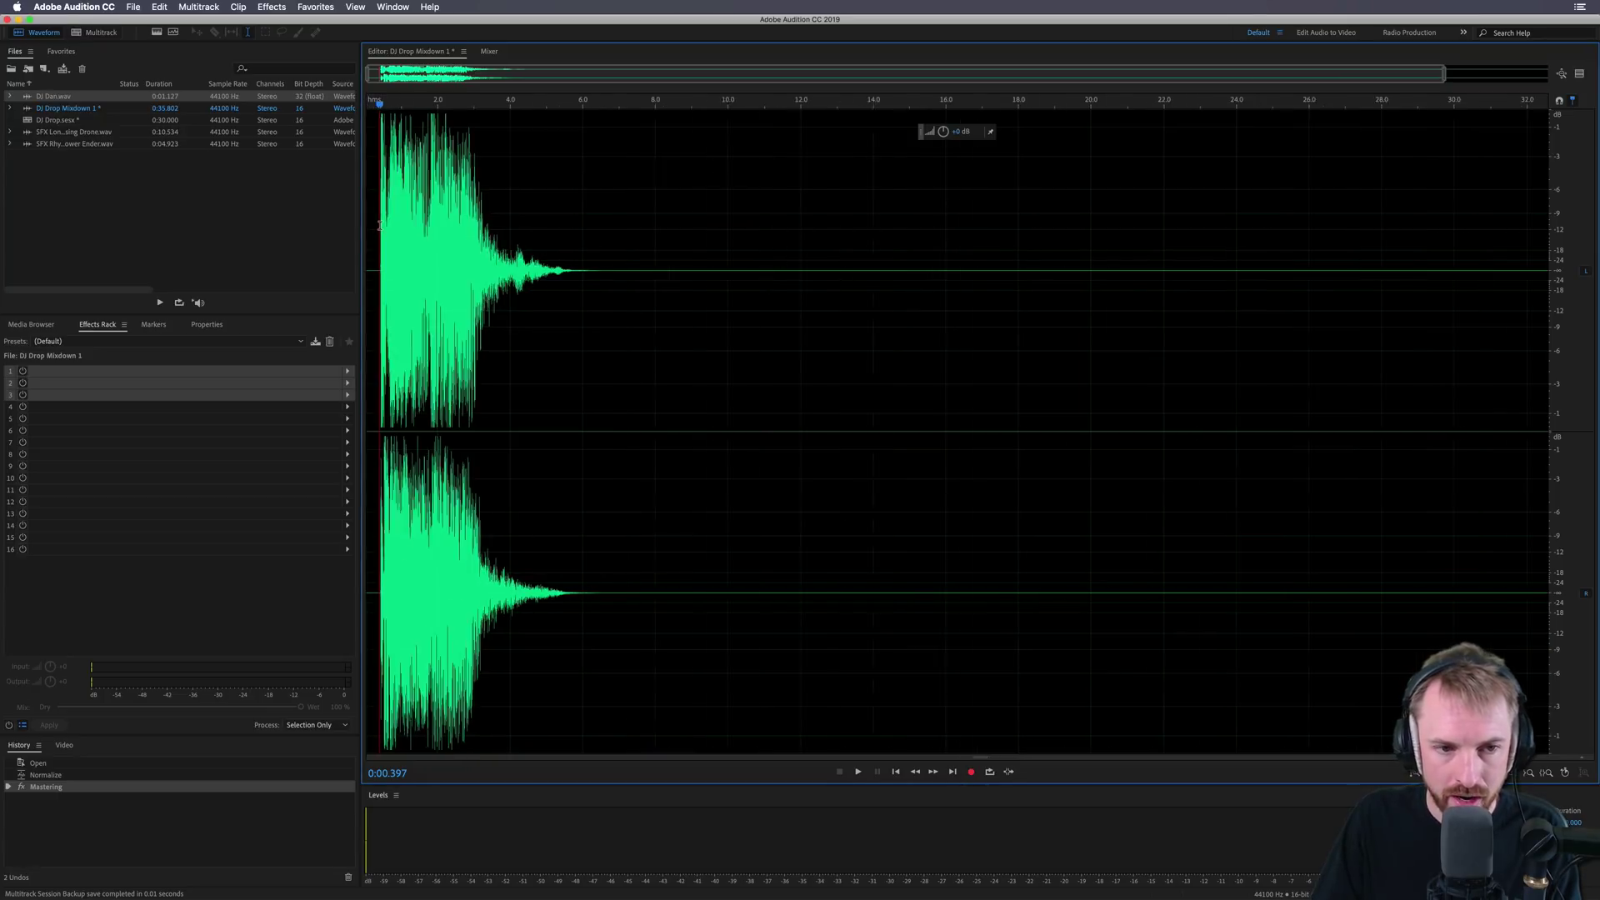
left_click(386, 241)
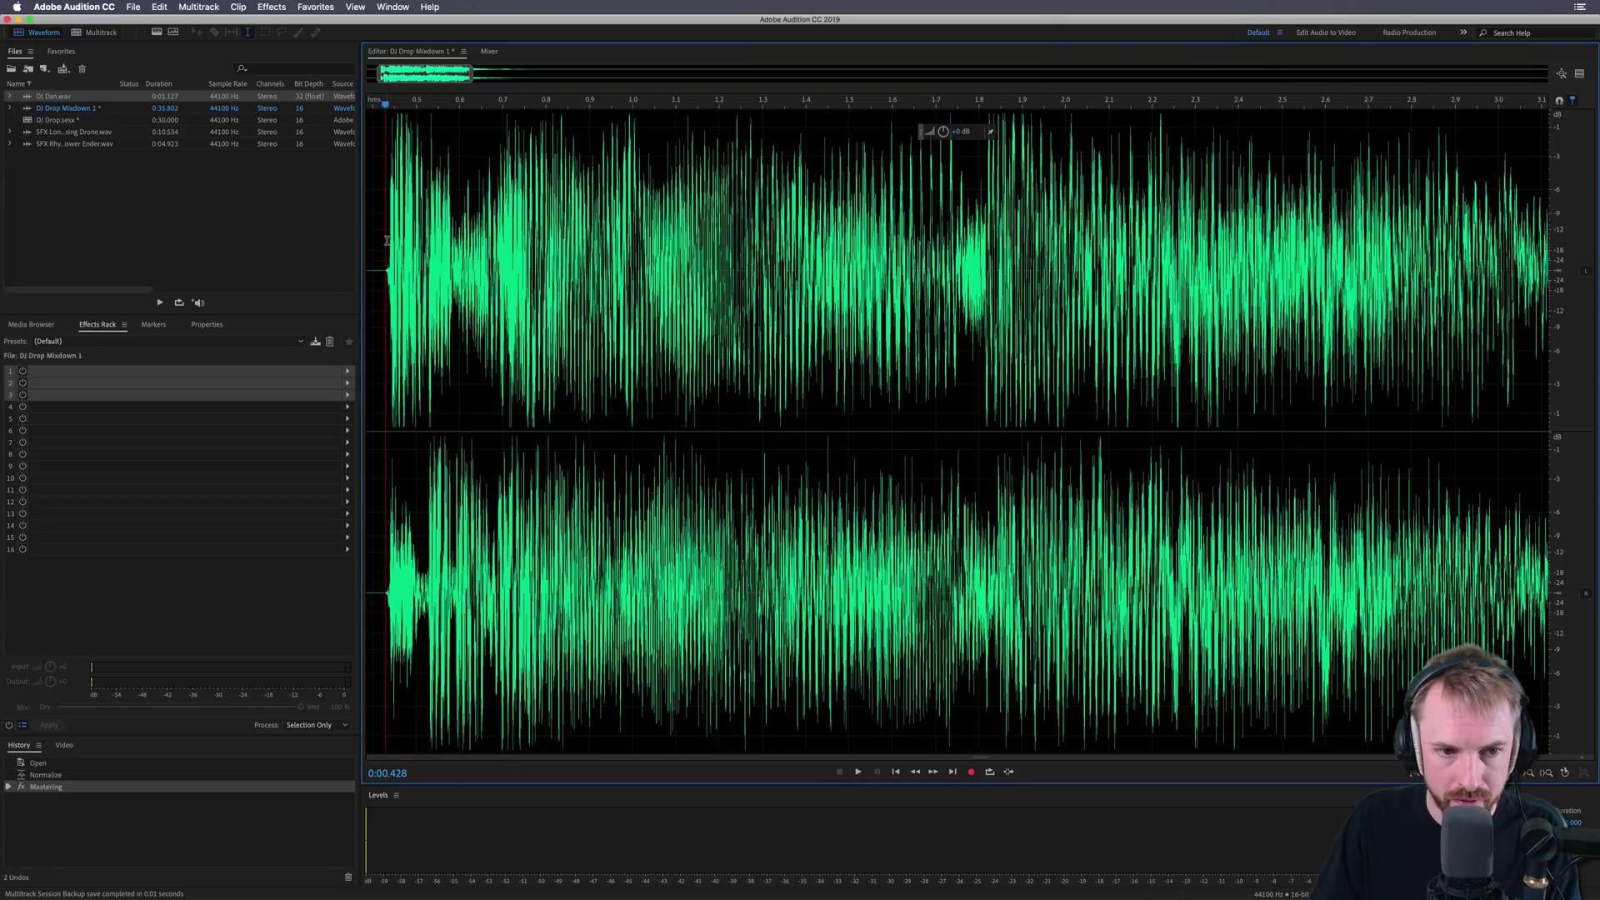
left_click(787, 233, "shift")
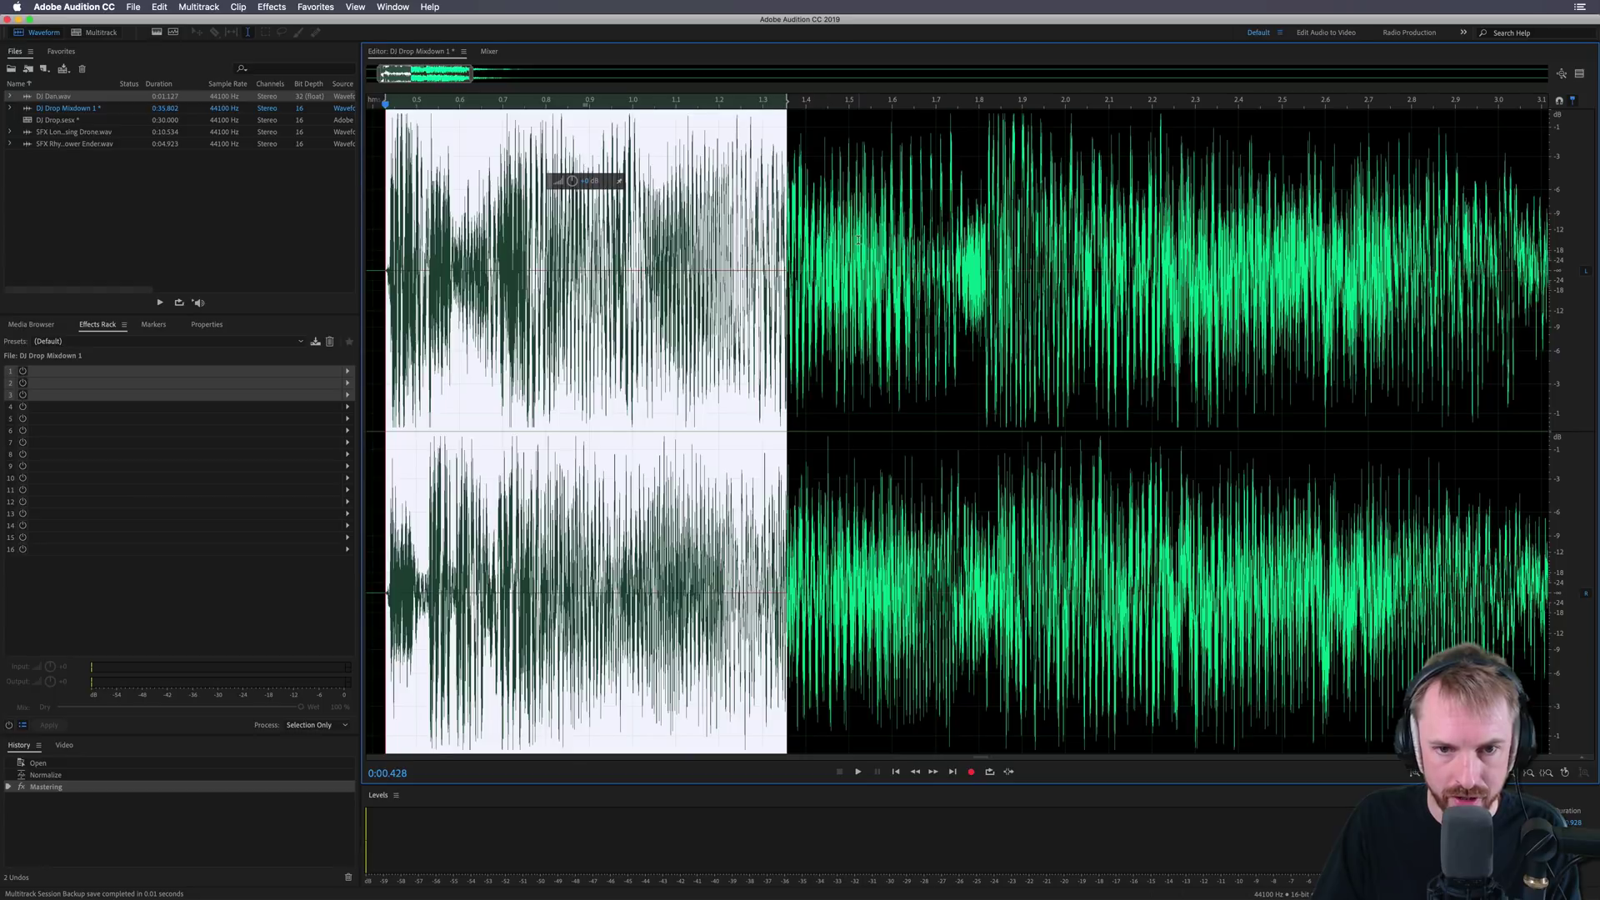
scroll(833, 242, "down", 5)
left_click_drag(567, 263, 614, 267)
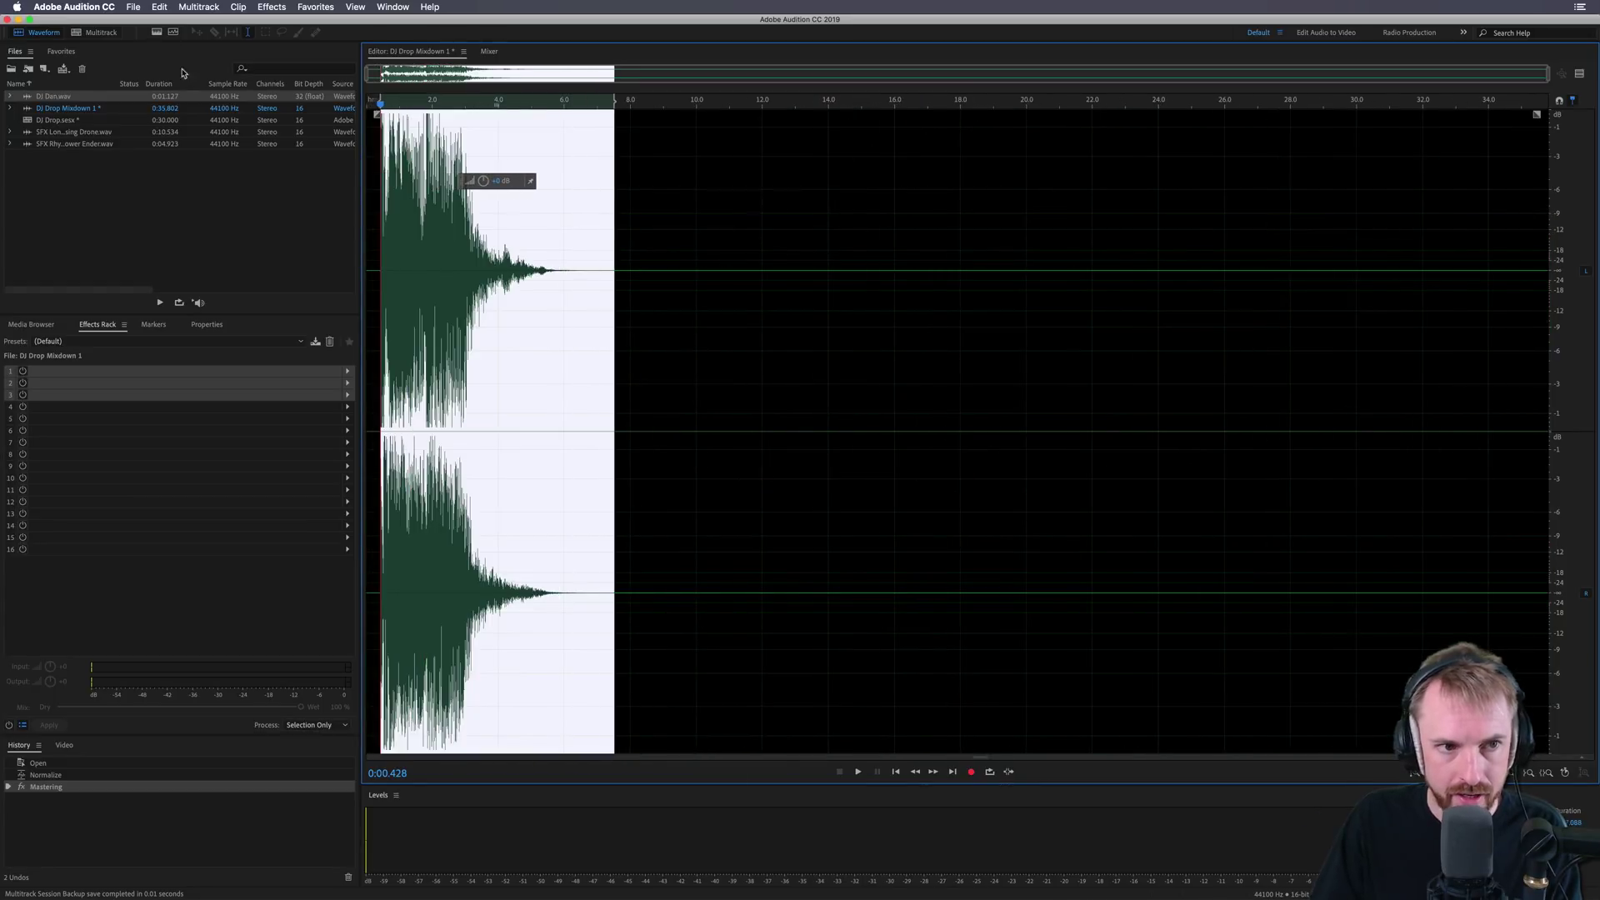
key("shift+d")
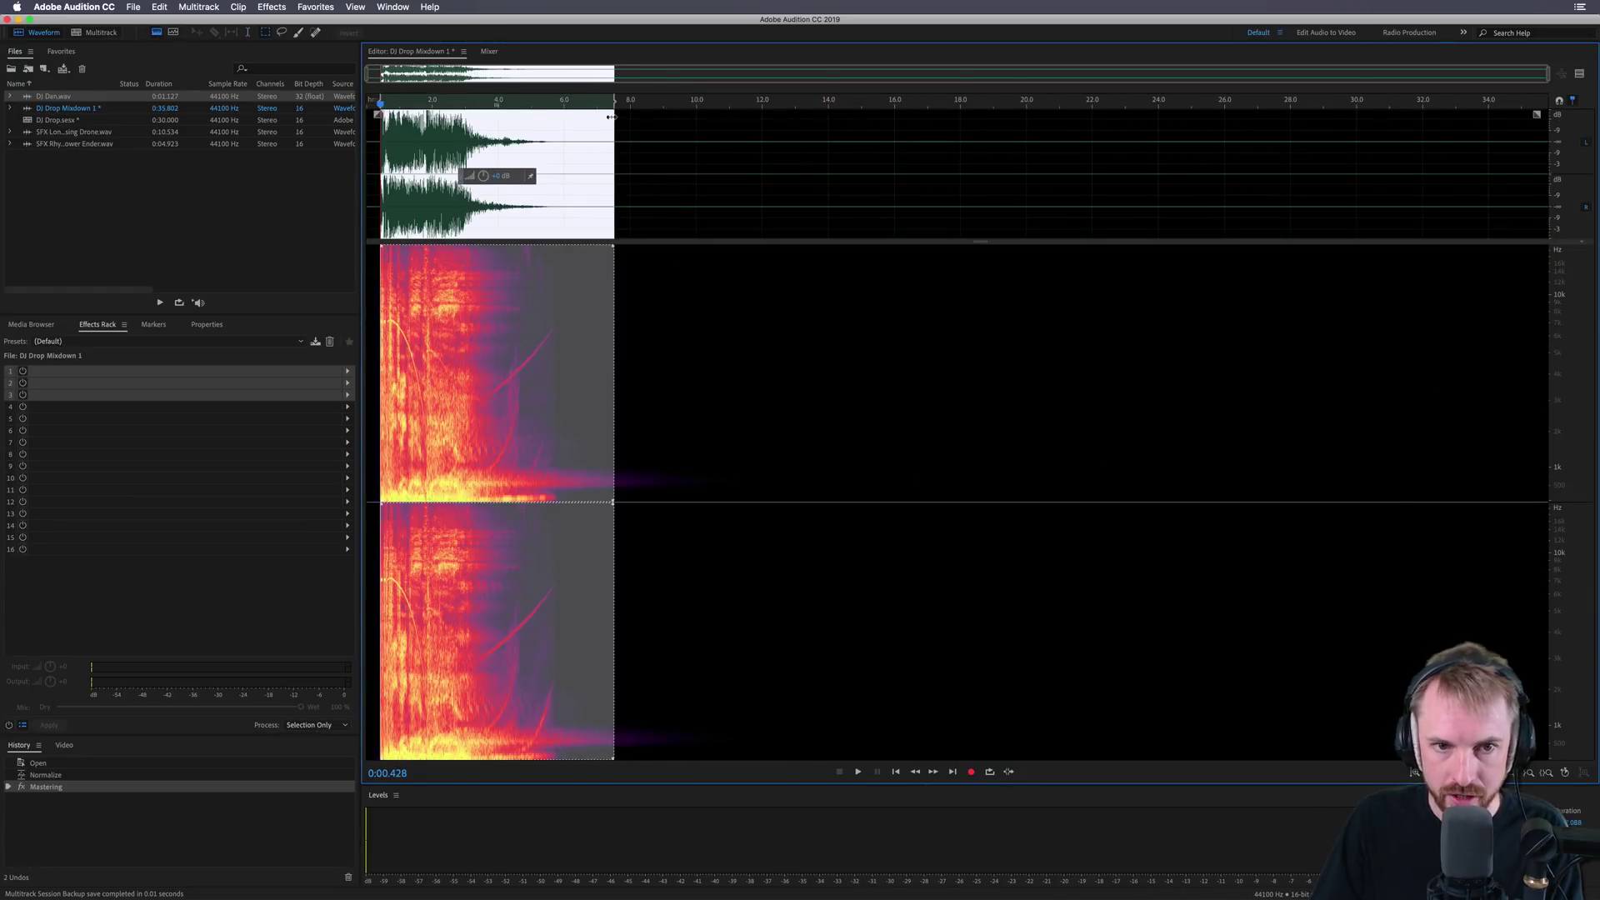
scroll(618, 109, "up", 3)
scroll(618, 109, "up", 1)
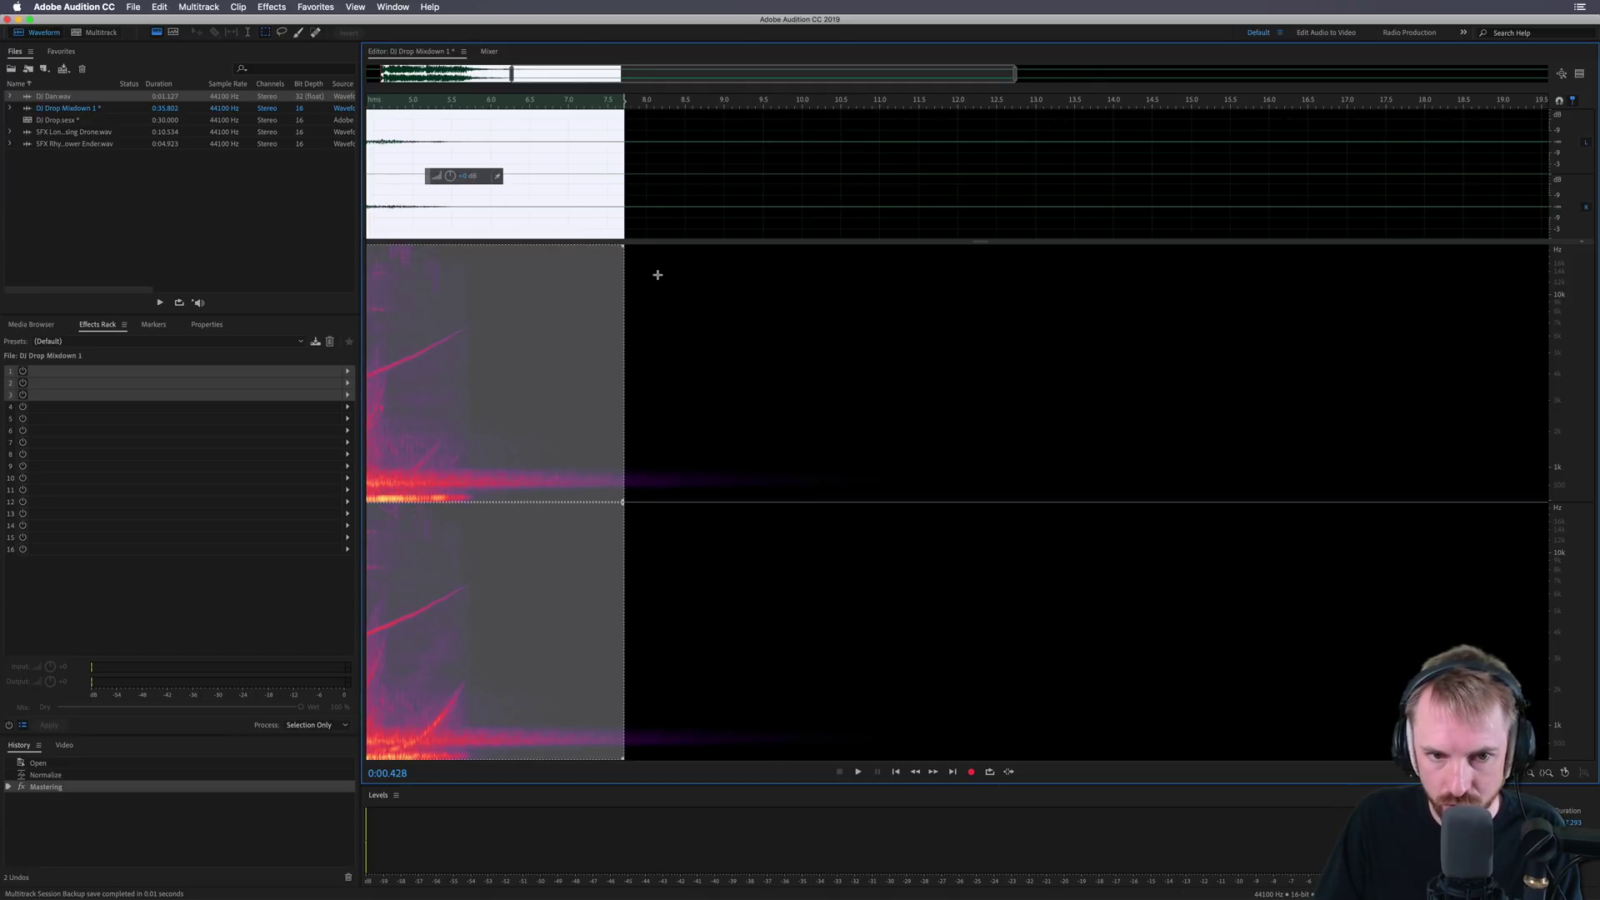
left_click_drag(624, 154, 1032, 154)
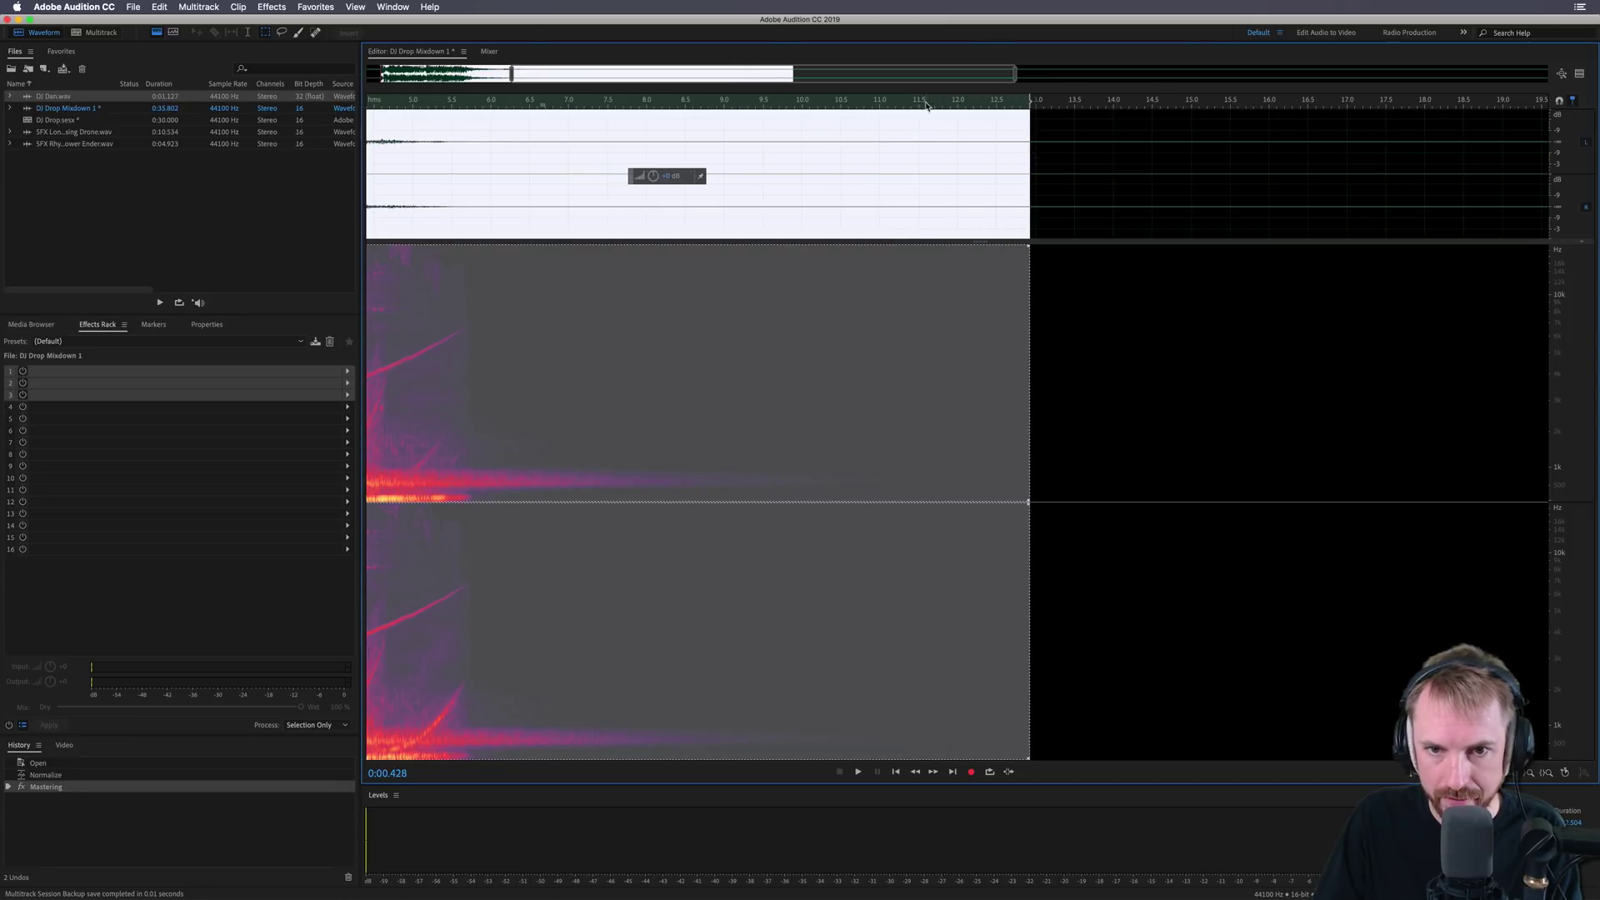
scroll(925, 108, "down", 5)
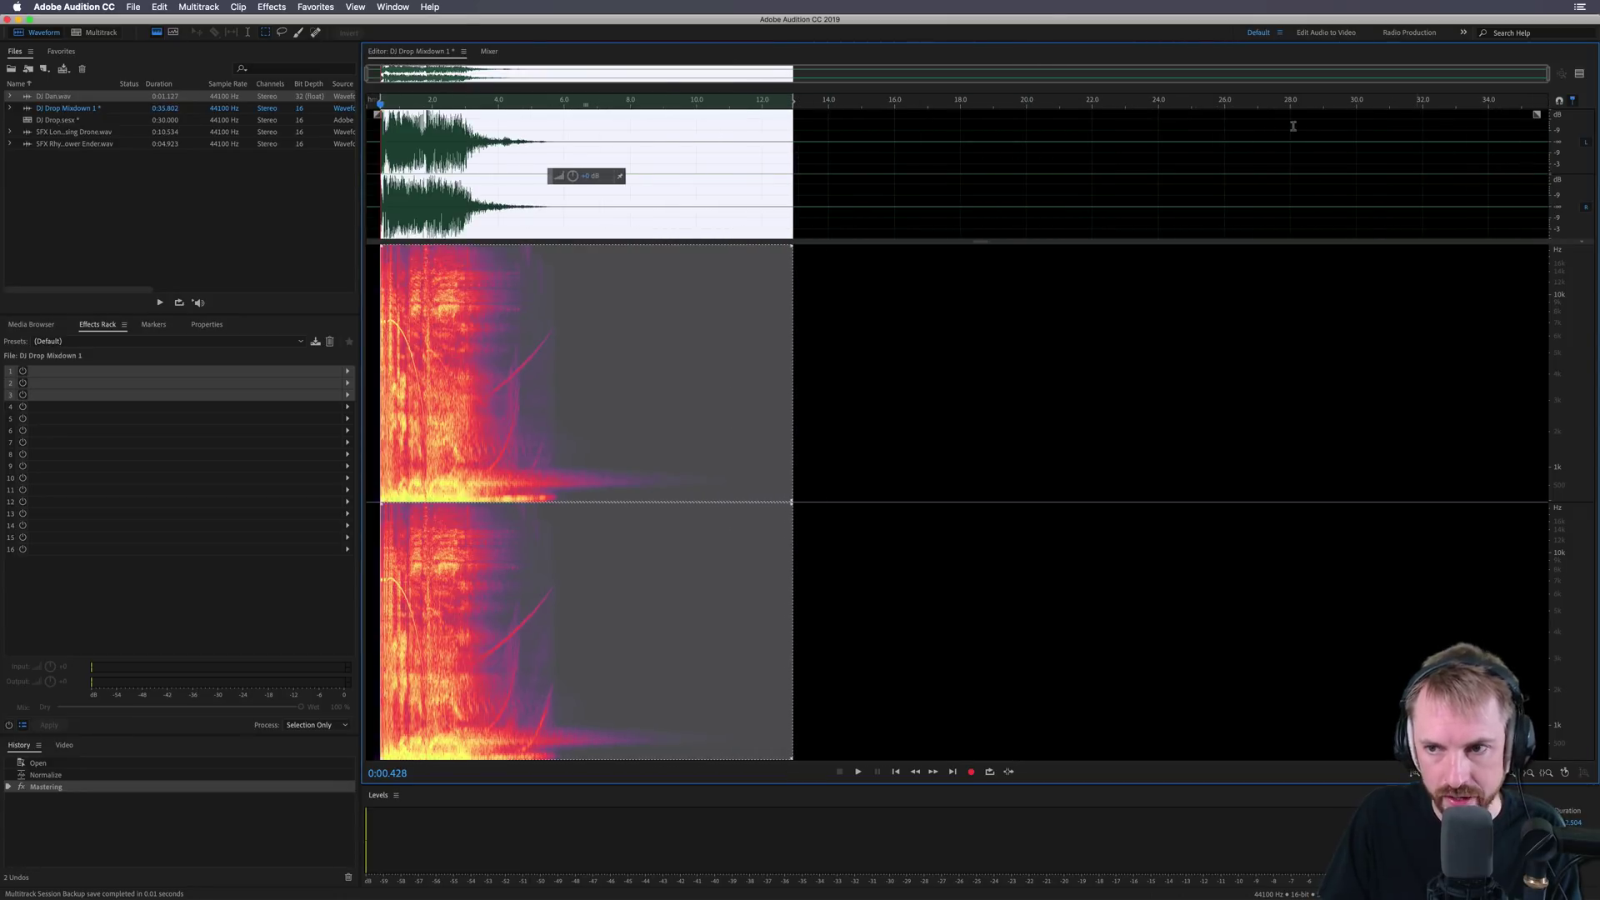
Crop DJ Drop Mixdown 1 to the selected 12.5-second drop and tail.
left_click(155, 7)
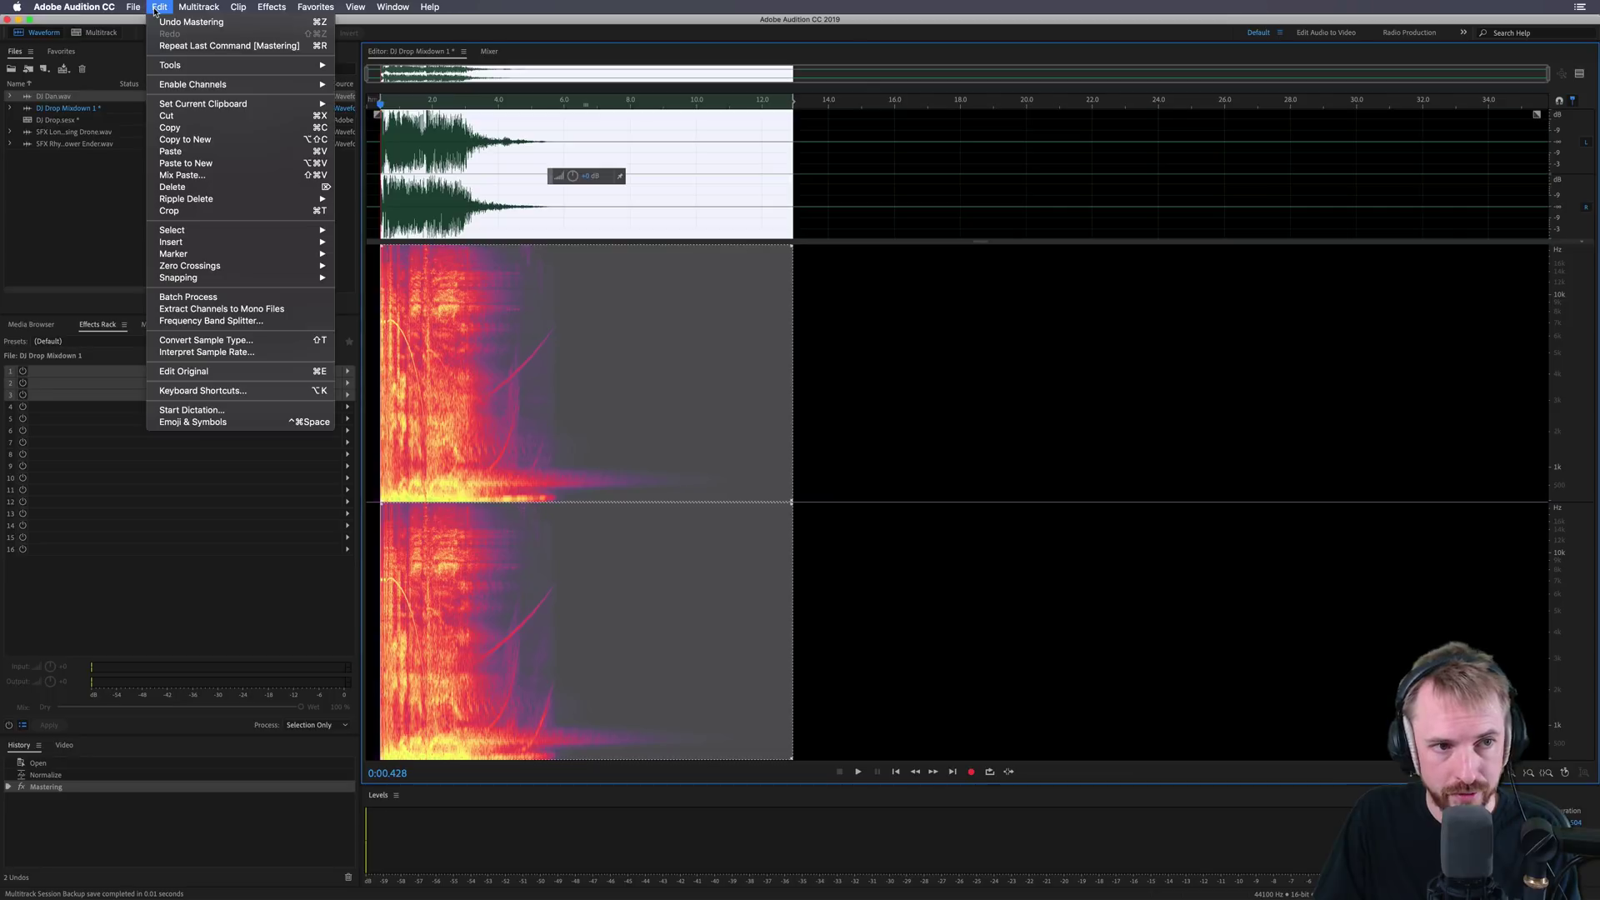
left_click(583, 38)
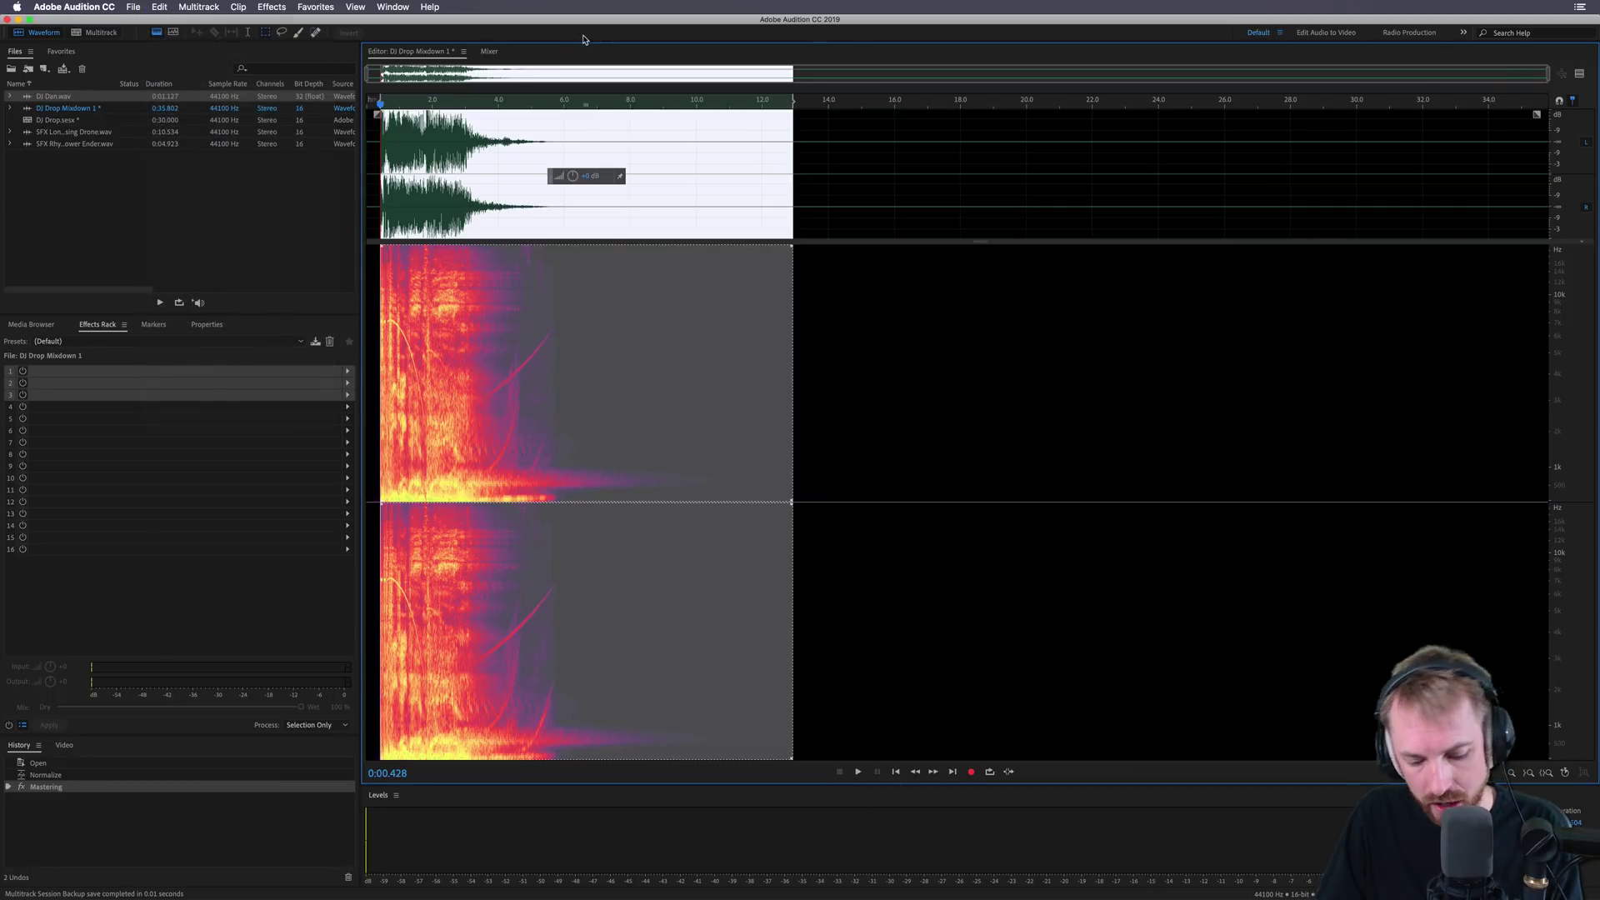
key("super+t")
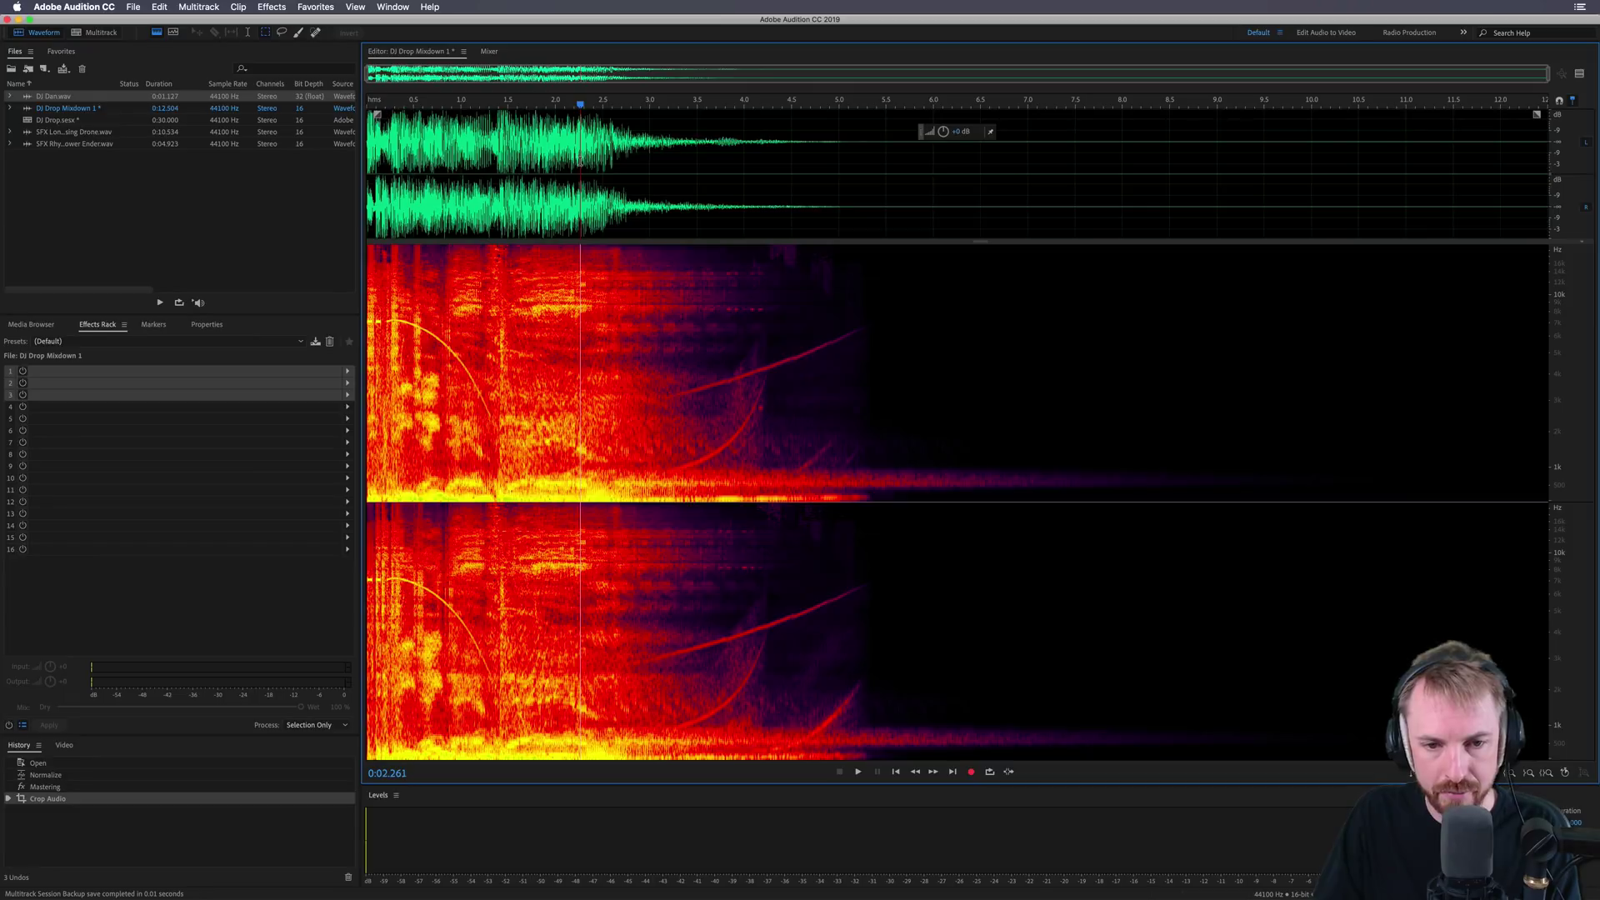
Select all of the cropped audio and play it back from the start.
left_click(737, 174)
key("super+a")
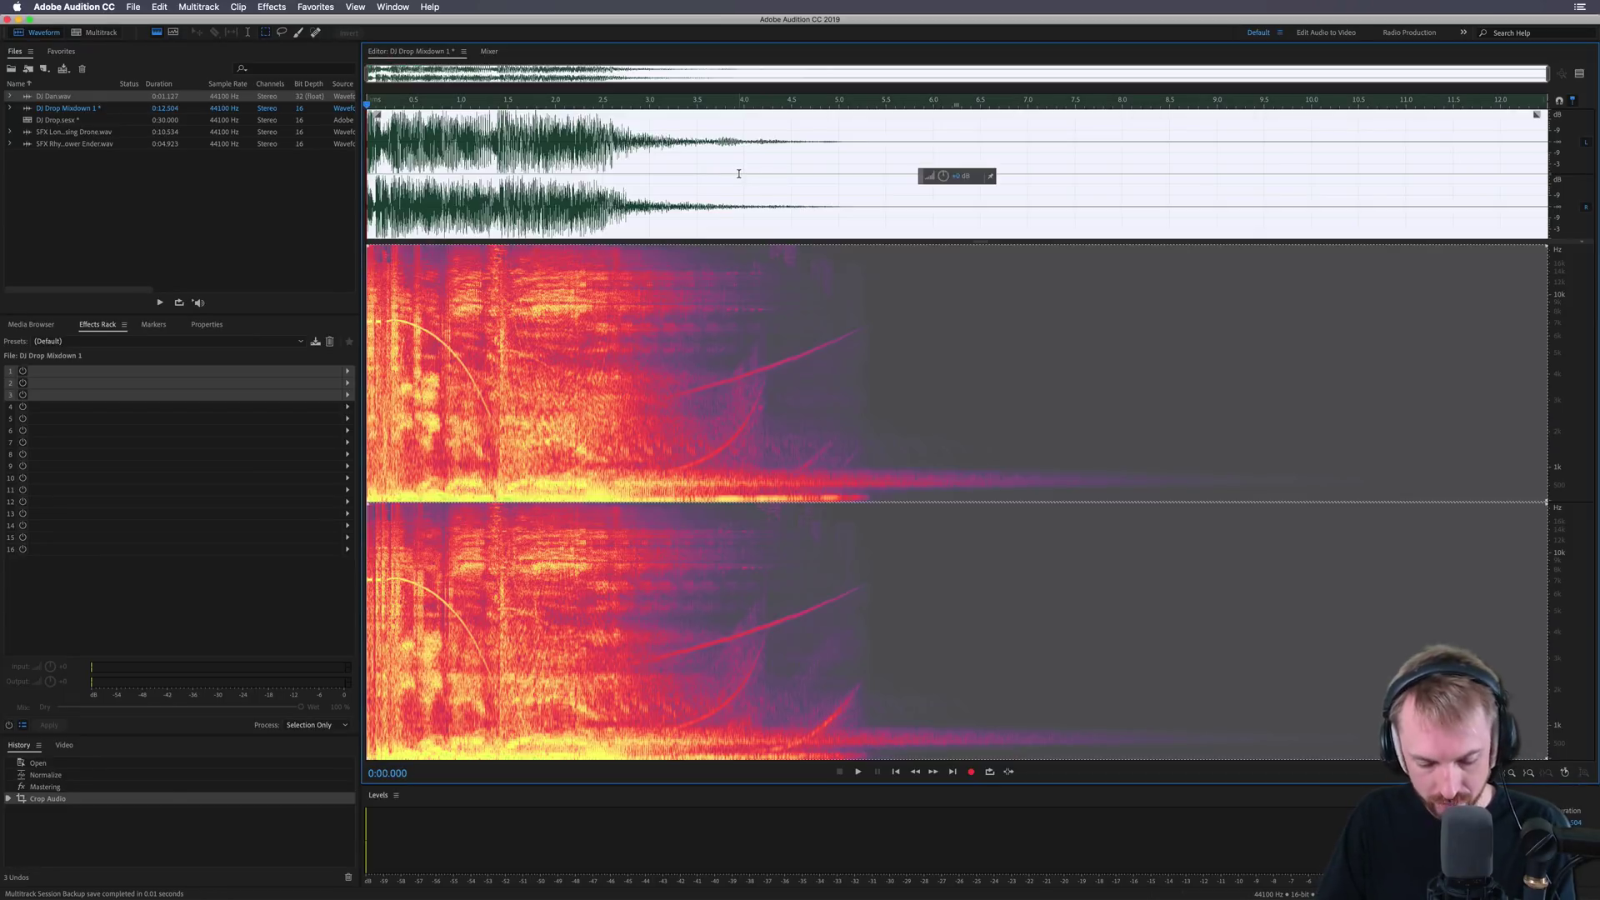
key("space")
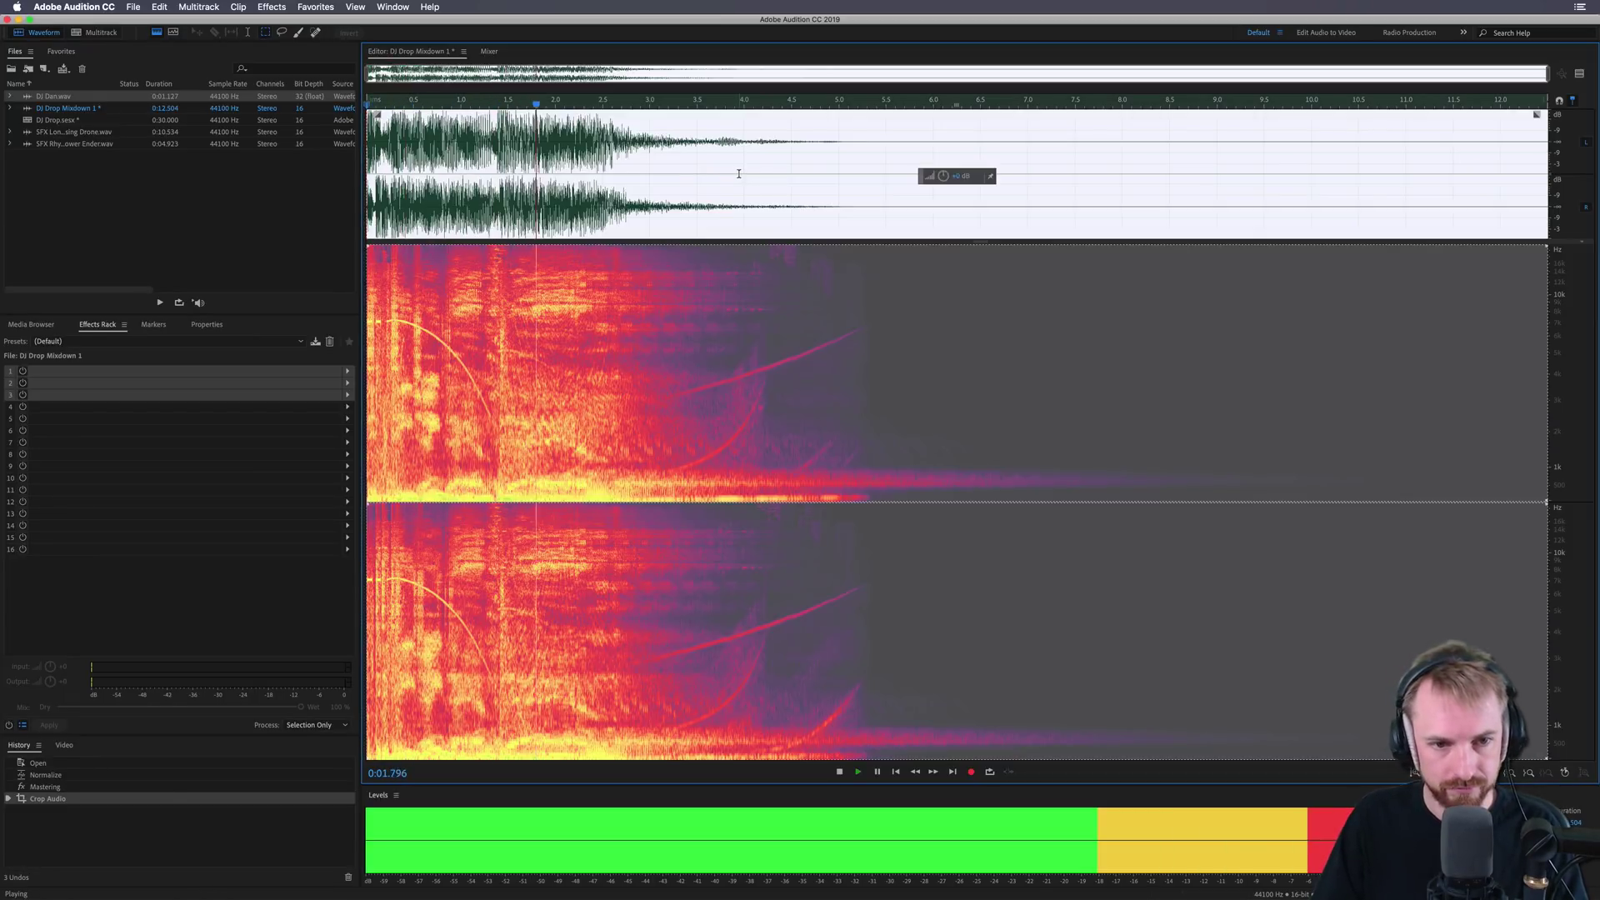